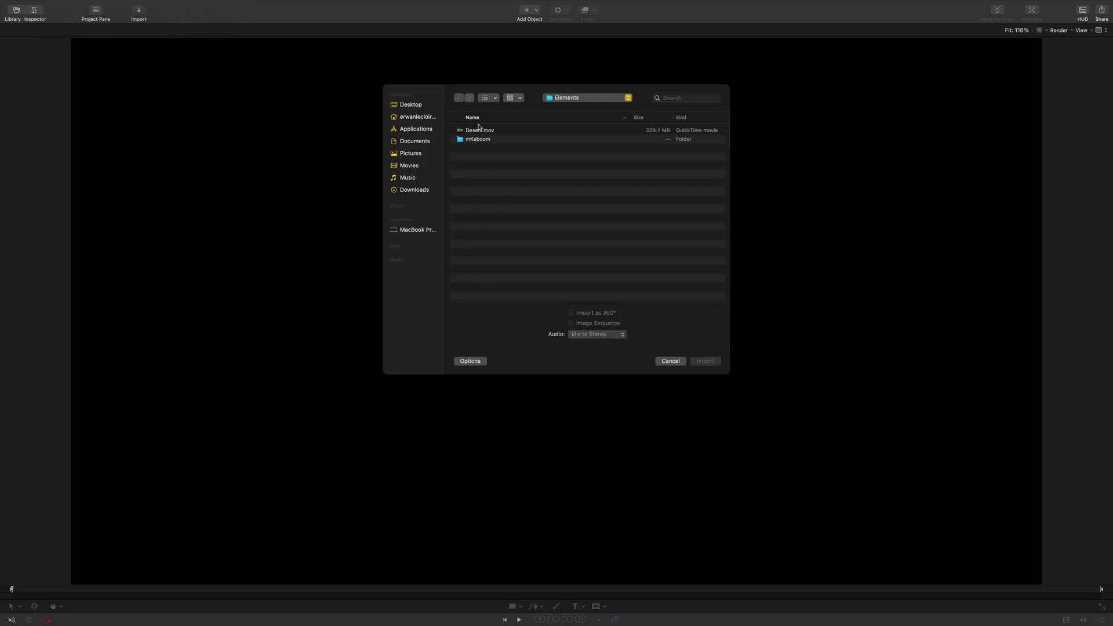
Import the Desert.mov clip and rename its group as BACKGROUND.
click(480, 130)
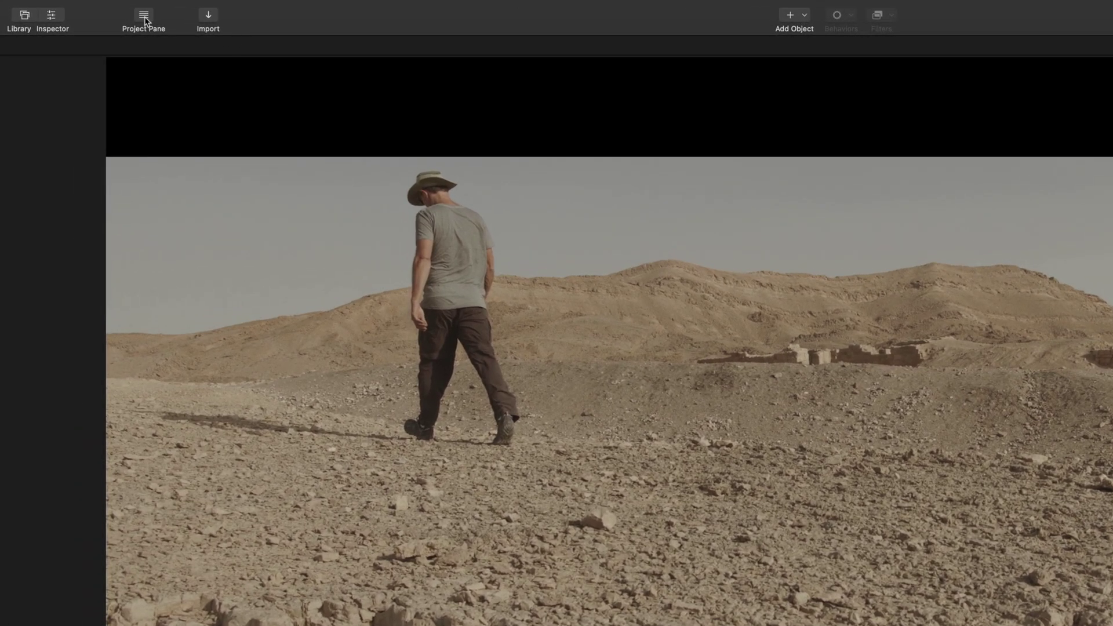
click(143, 16)
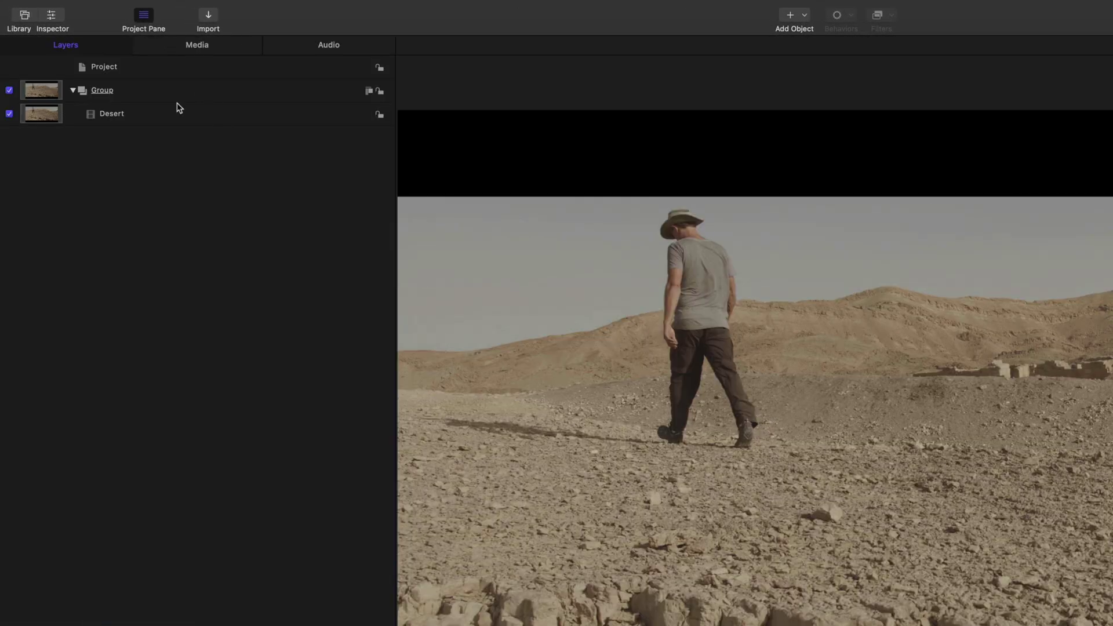
double_click(110, 91)
text(BACK)
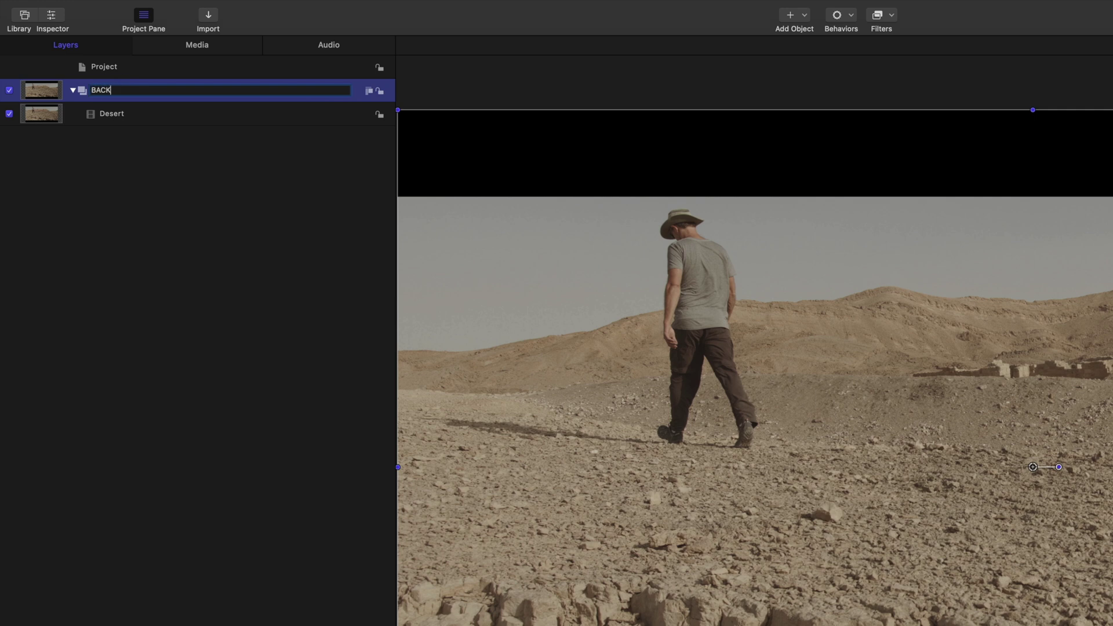
text(GROUND)
key(Return)
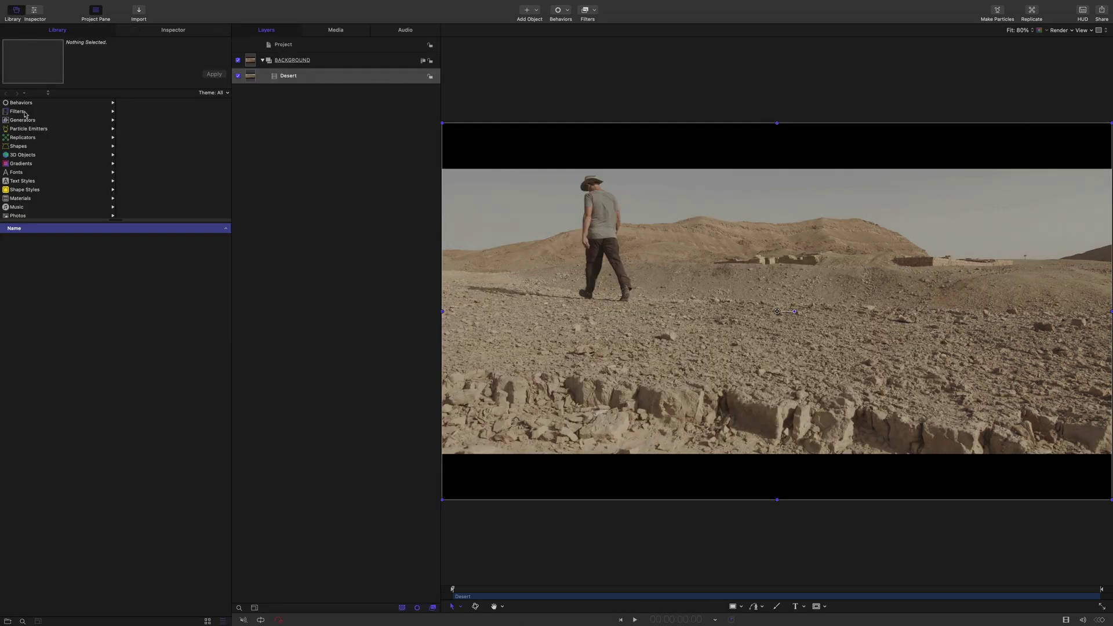
Apply the motionVFX mTracker 3D filter to the Desert clip.
click(25, 112)
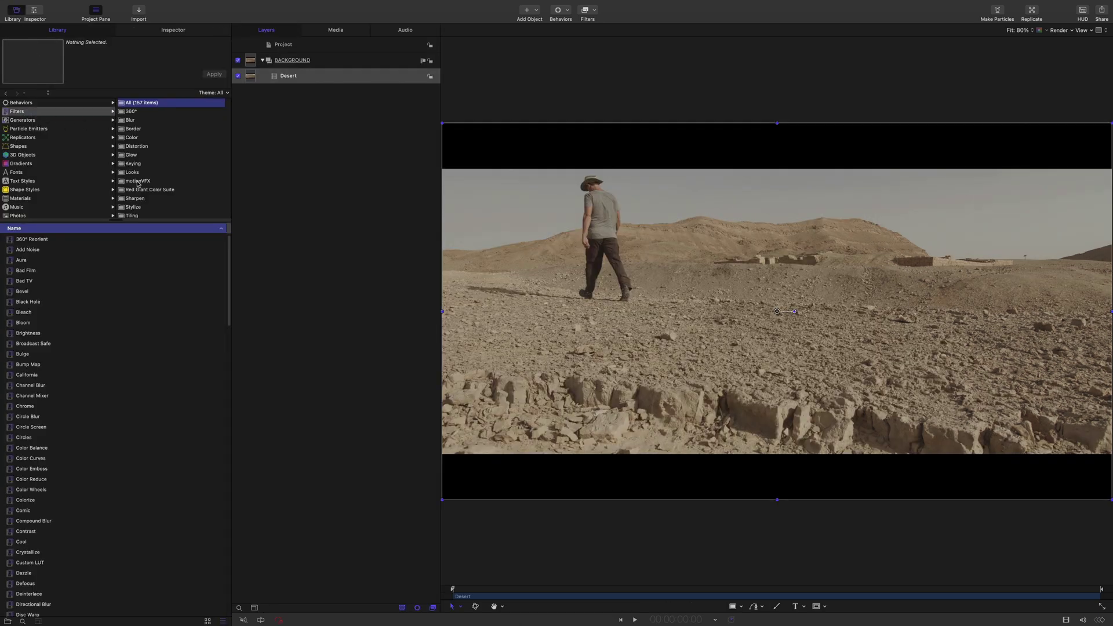
click(137, 182)
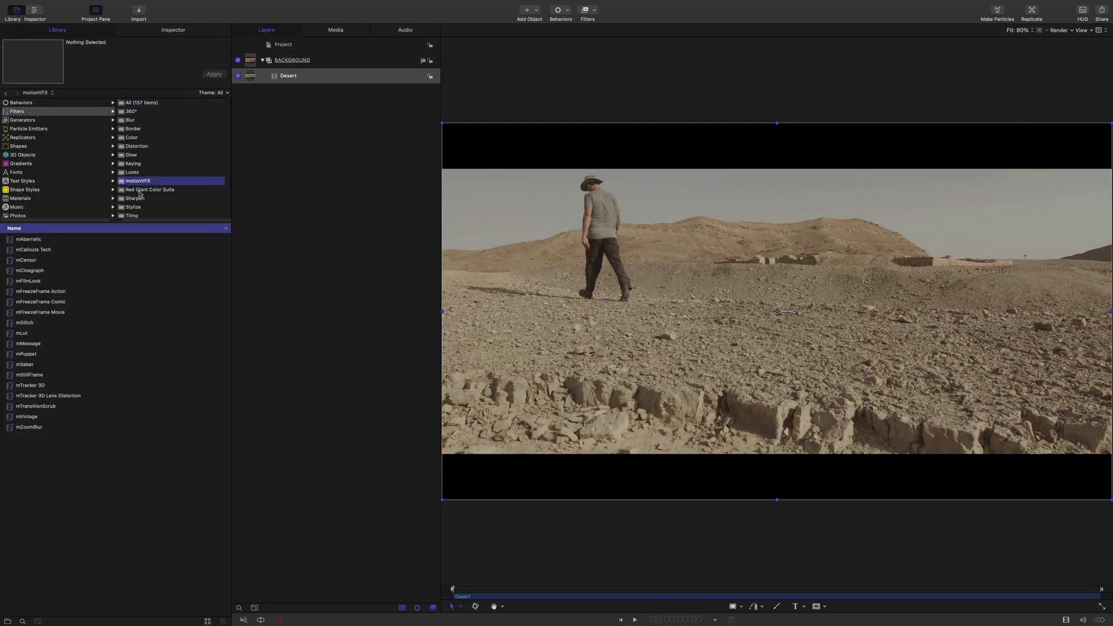
click(29, 386)
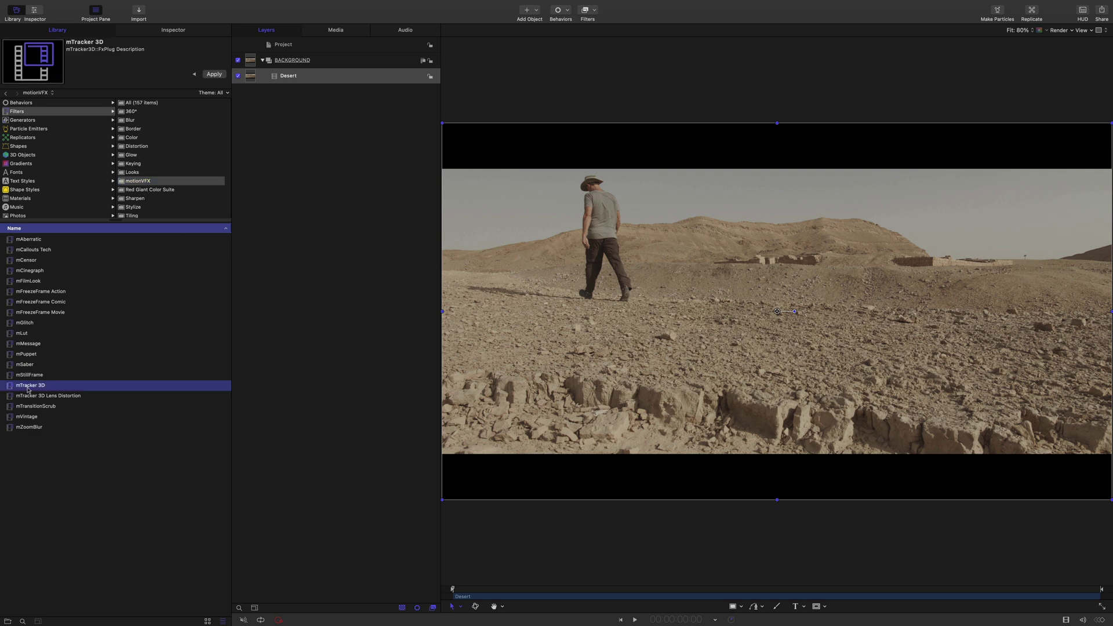
drag(60, 387, 328, 84)
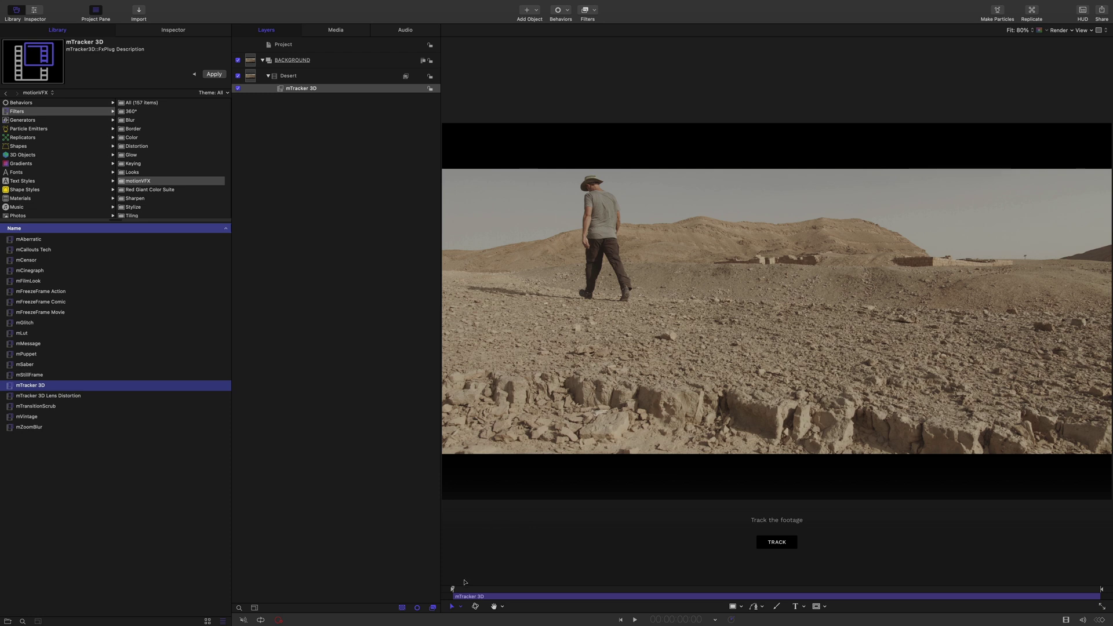
mouse_move(453, 591)
mouse_down()
mouse_move(858, 591)
mouse_move(452, 591)
mouse_up()
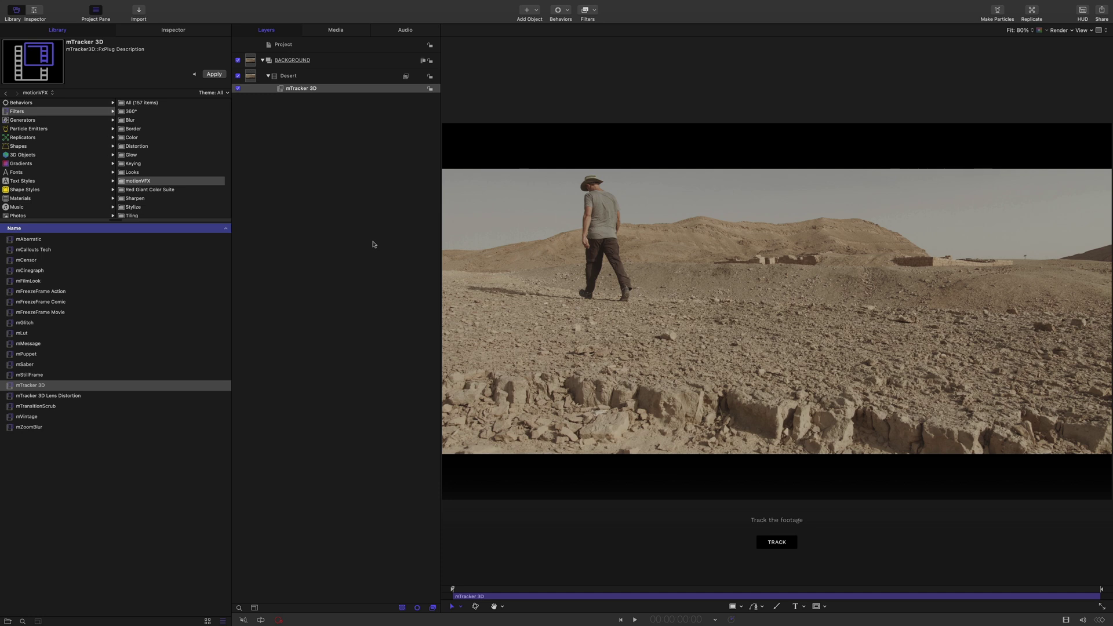
Draw a closed ten-point B-Spline mask around the walking man and his shadow, refining its corner at the shadow's end.
click(825, 607)
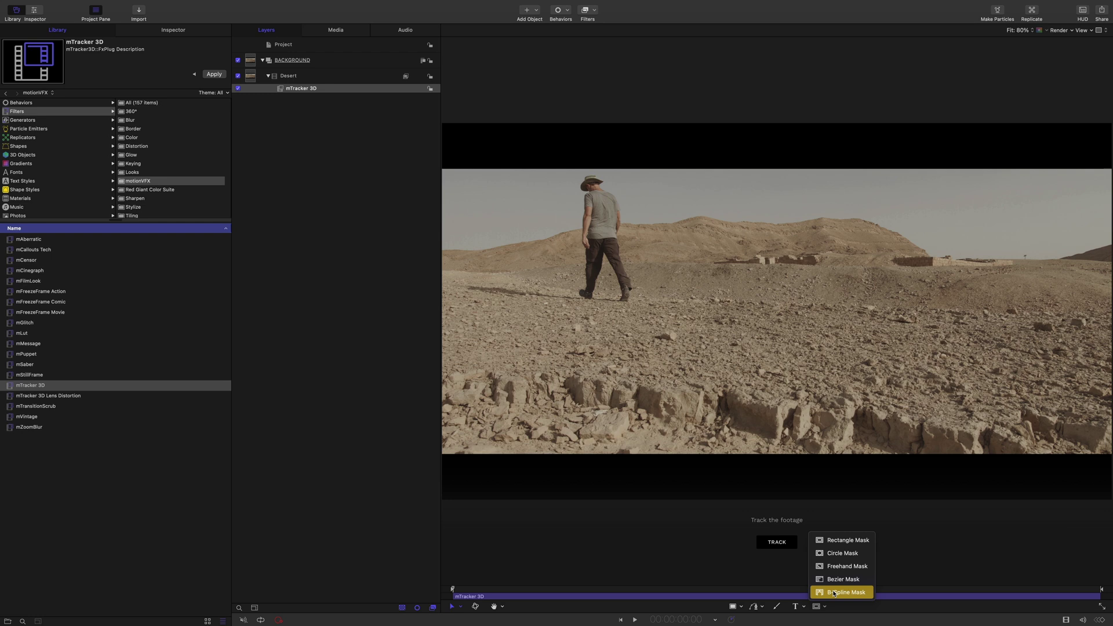
click(834, 592)
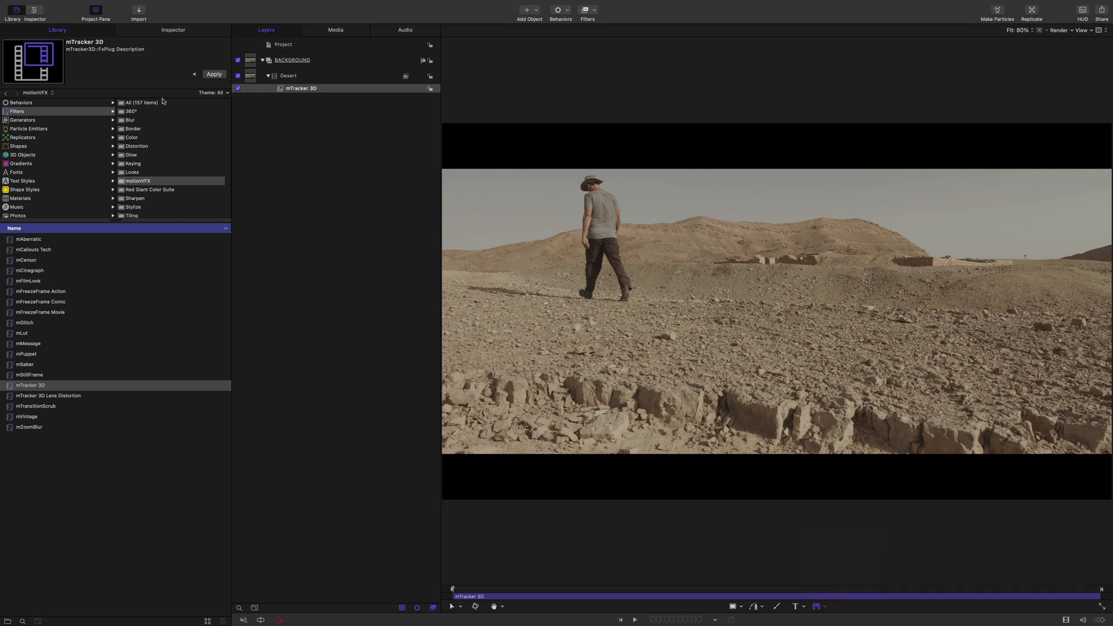
click(92, 11)
click(16, 11)
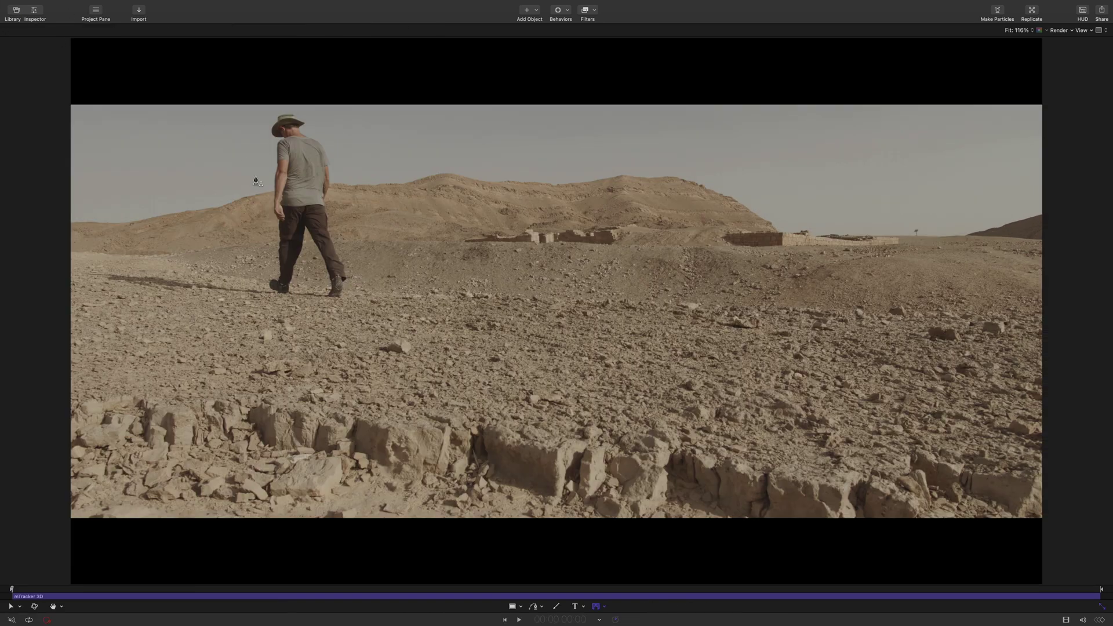
click(248, 135)
click(262, 110)
click(311, 108)
click(340, 164)
click(367, 299)
click(339, 319)
click(77, 287)
click(75, 250)
click(228, 269)
click(260, 250)
click(248, 135)
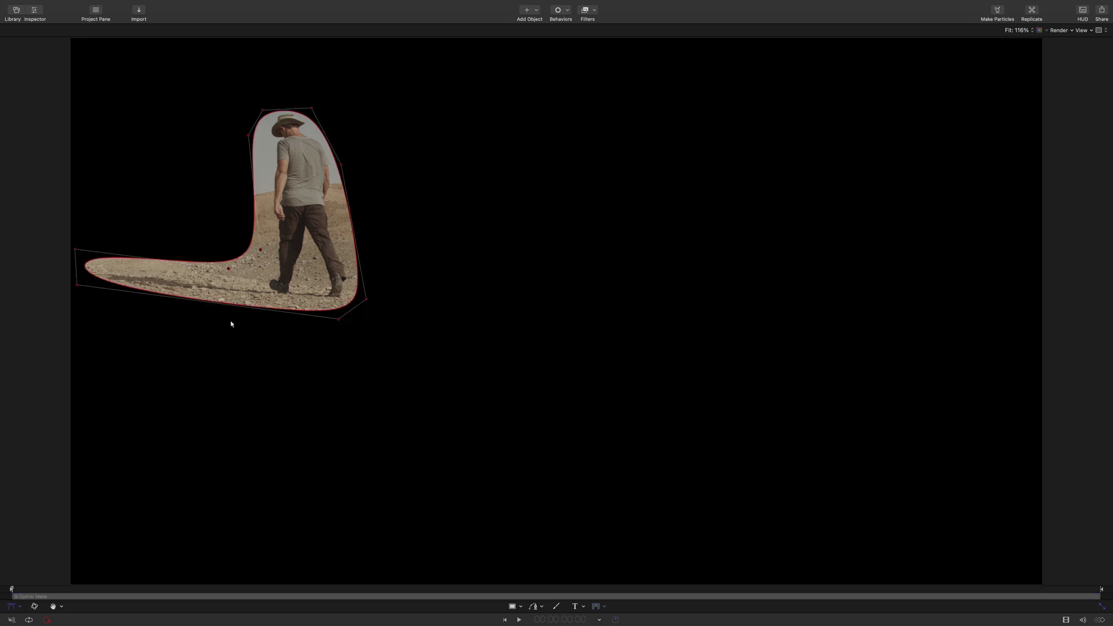
drag(77, 287, 75, 298)
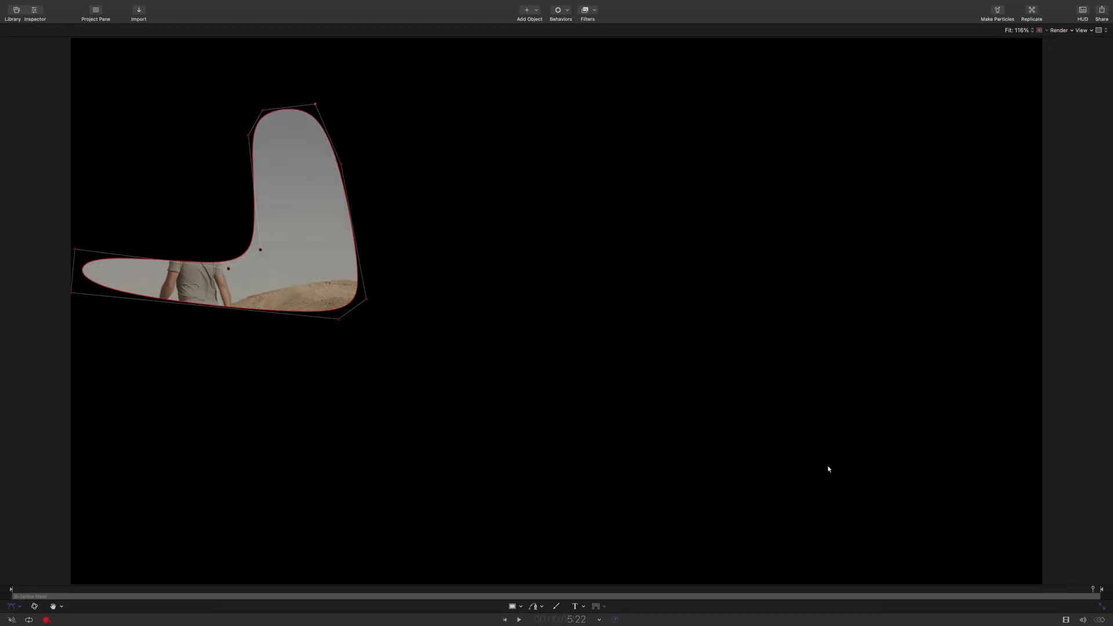
Keyframe the mask to follow the walking man by repositioning it over him at 5:22 and 3:14, and check the motion.
drag(278, 273, 203, 348)
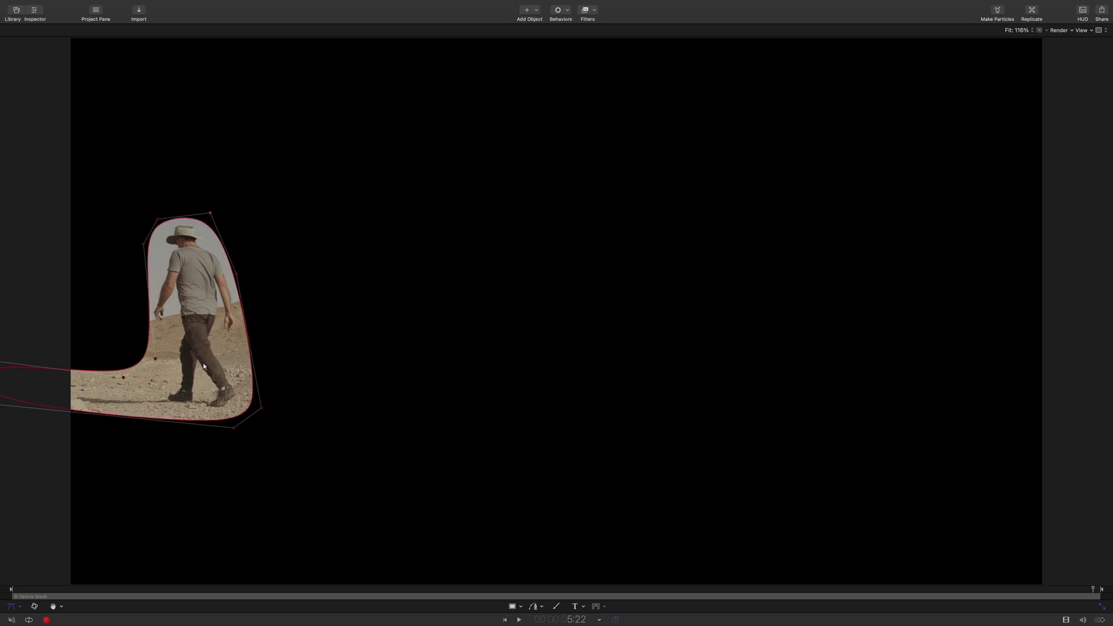
click(576, 590)
drag(238, 306, 268, 326)
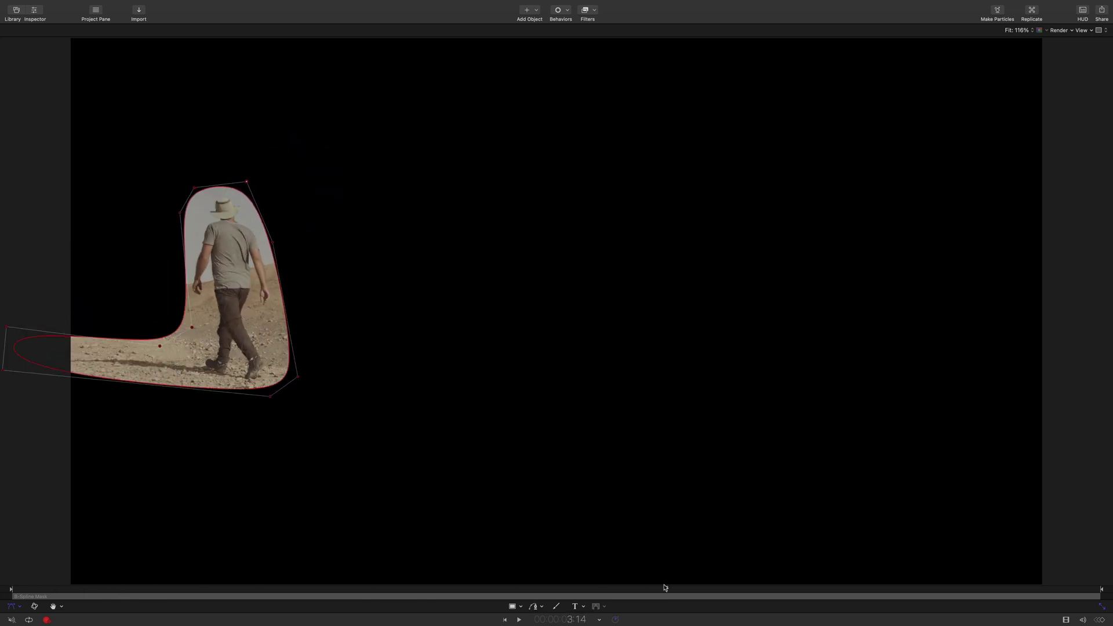
click(550, 588)
drag(551, 588, 2, 530)
key(space)
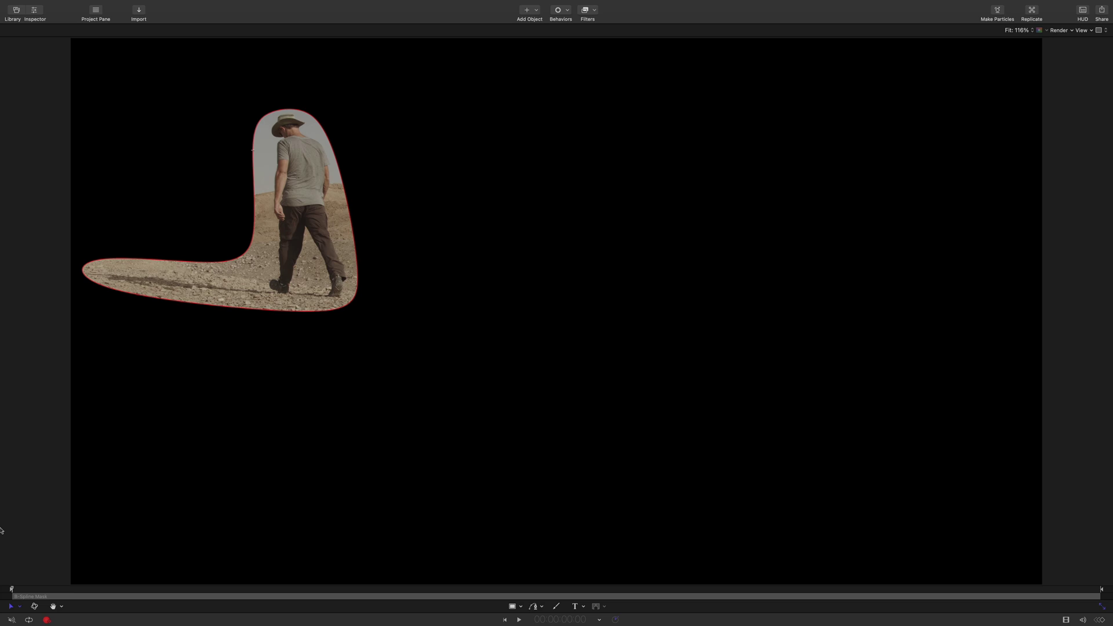
Turn off keyframe recording and set the B-Spline Mask's blend mode to Subtract.
click(95, 11)
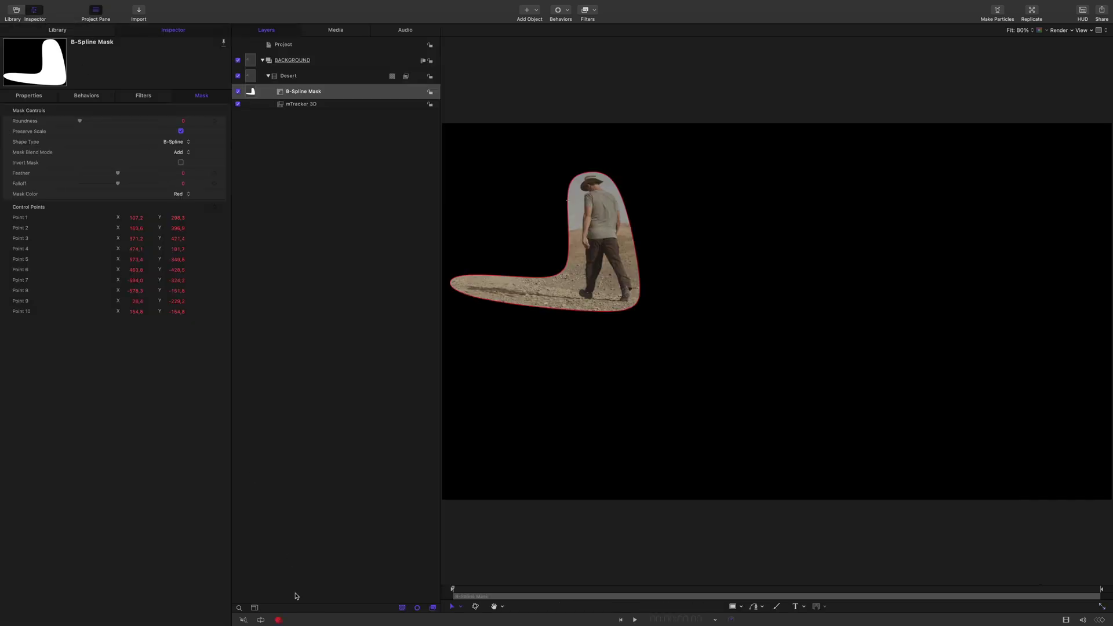
click(278, 619)
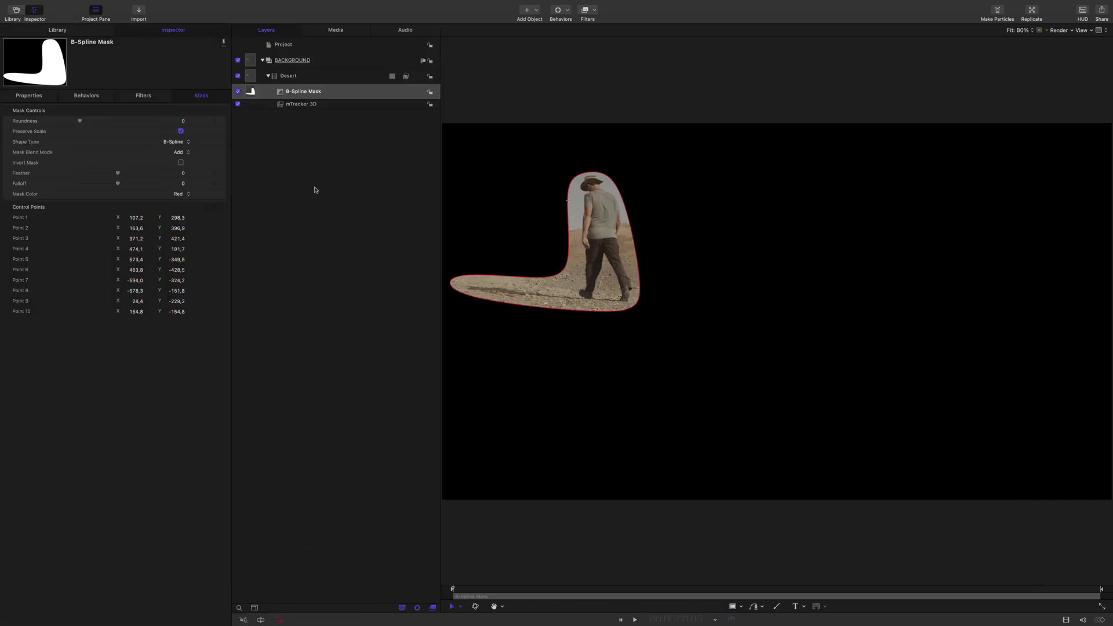
click(179, 153)
click(186, 163)
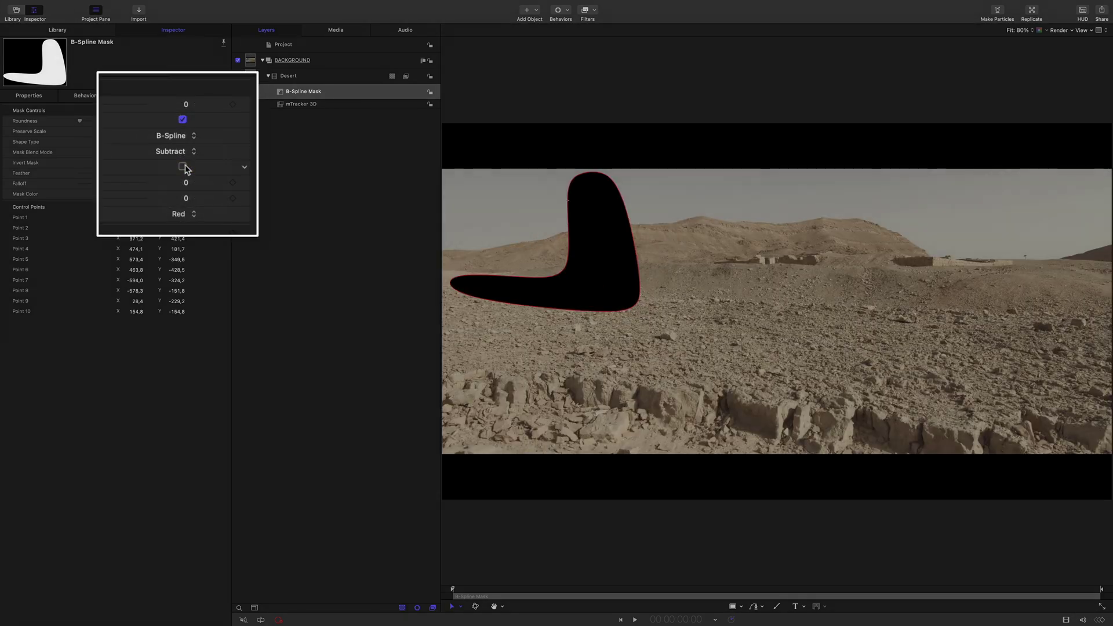
drag(456, 595, 376, 568)
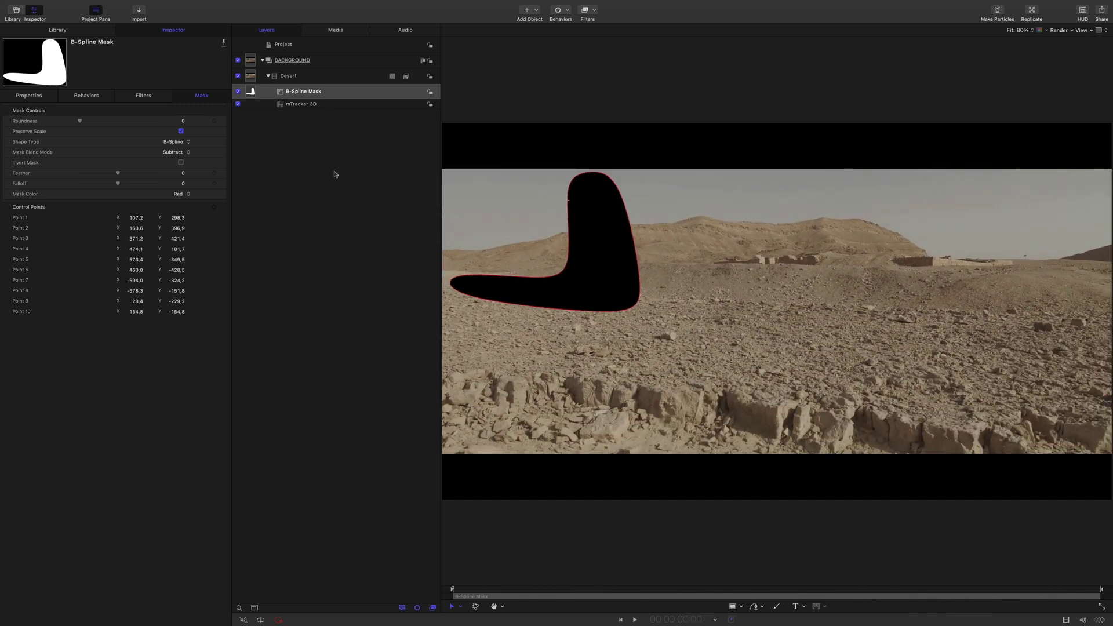
Track the masked desert footage with mTracker 3D and start choosing the object's placement at 3:14.
click(339, 105)
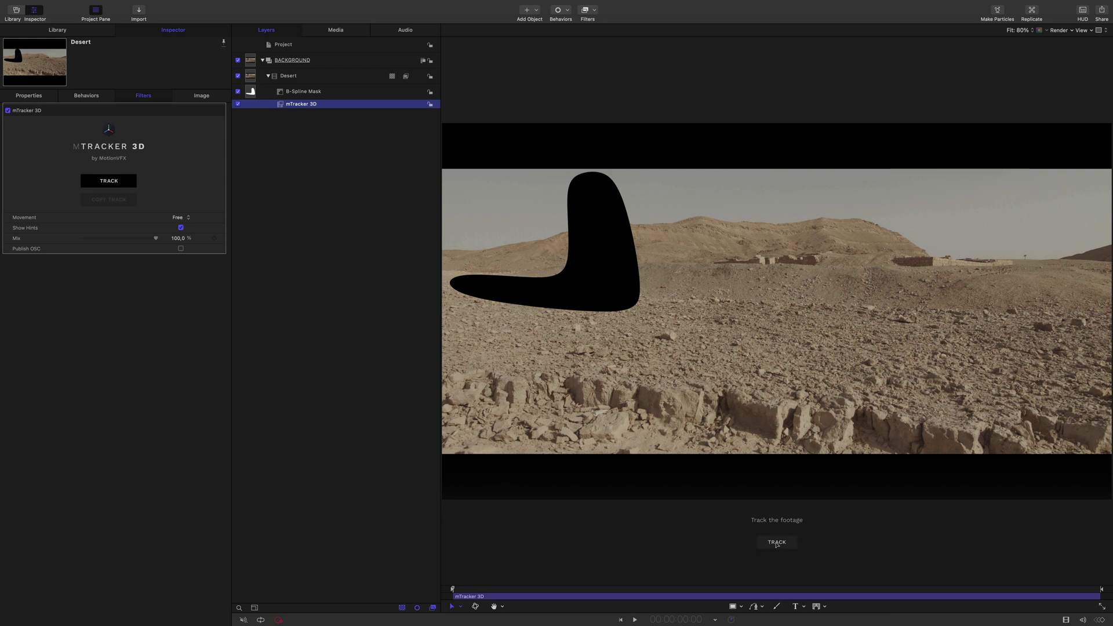
click(776, 543)
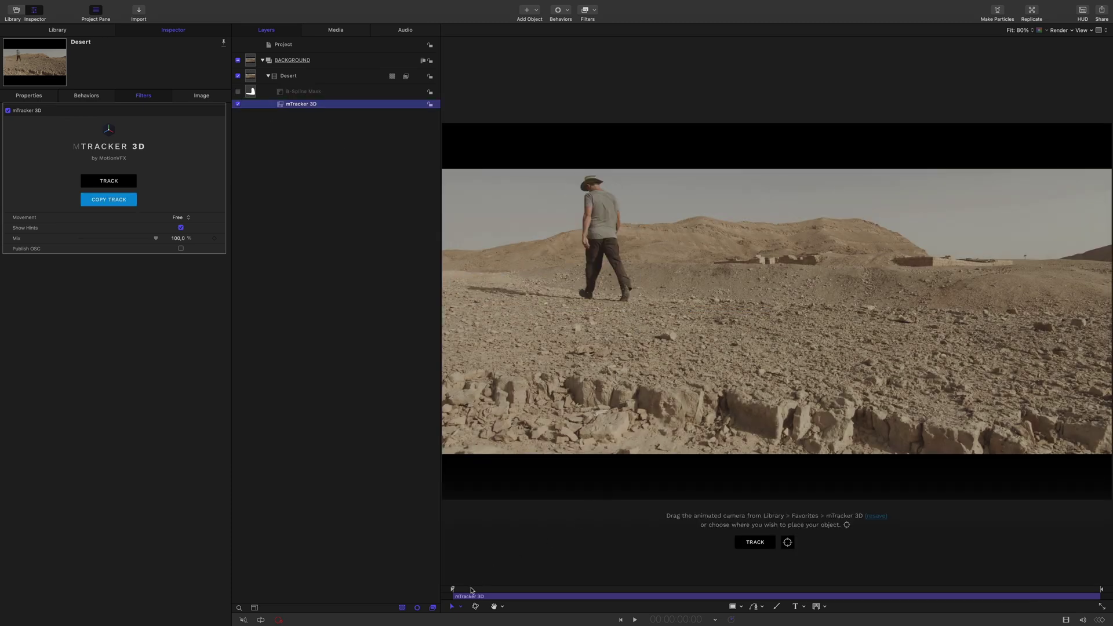
drag(453, 589, 678, 611)
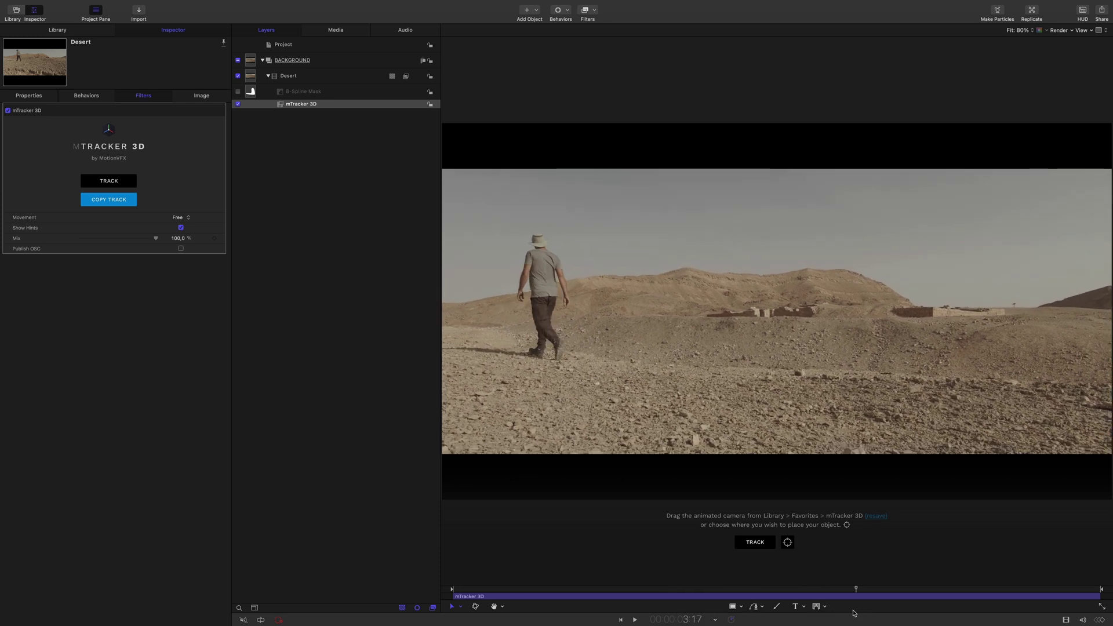
drag(853, 613, 843, 610)
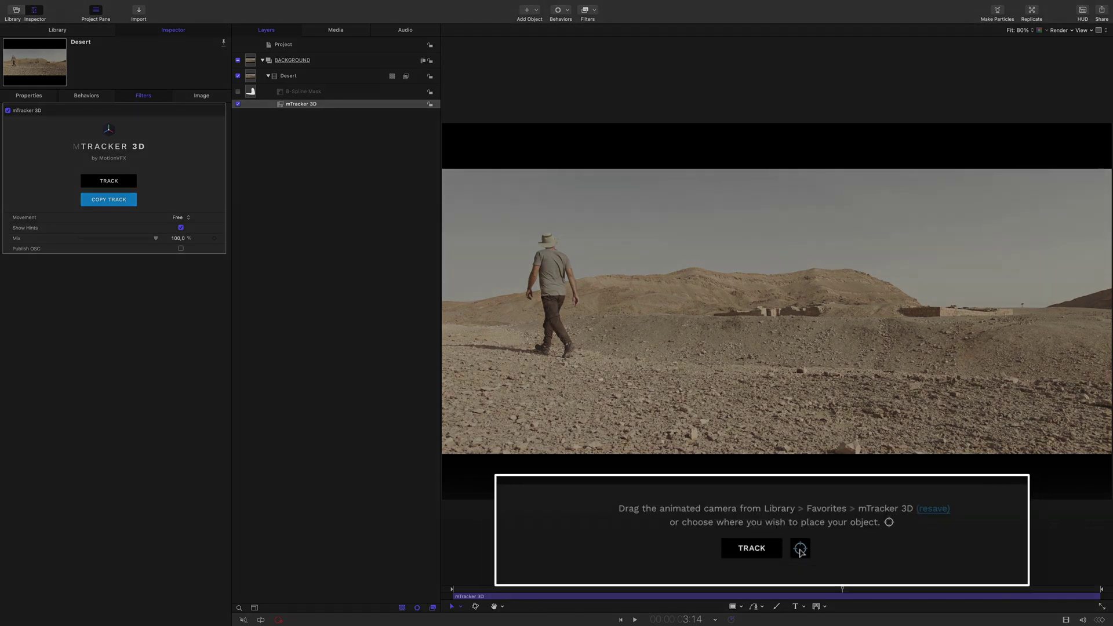
click(800, 549)
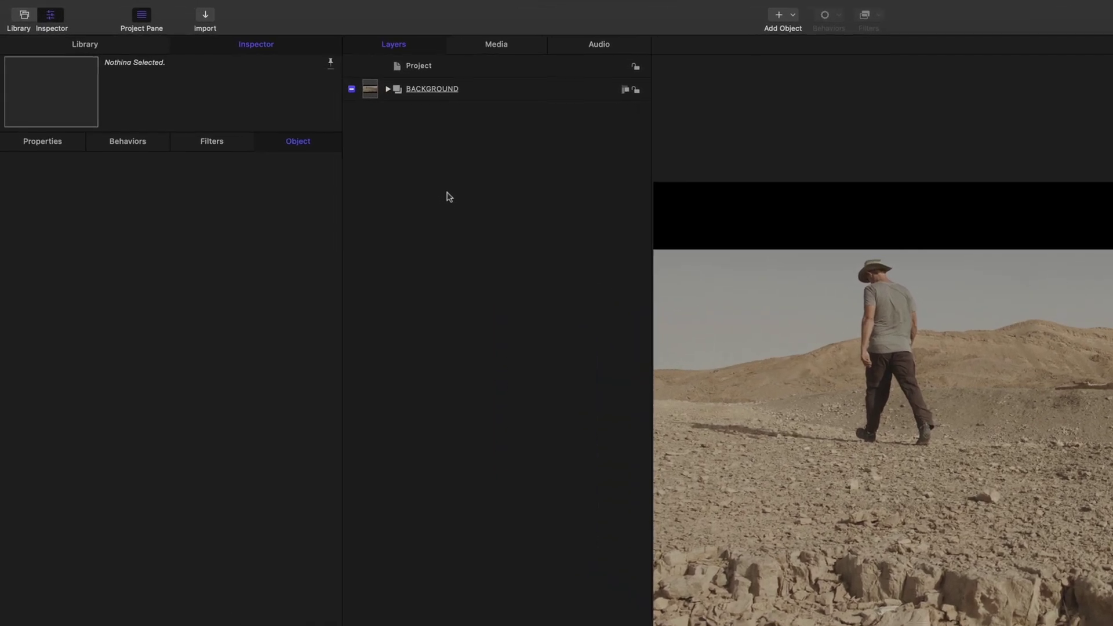
Create a new group above BACKGROUND and name it EXPLOSION.
right_click(304, 133)
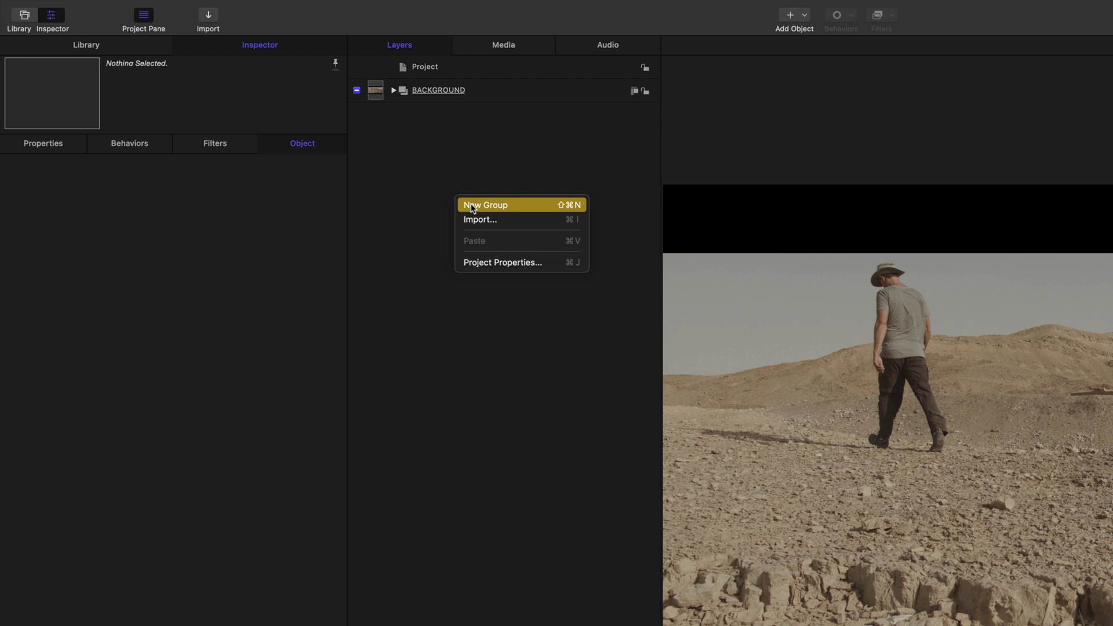
click(473, 207)
double_click(427, 91)
text(EXPLO)
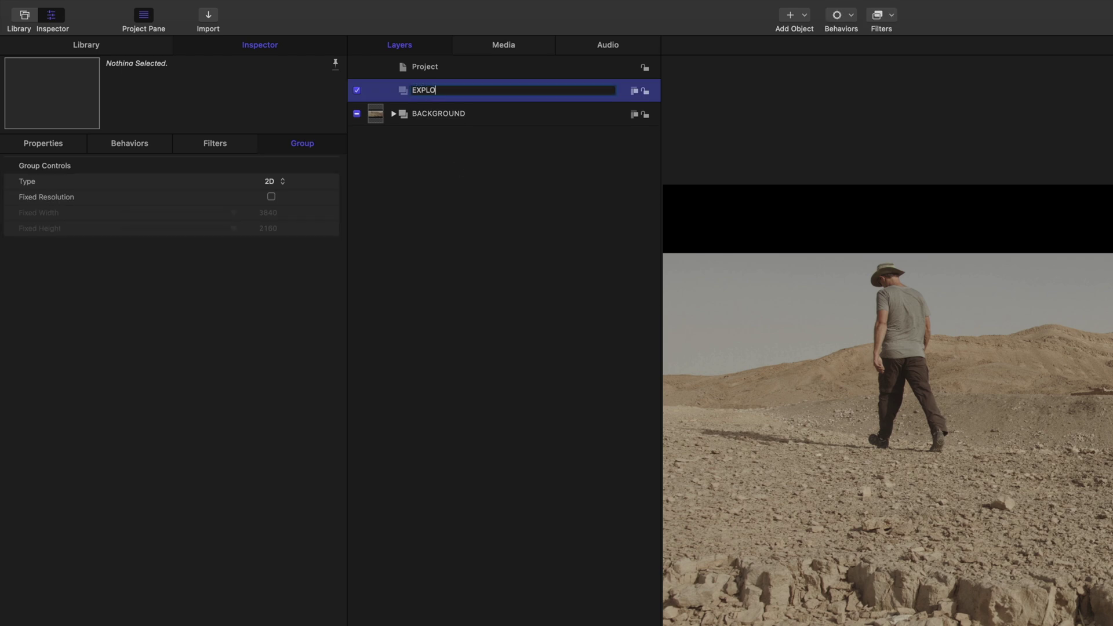
text(SION)
key(Return)
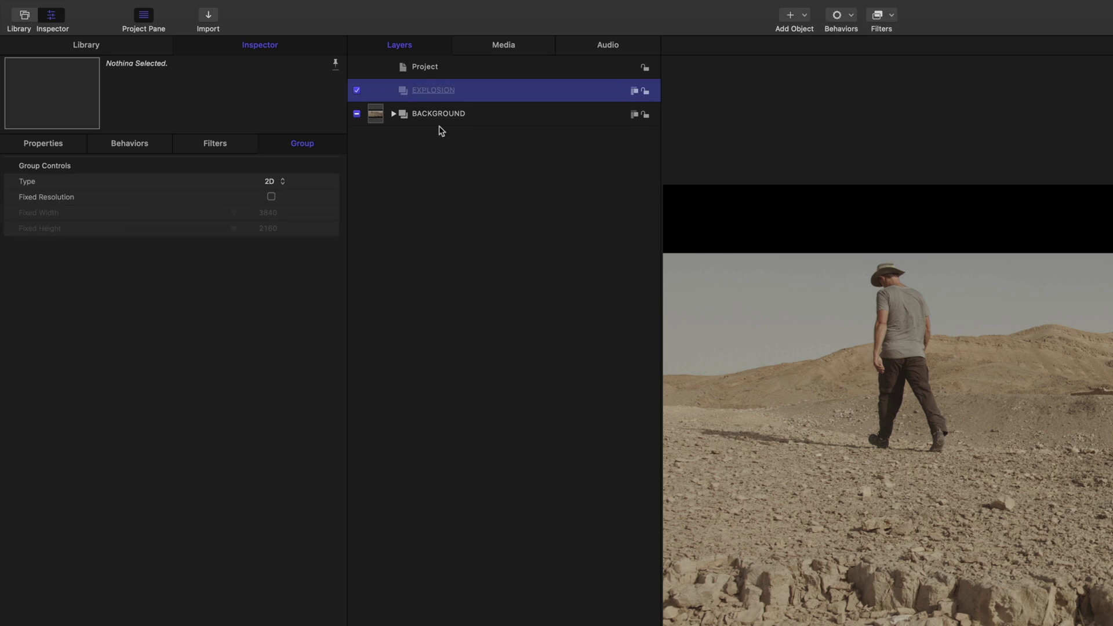
Start importing media into the EXPLOSION group and browse the clips in the mKaboom folder.
click(208, 20)
click(719, 212)
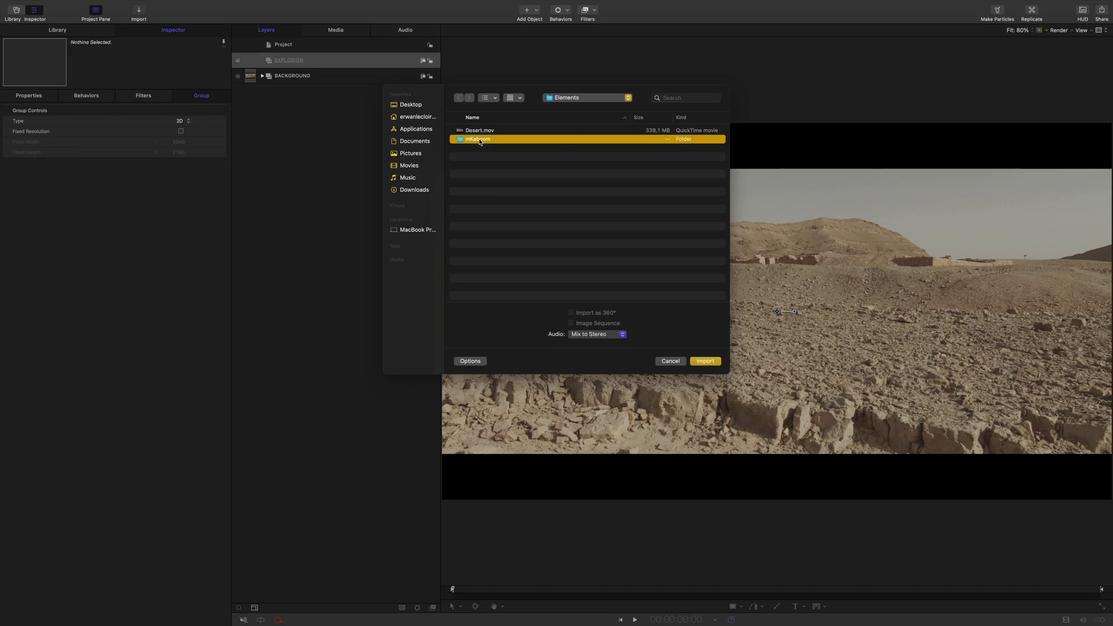
double_click(478, 140)
drag(726, 172, 728, 289)
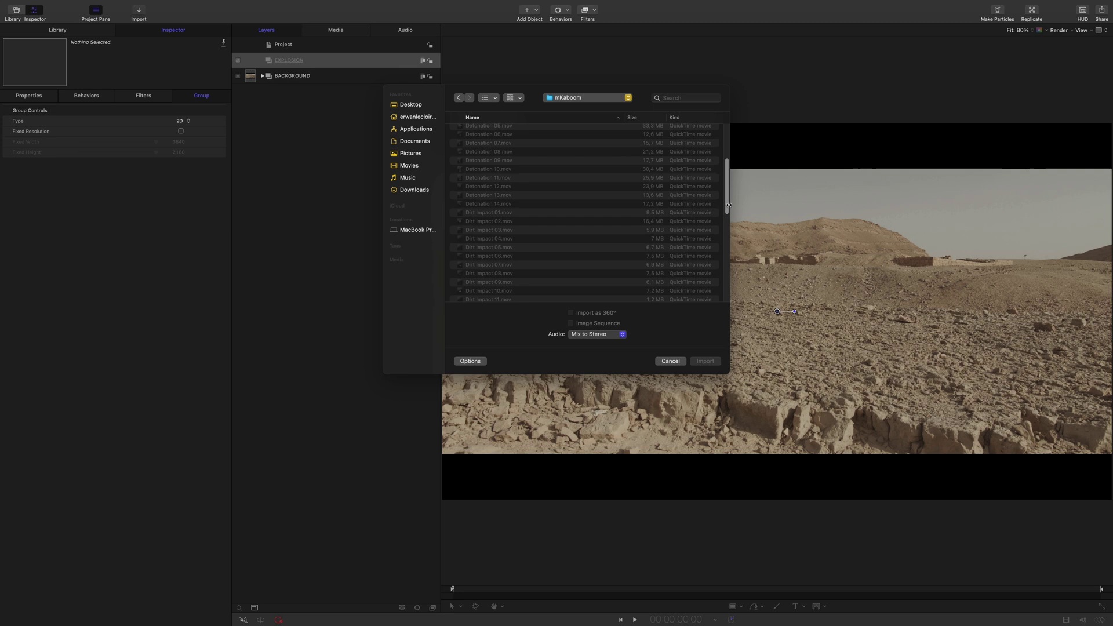
scroll(521, 154, up, 10)
Preview mKaboom clips of different types, from Blast 01.mov through Detonation, Explosion and Fire to Various 03.mov.
click(529, 130)
key(space)
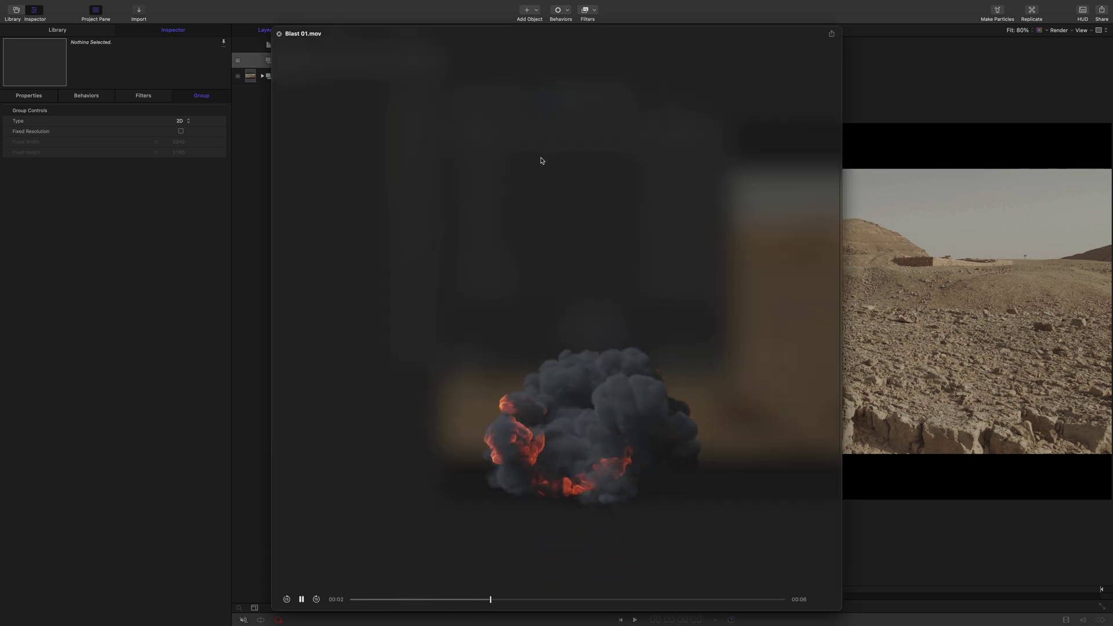
key(Down)
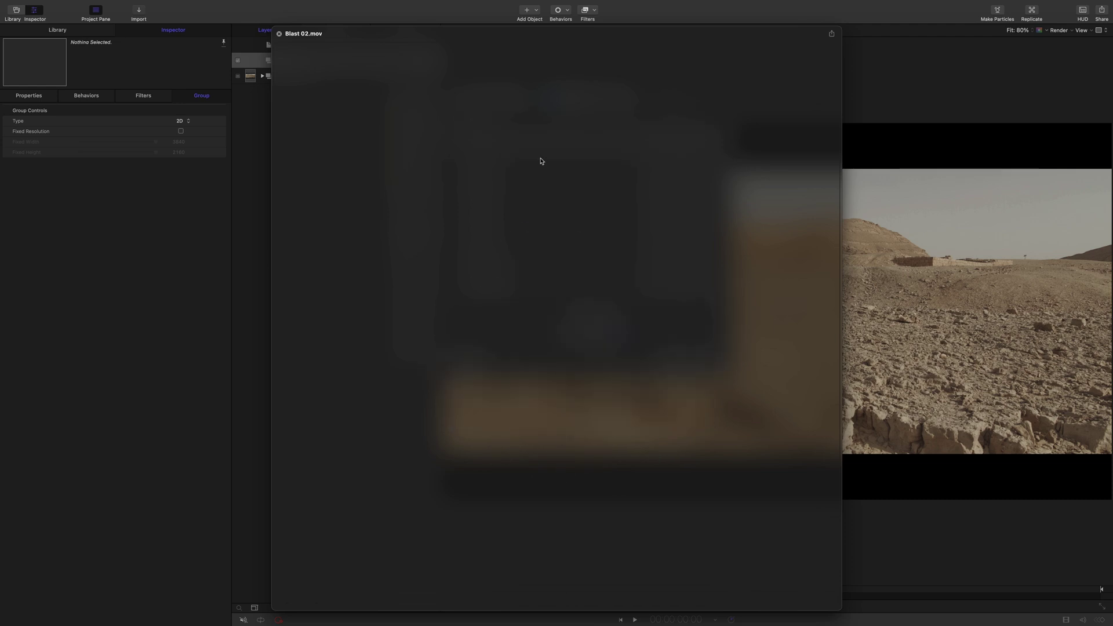
key(Down)
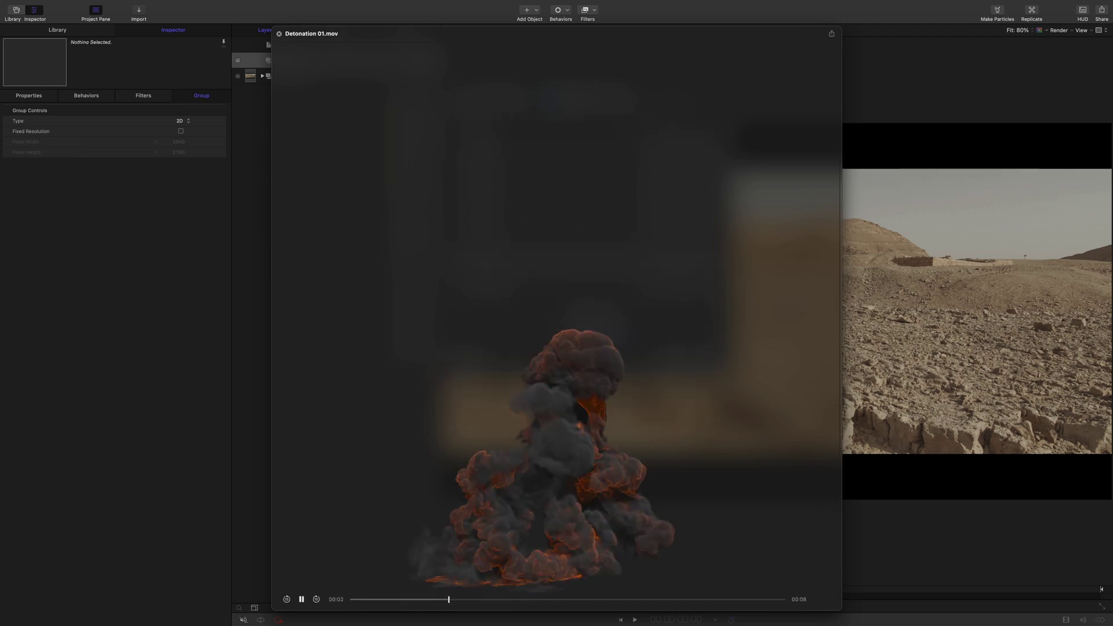
key(Down)
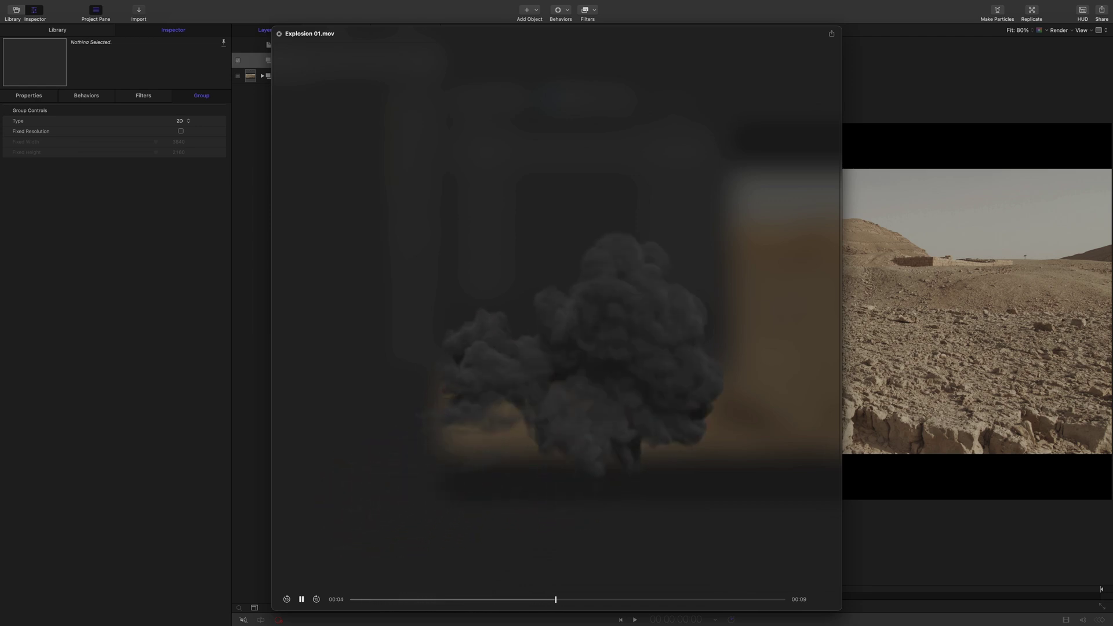
key(Down)
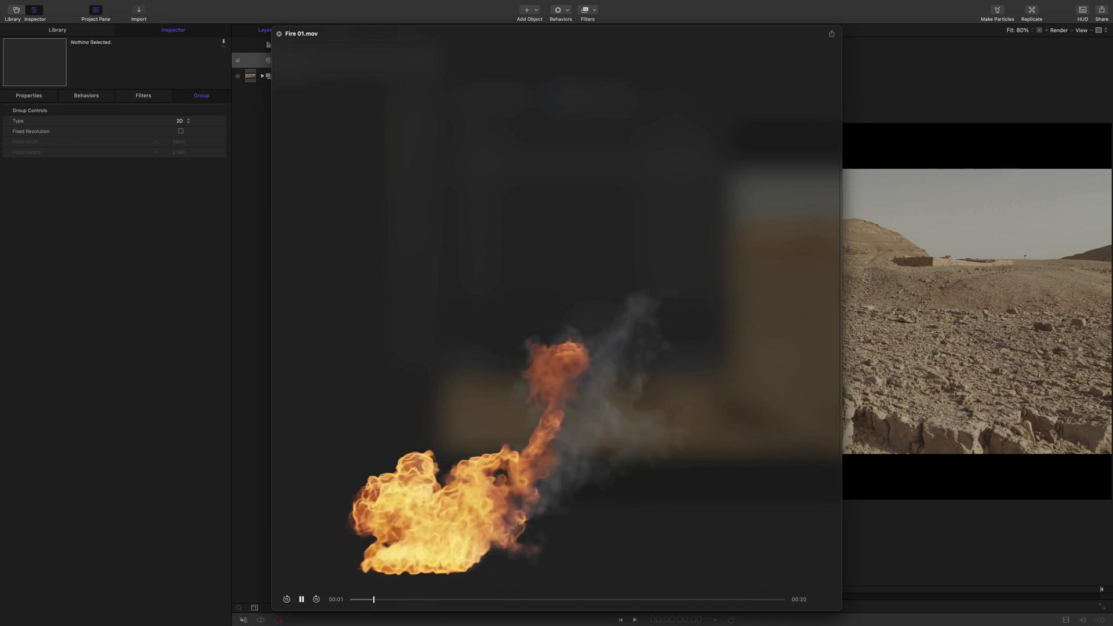
key(Down)
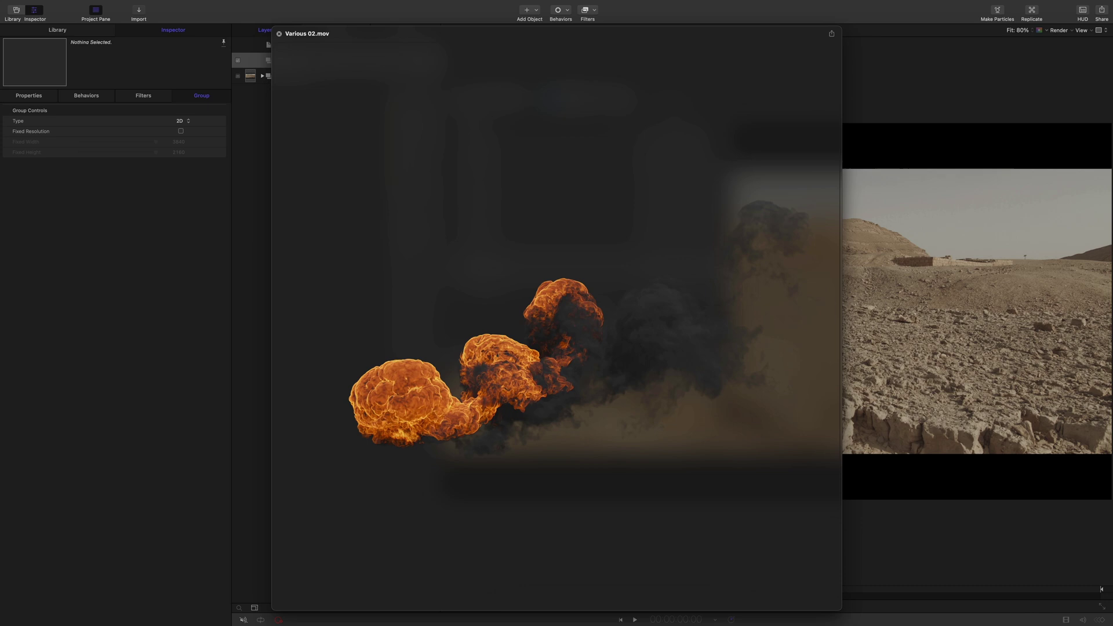
key(Down)
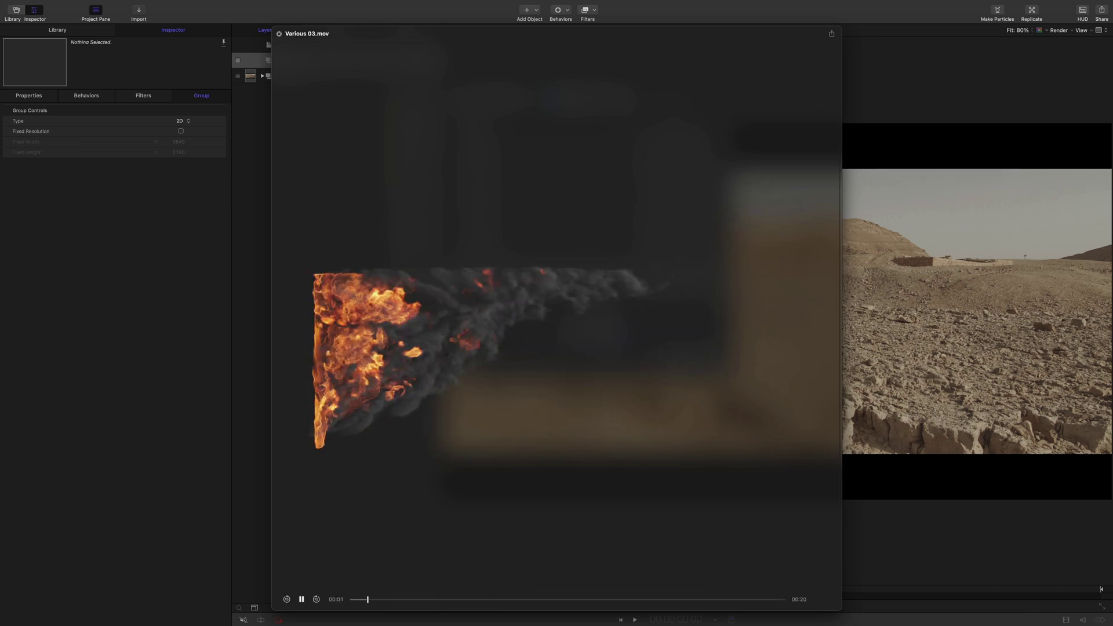
key(space)
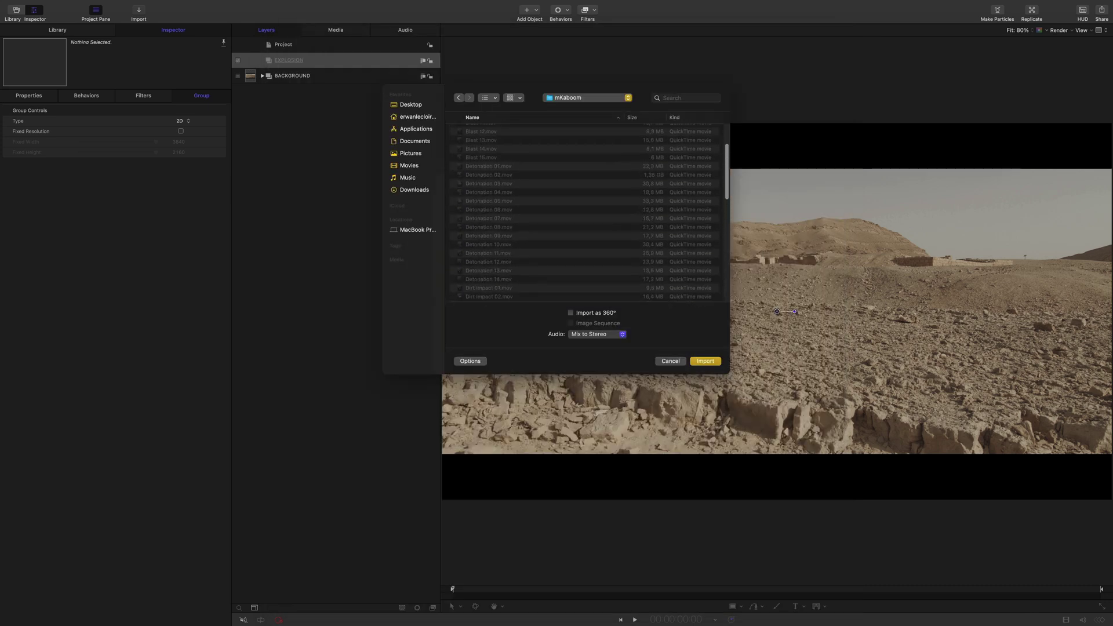
Import Blast 14.mov into the EXPLOSION group and play it over the desert footage.
scroll(584, 212, up, 3)
click(584, 233)
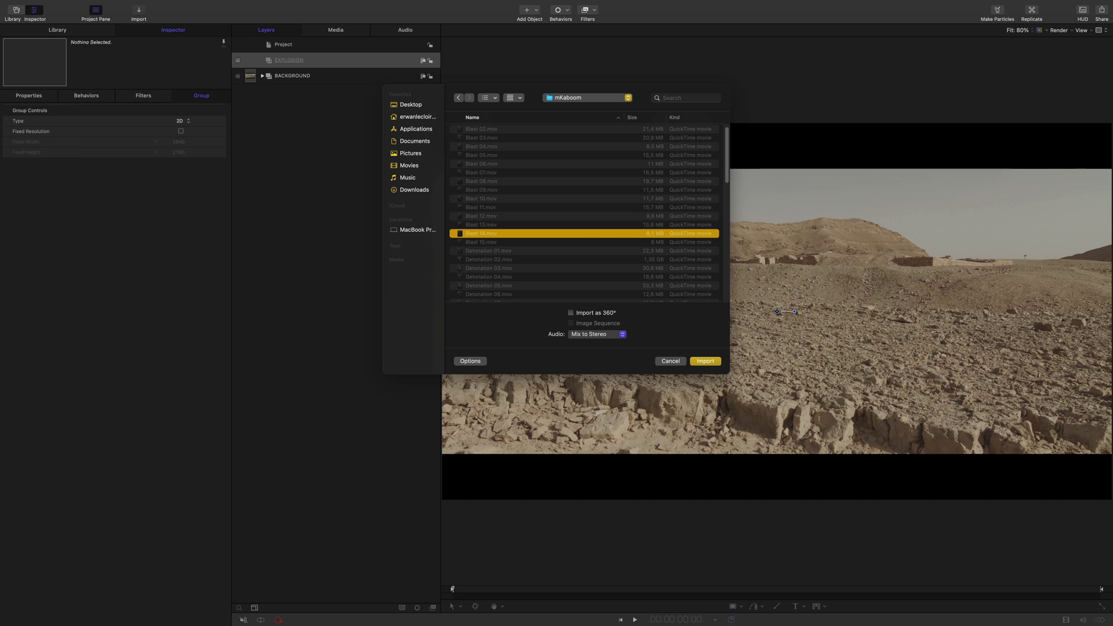
key(Return)
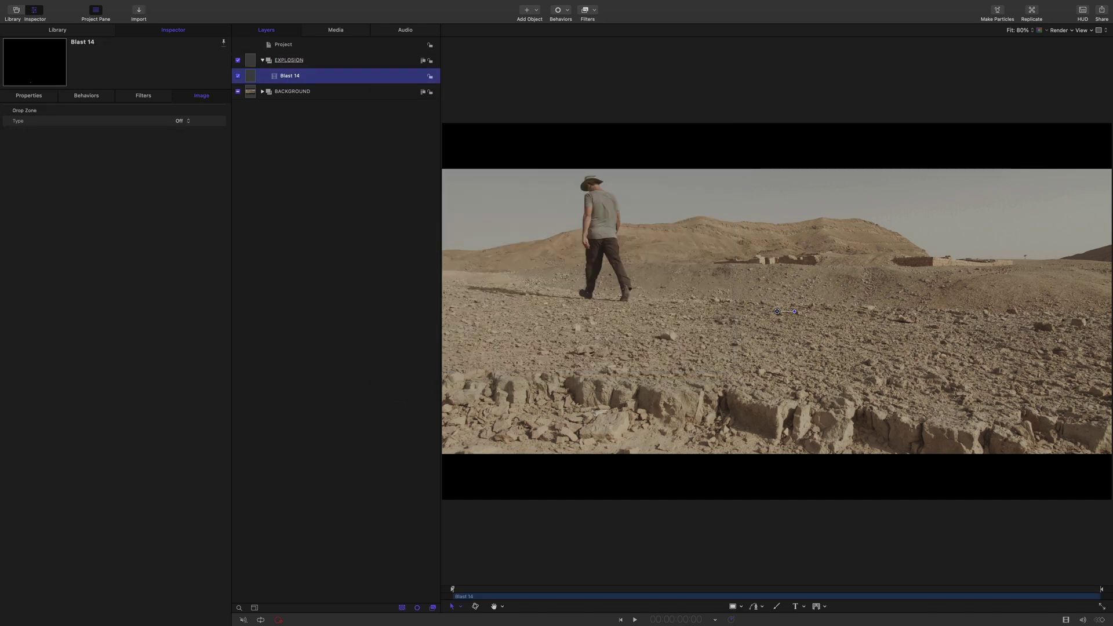
key(space)
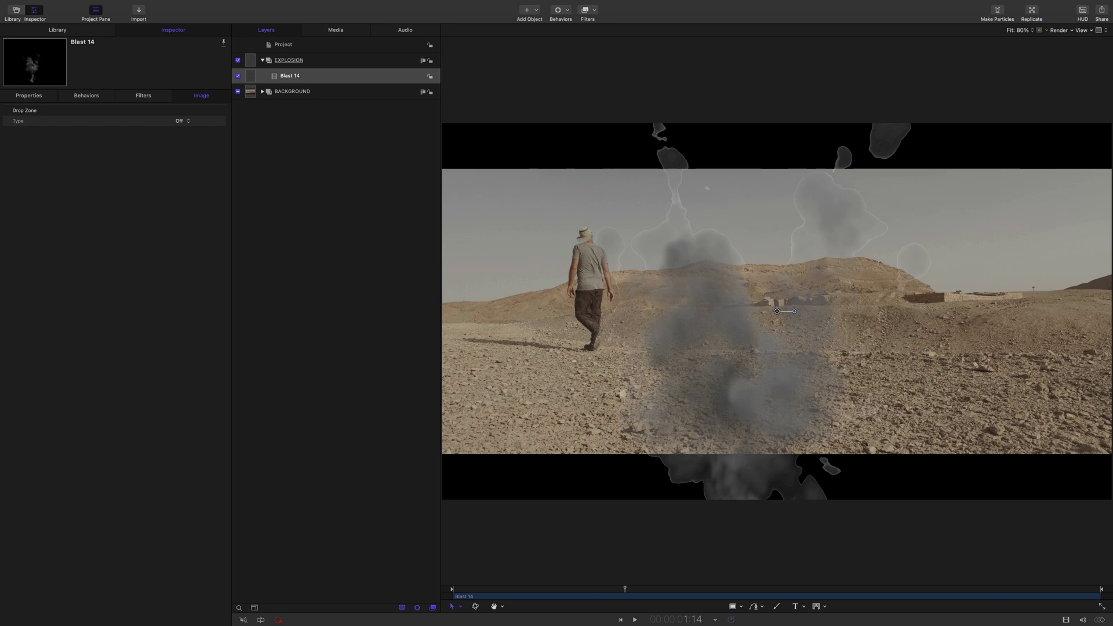
Set the alpha type of the Blast 14.mov media file to Straight.
key(super+5)
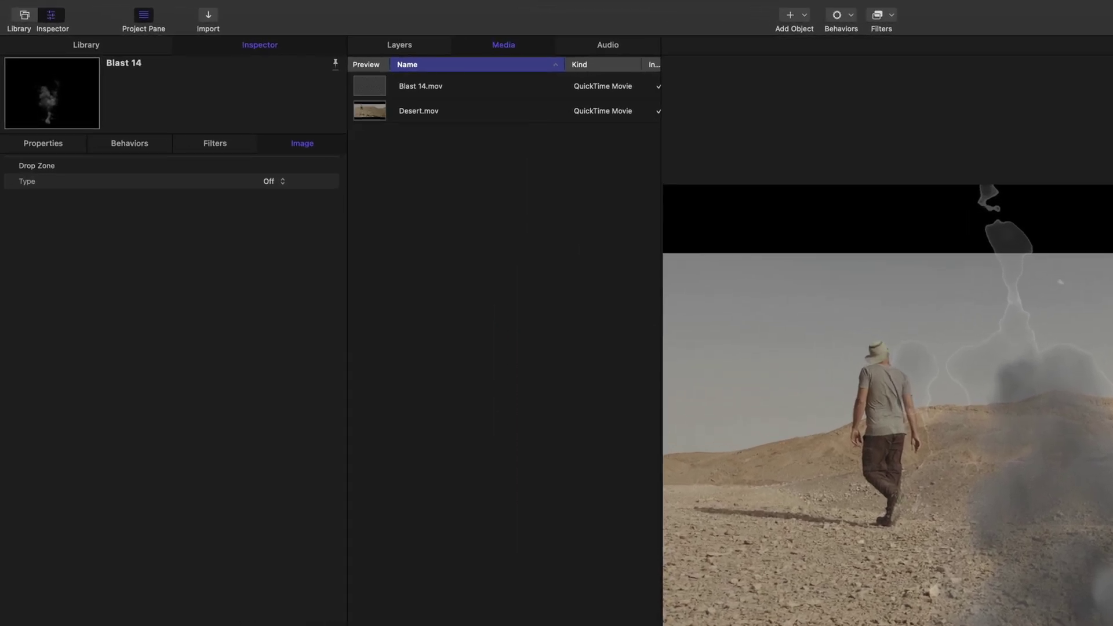
click(420, 86)
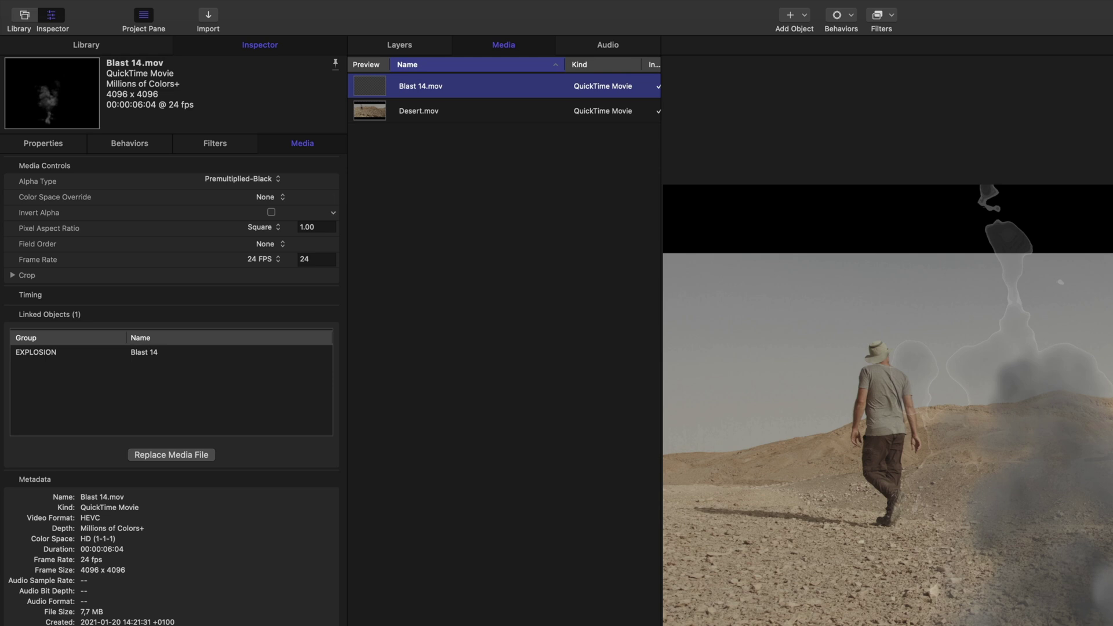
click(241, 179)
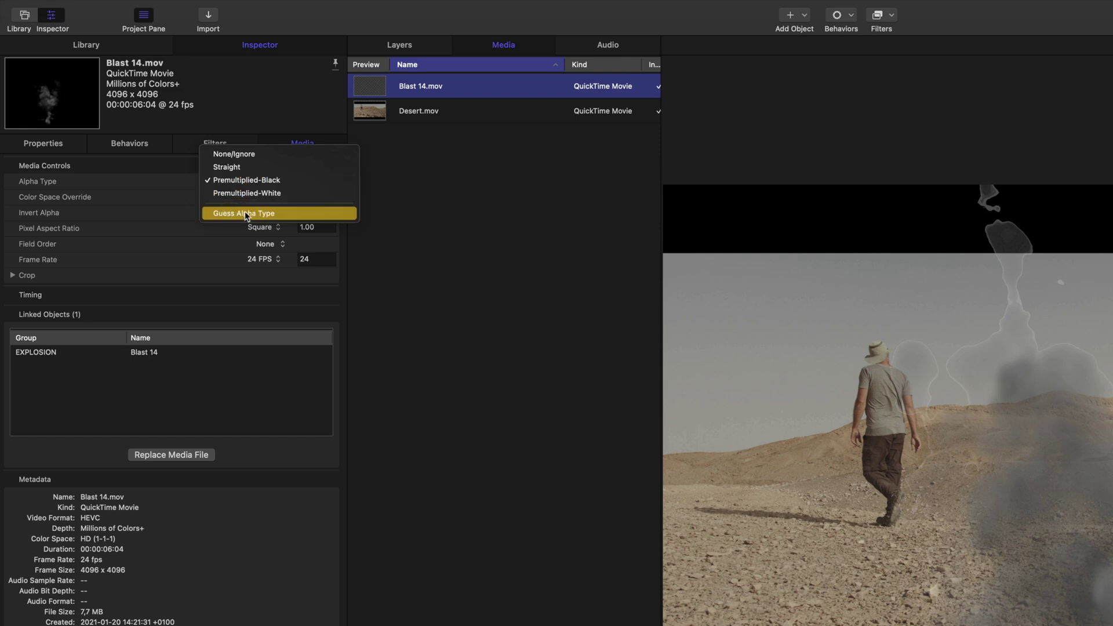
click(226, 214)
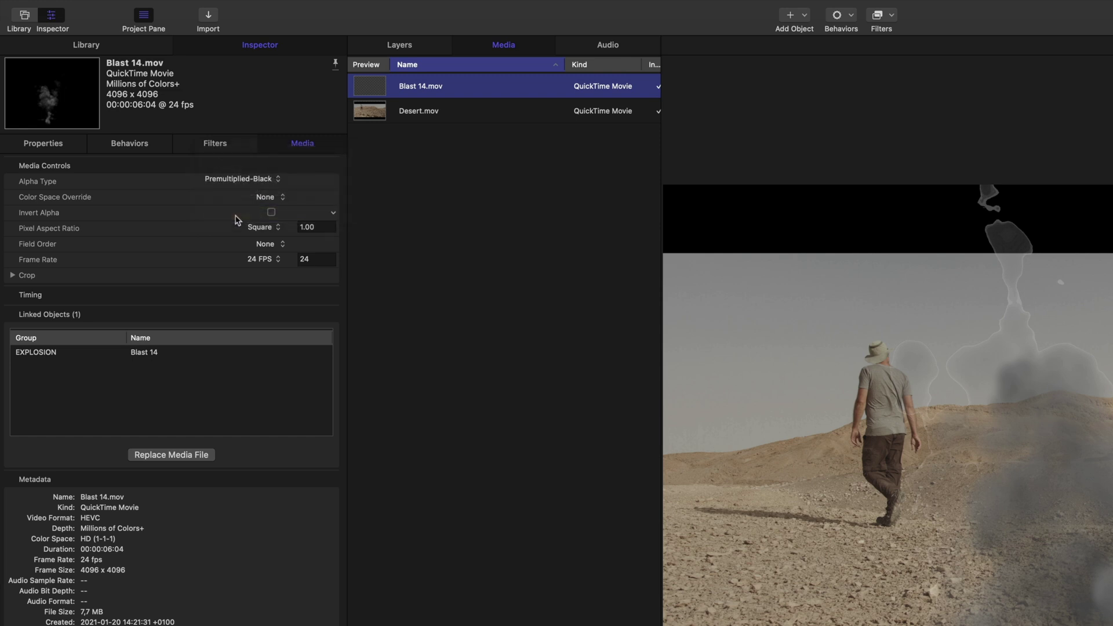
click(231, 184)
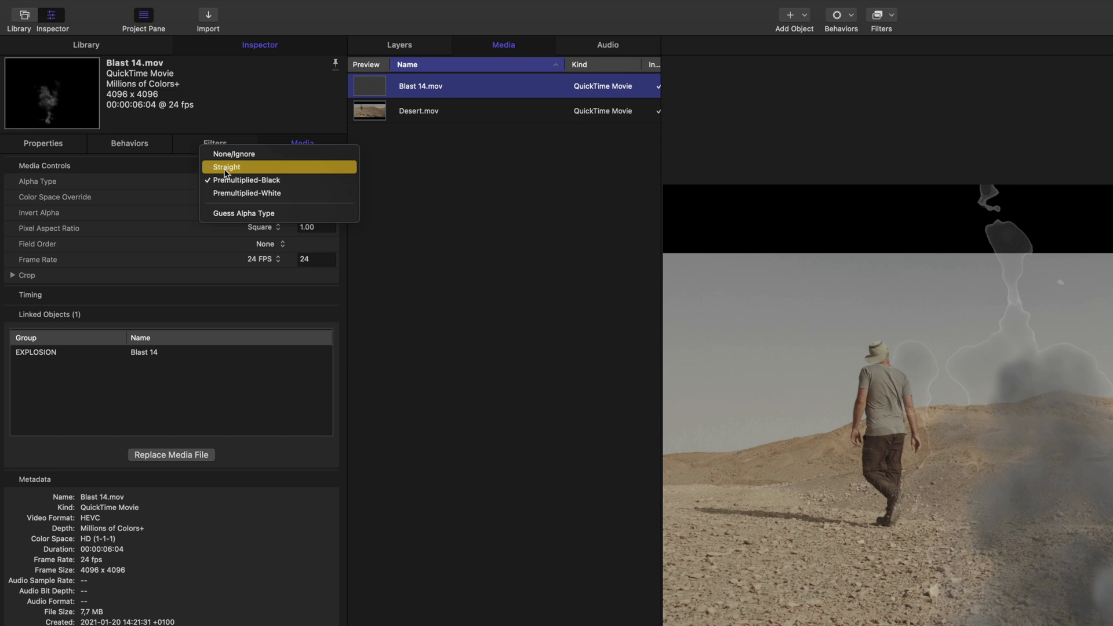
click(226, 168)
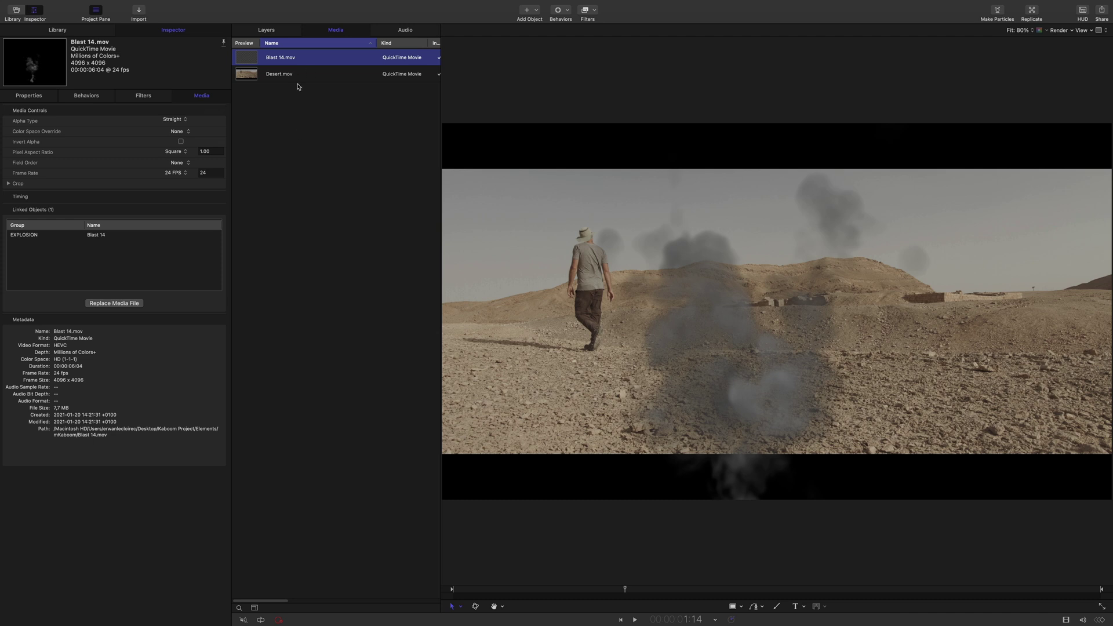
Return to the first frame and add the saved mTracker3D favorites, 3D Group and Camera, to the project's layers.
click(267, 31)
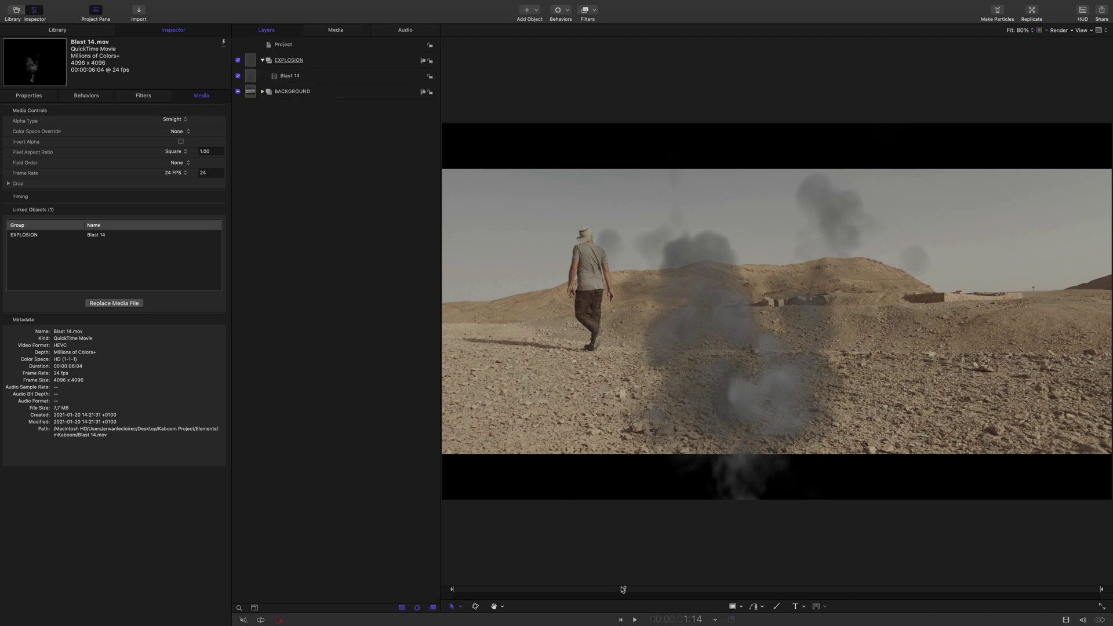
drag(623, 590, 452, 579)
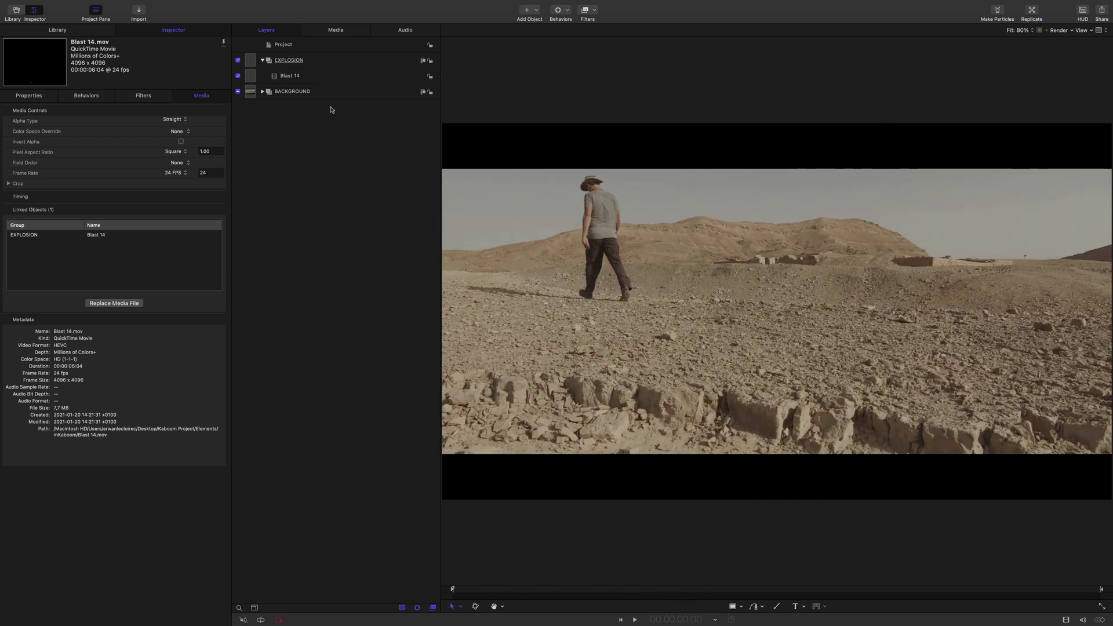
click(57, 35)
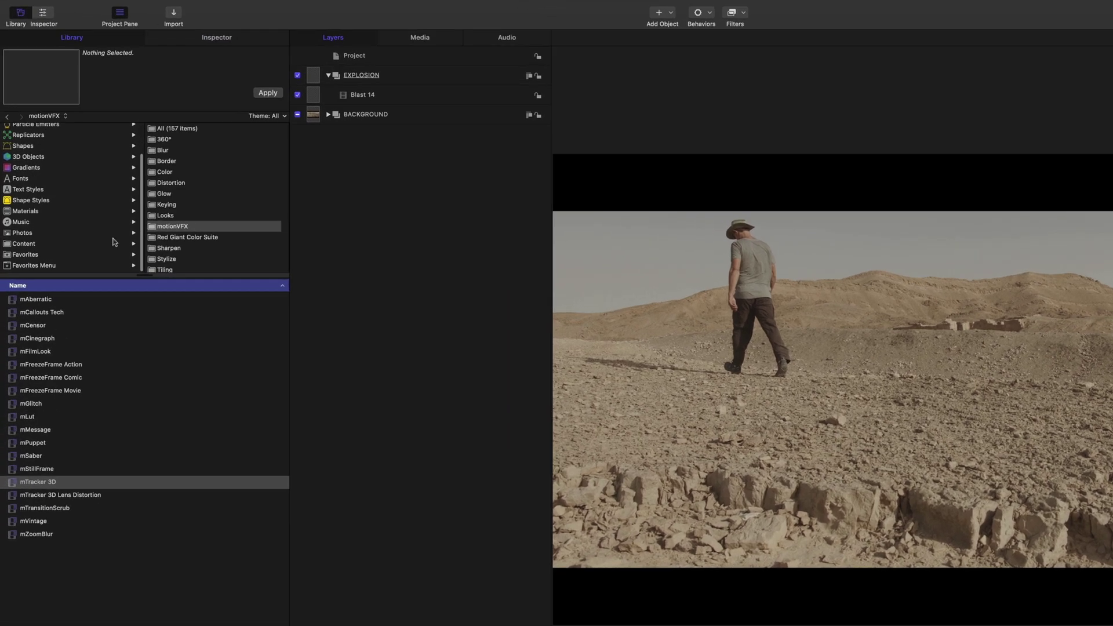
scroll(58, 192, down, 2)
click(28, 206)
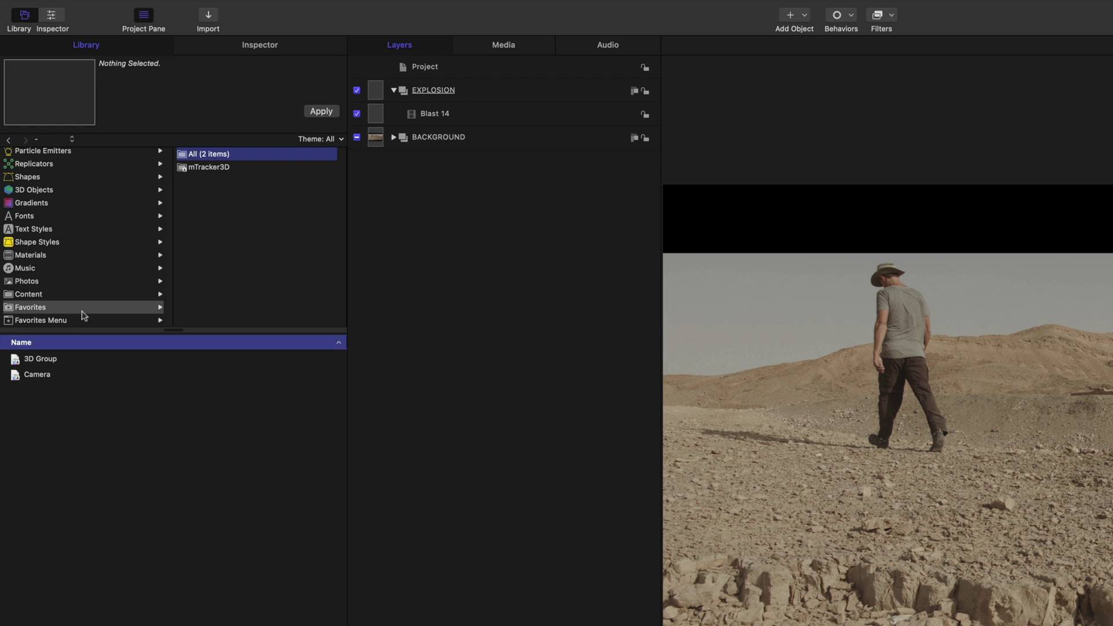
click(206, 169)
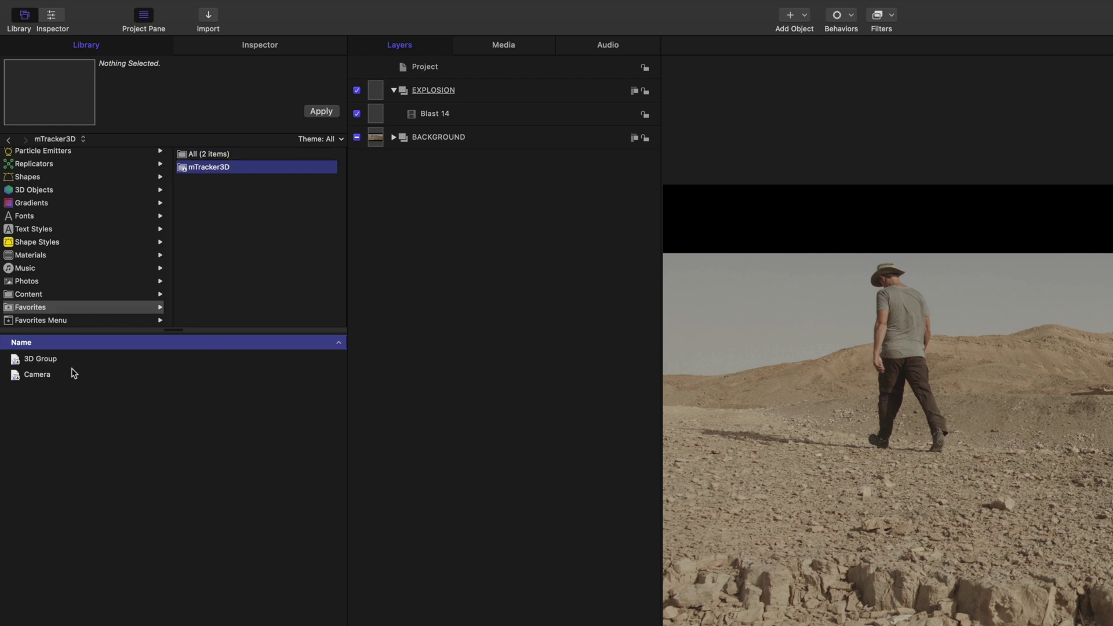
drag(42, 360, 459, 280)
drag(34, 379, 496, 400)
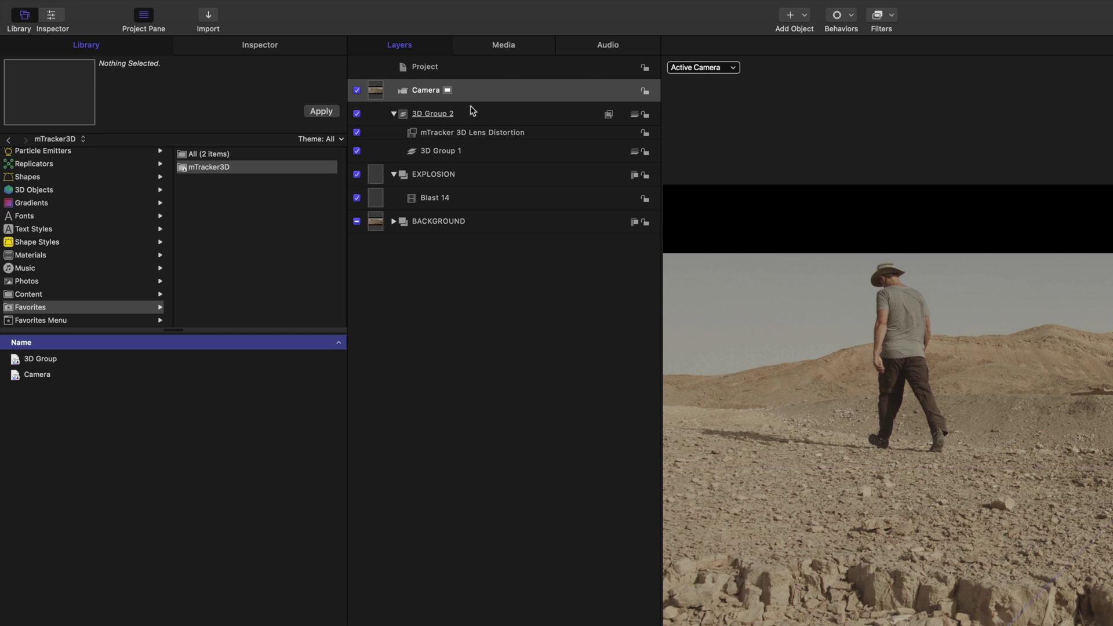
Move the Blast 14 clip into 3D Group 1 and delete the emptied 2D EXPLOSION group.
click(442, 153)
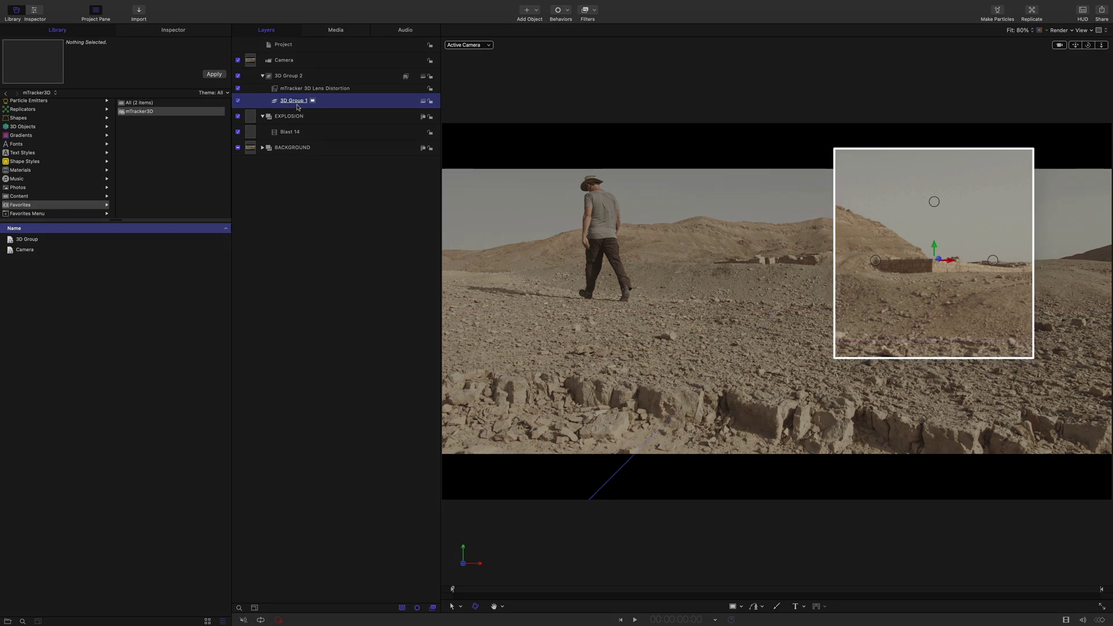
drag(298, 115, 298, 104)
click(304, 134)
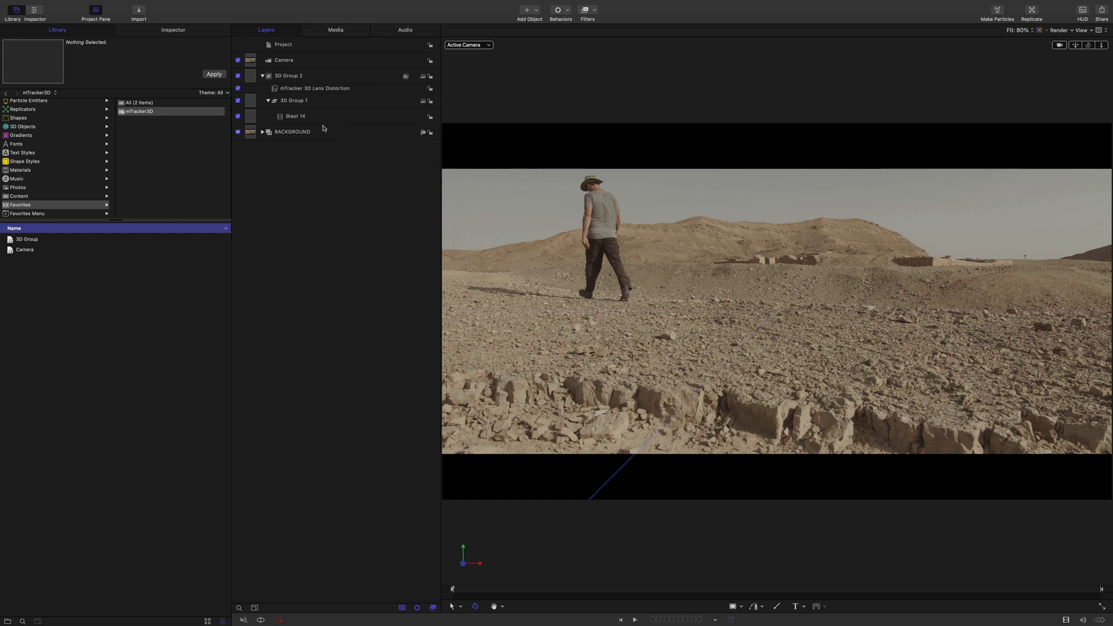
key(BackSpace)
Rename 3D Group 1 as EXPLOSION.
click(301, 105)
double_click(301, 106)
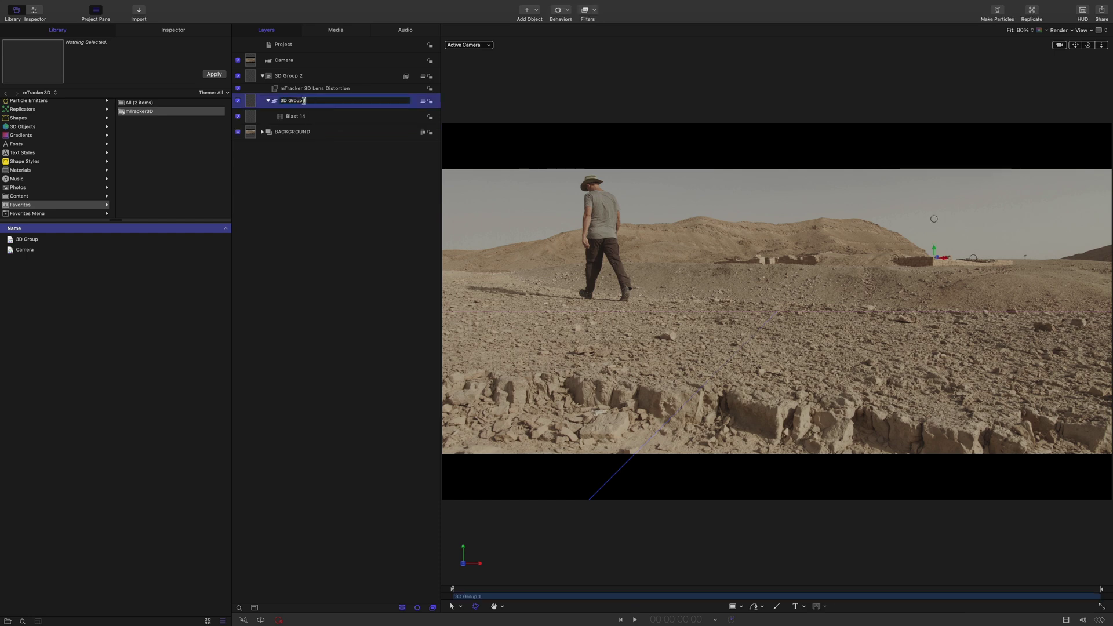
text(EXPLOSION)
key(Return)
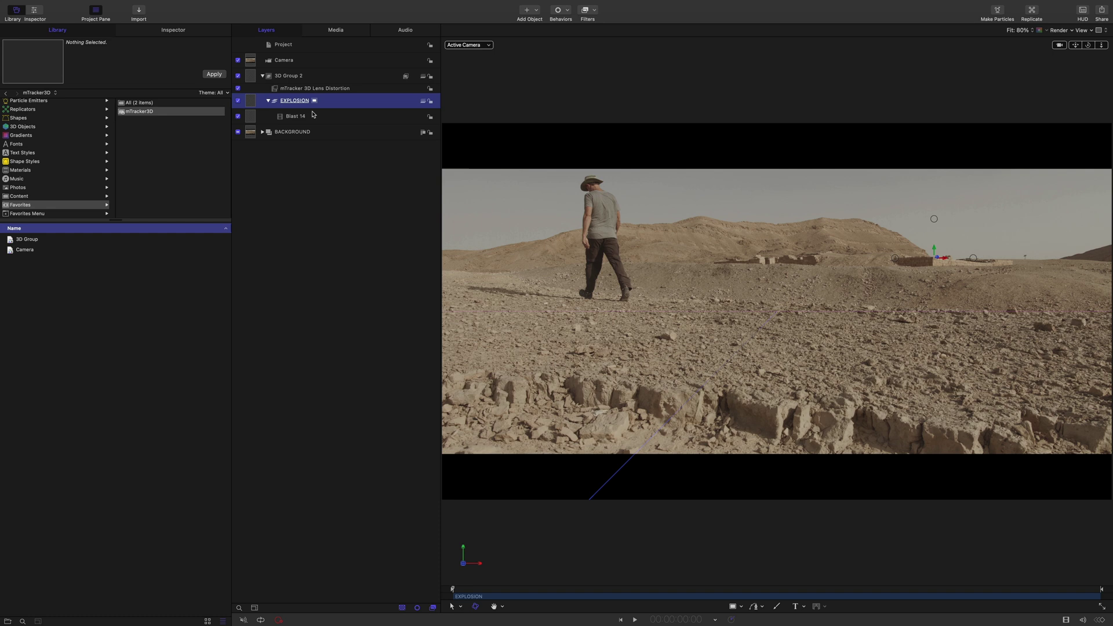
Check the EXPLOSION group's position values and set the Blast 14 clip's X, Y and Z position to 0.
click(173, 31)
click(29, 96)
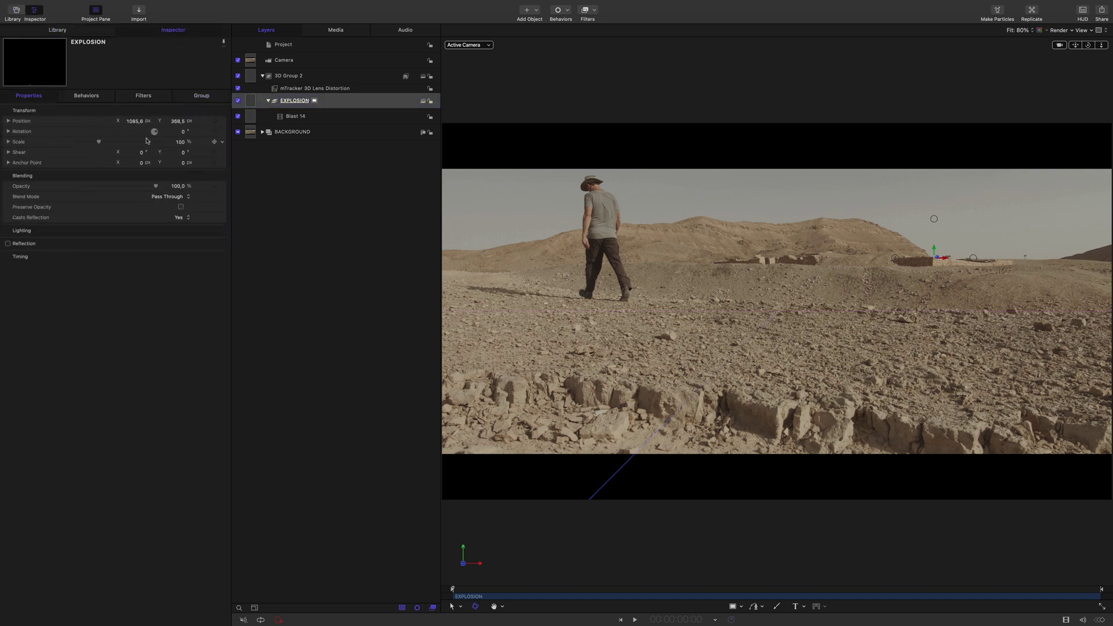
click(8, 121)
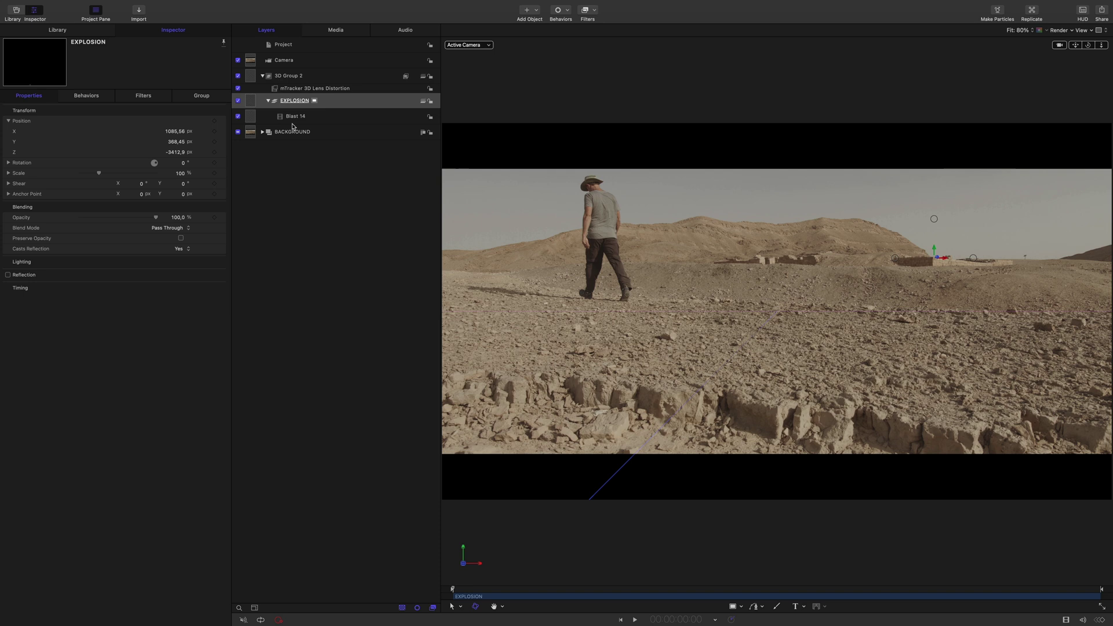
click(334, 119)
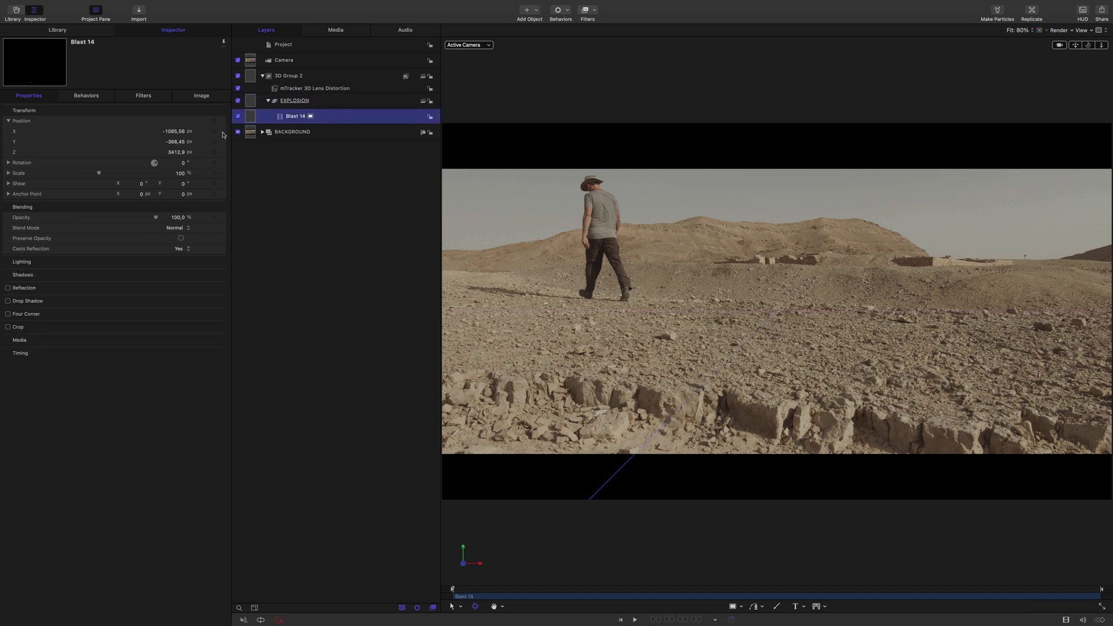
click(174, 131)
text(0)
click(175, 141)
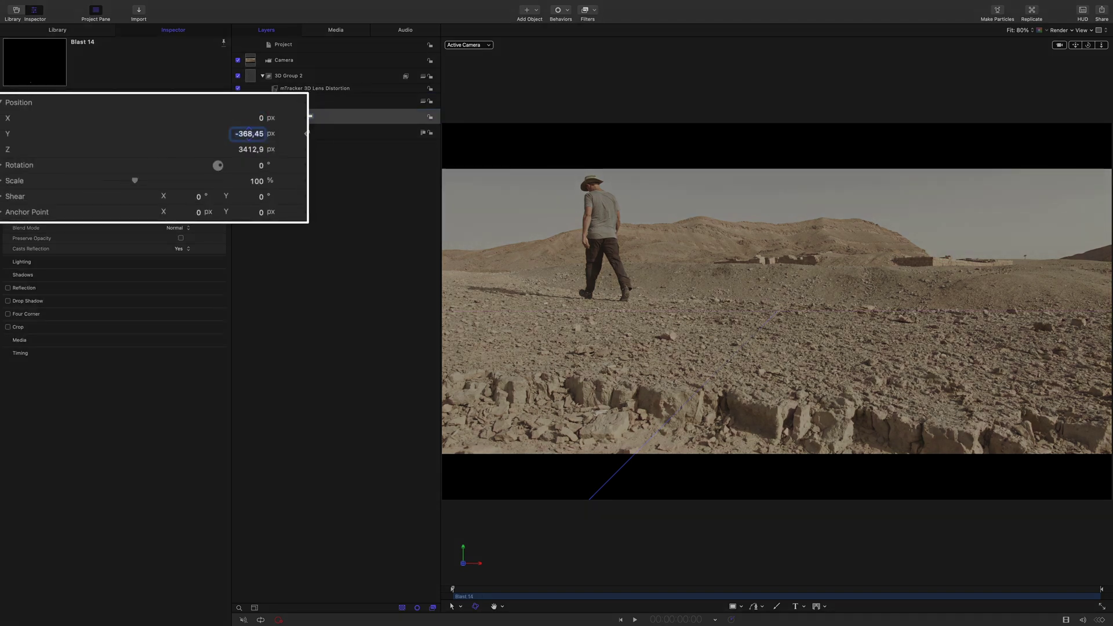
text(0)
key(Tab)
text(0)
key(Return)
Play forward until the blast is visible and set the Blast 14 clip's scale to 30%.
key(space)
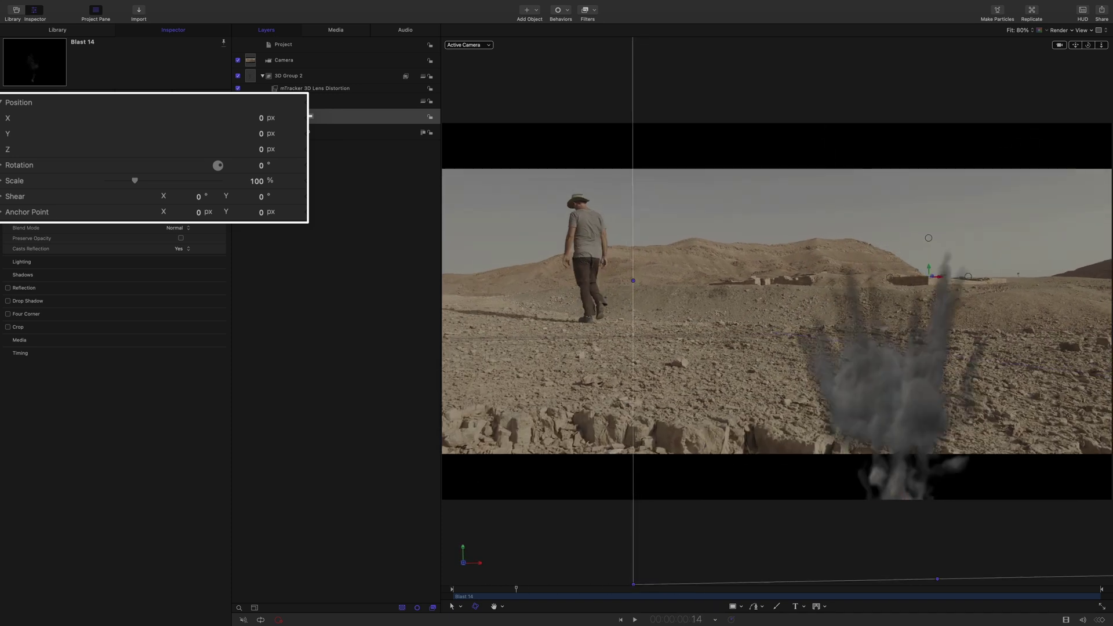
click(256, 181)
text(30)
key(Return)
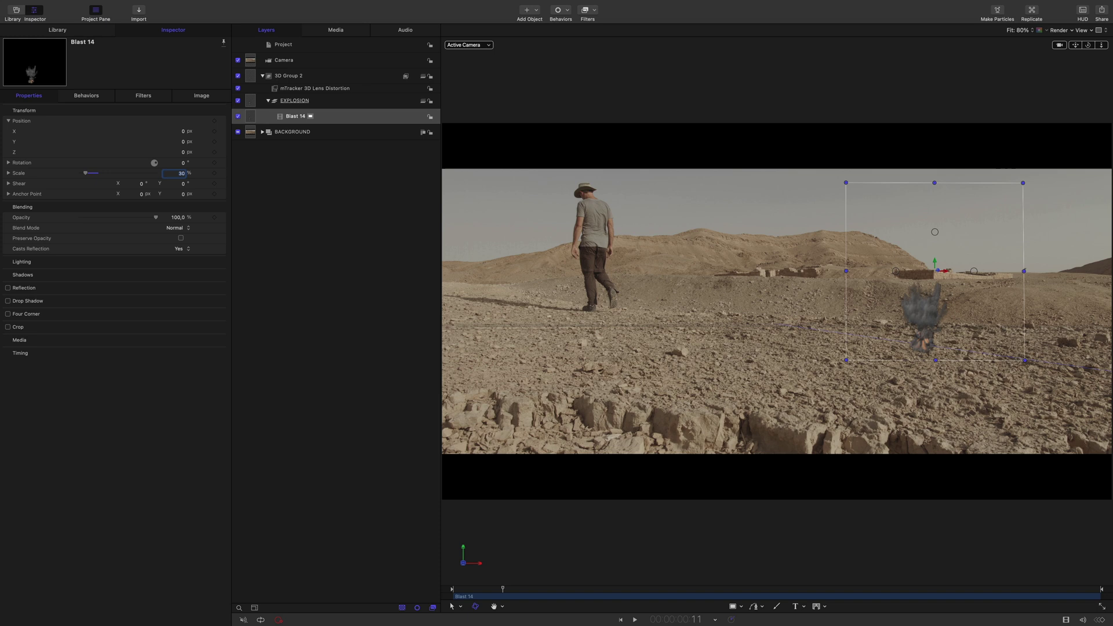
Set the Blast 14 clip's anchor point to about X -289 px and Y -1680 px and its scale to 35%.
click(9, 194)
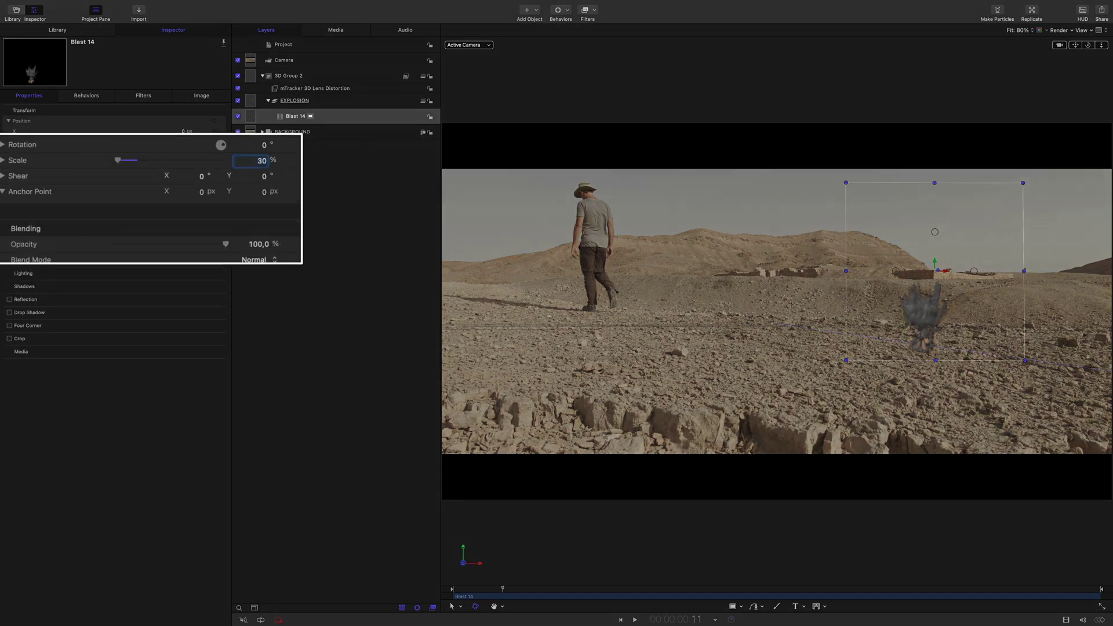
drag(263, 223, 251, 223)
mouse_move(502, 588)
mouse_down()
mouse_move(451, 591)
mouse_move(500, 590)
mouse_up()
drag(181, 204, 162, 205)
drag(498, 590, 543, 590)
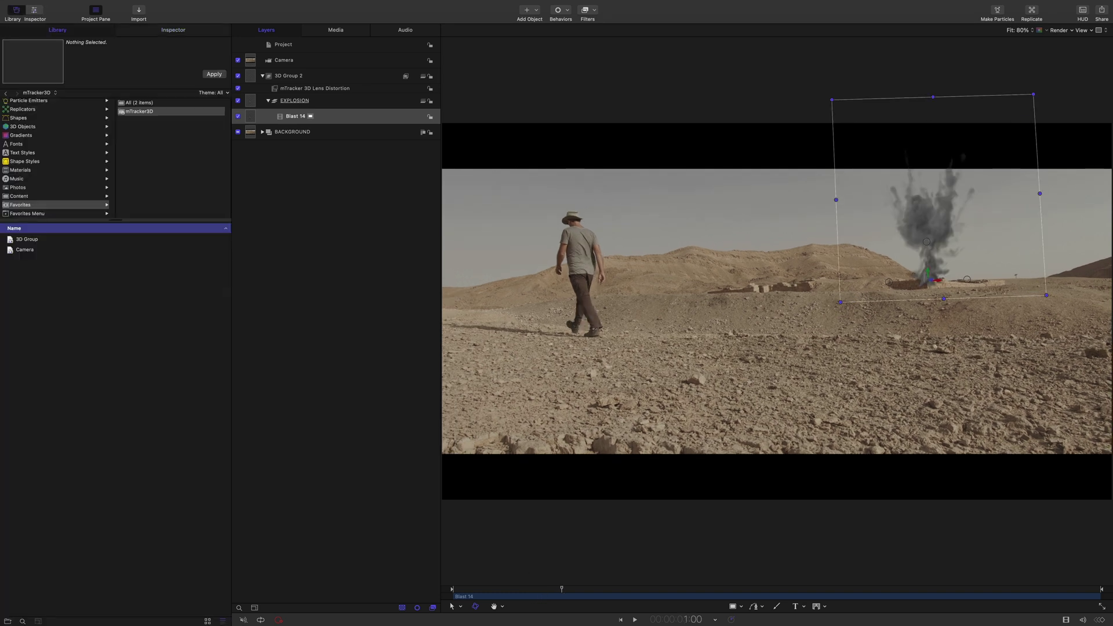
Apply the Levels and Color Balance color filters to the Blast 14 clip and show their parameters.
scroll(55, 157, up, 3)
click(55, 111)
click(132, 137)
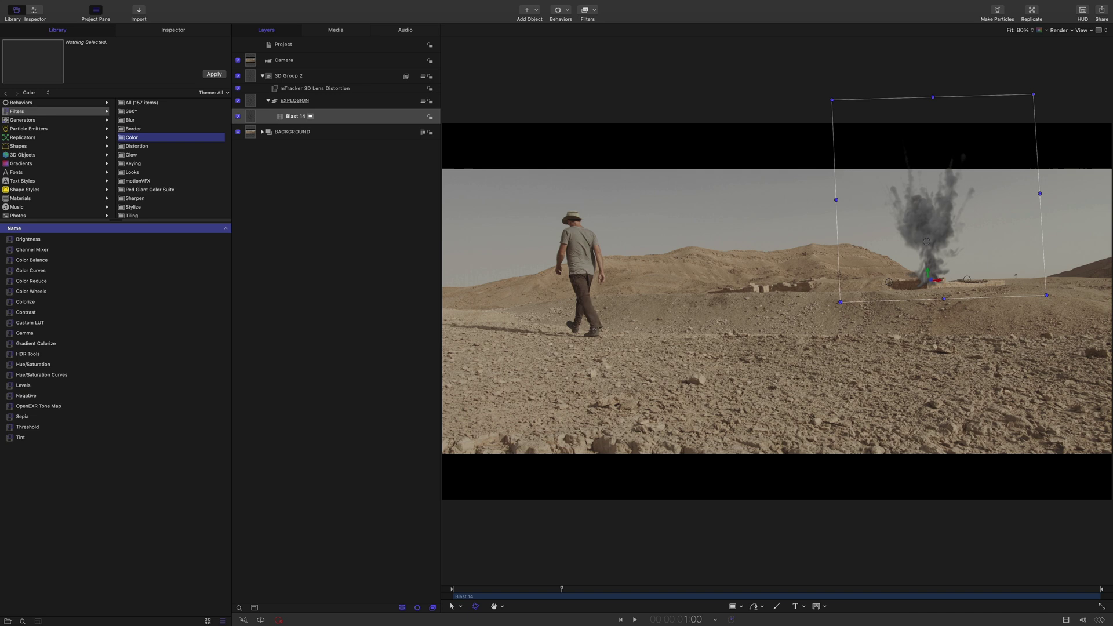
drag(23, 385, 295, 117)
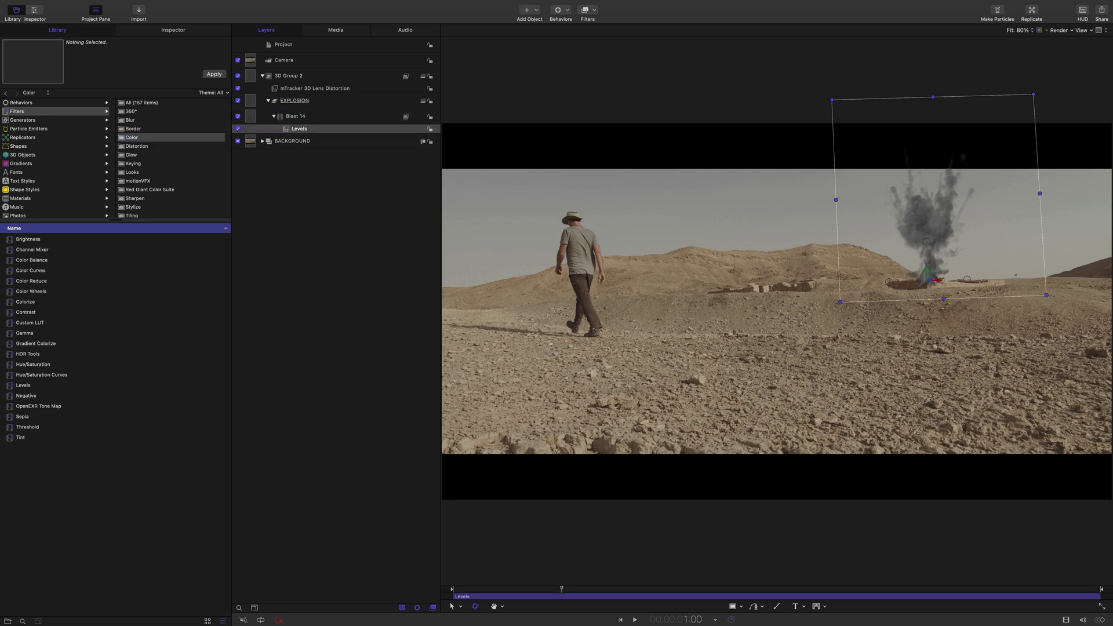
drag(194, 233, 296, 122)
key(super+3)
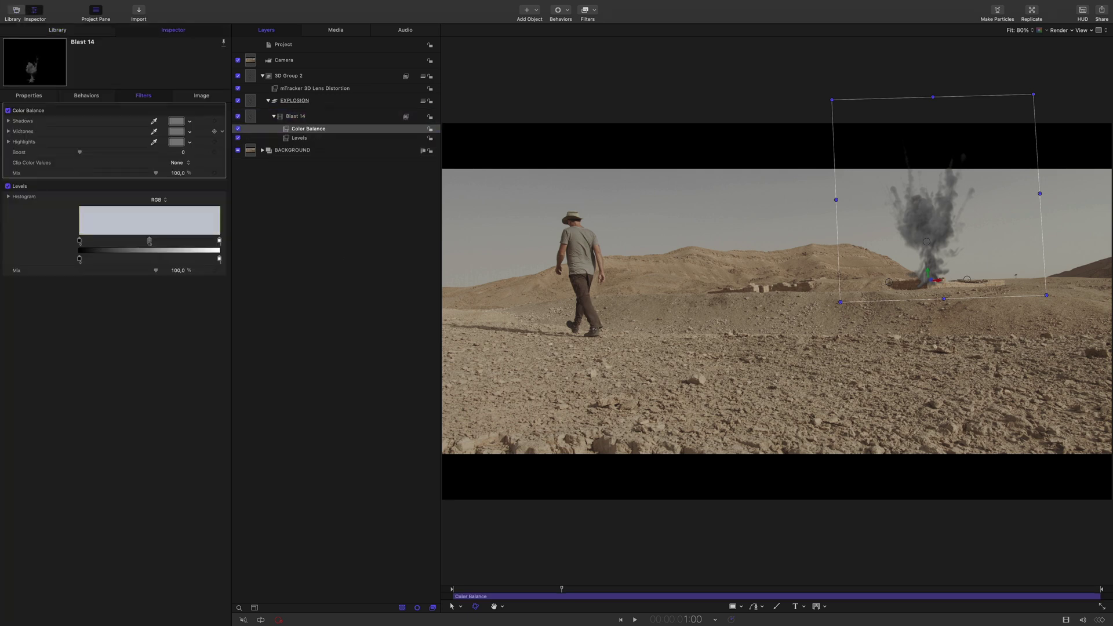
Brighten the Levels filter's RGB midtones on the blast and adjust its Red and Blue channels to warm the smoke.
drag(146, 240, 142, 240)
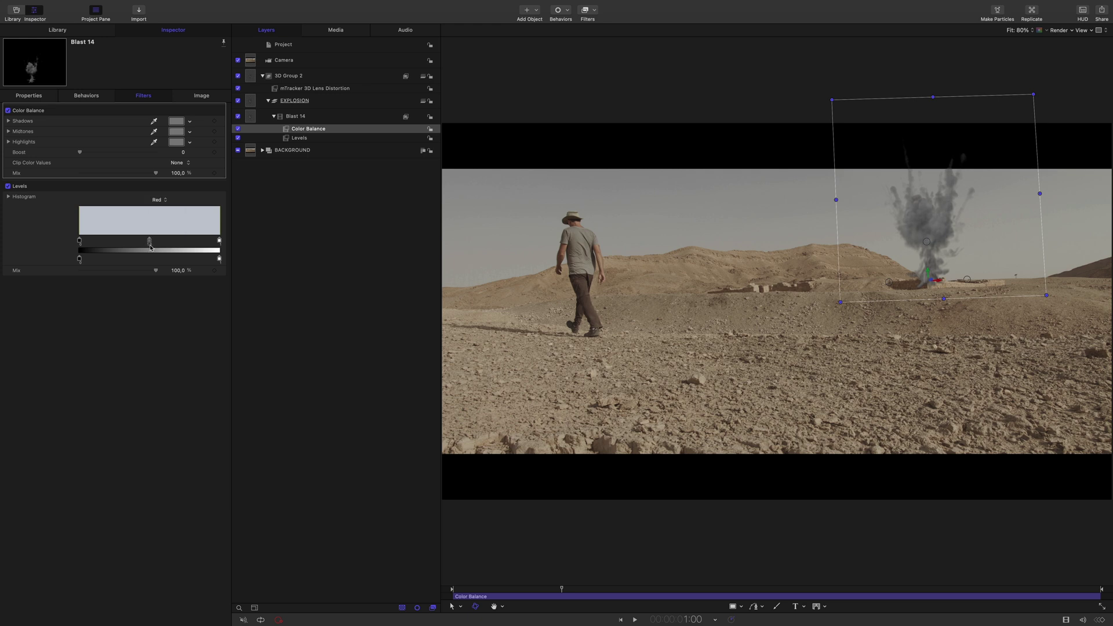
click(158, 199)
click(157, 209)
click(156, 199)
click(157, 210)
Set the Color Balance shadows to Red 0,41, Green 0,37 and Blue 0,35.
click(176, 121)
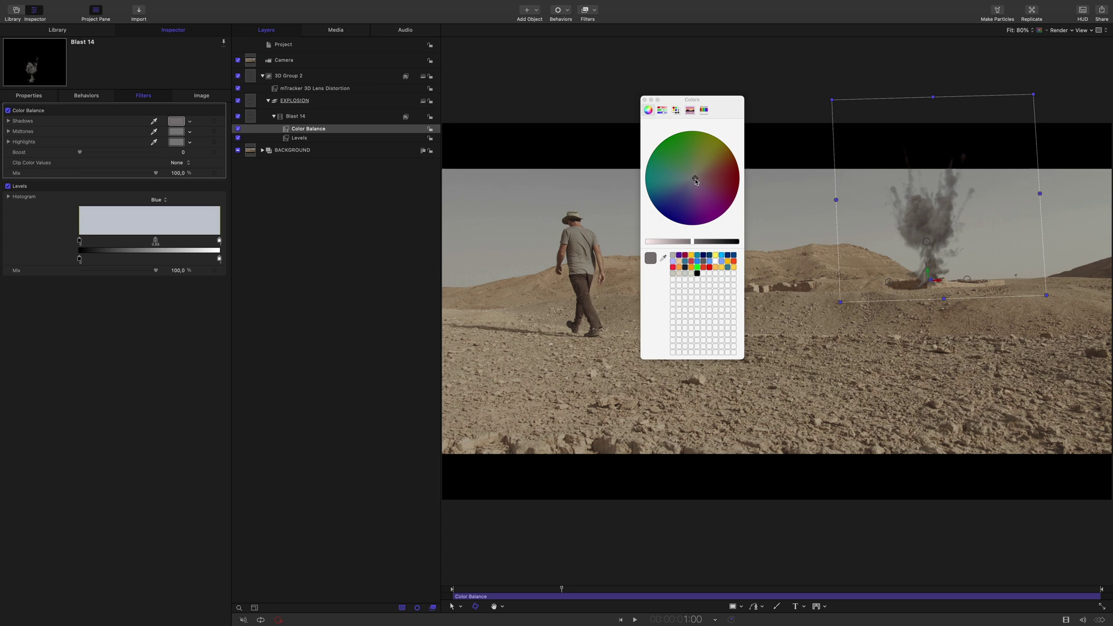
click(644, 100)
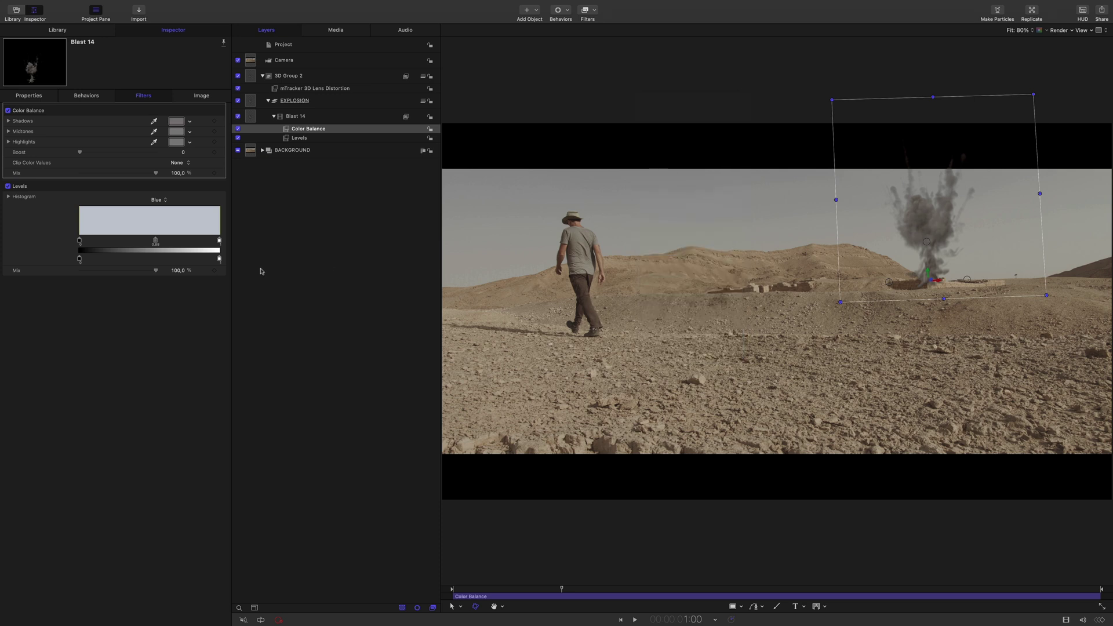
click(8, 120)
text(0,41)
key(Tab)
text(0,37)
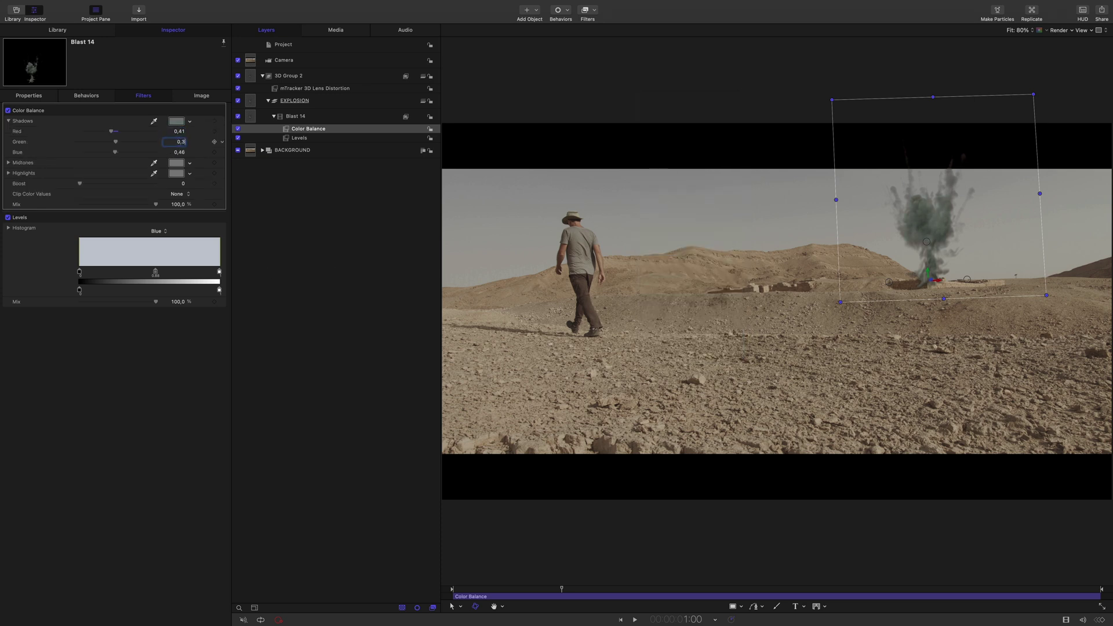
key(Tab)
text(0)
Shift the Blast 14 clip in time so that it starts at 1:17.
drag(561, 588, 670, 588)
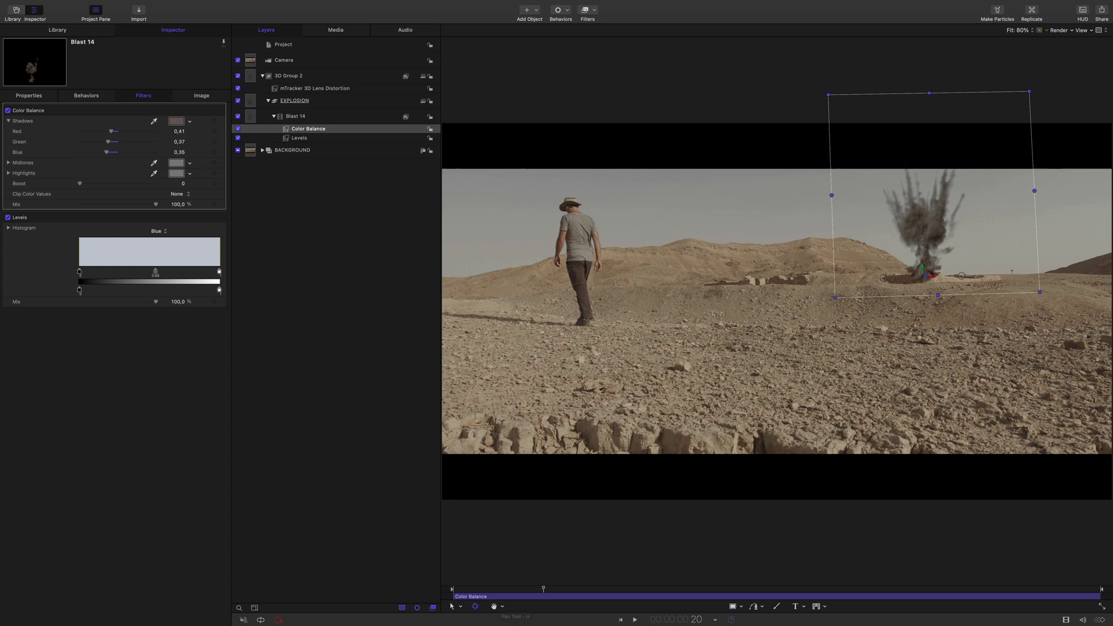
click(296, 115)
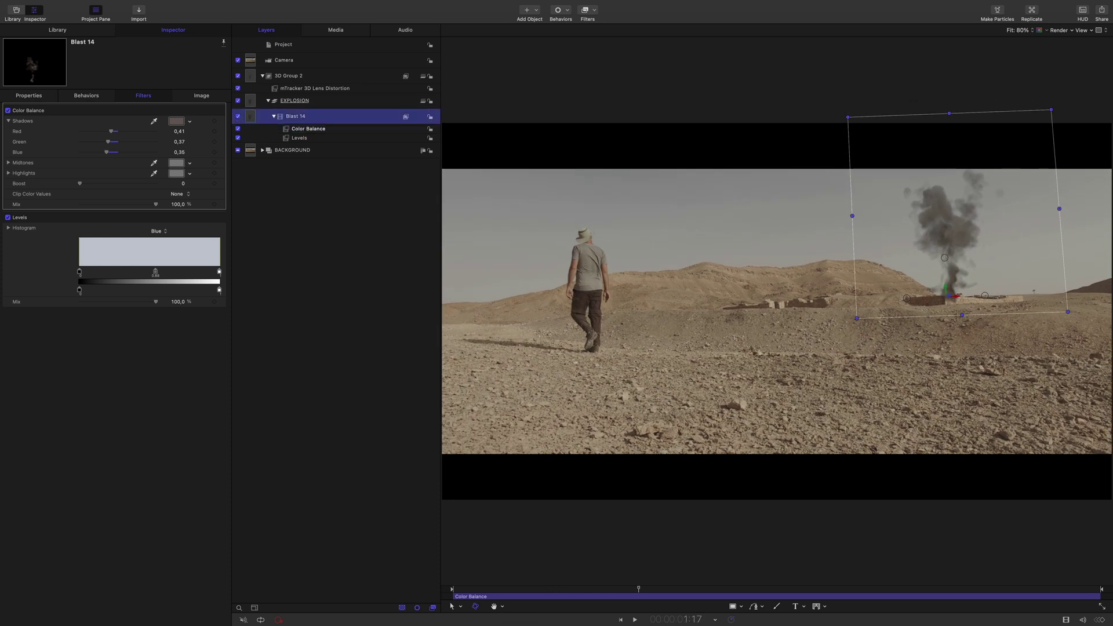
key(F1)
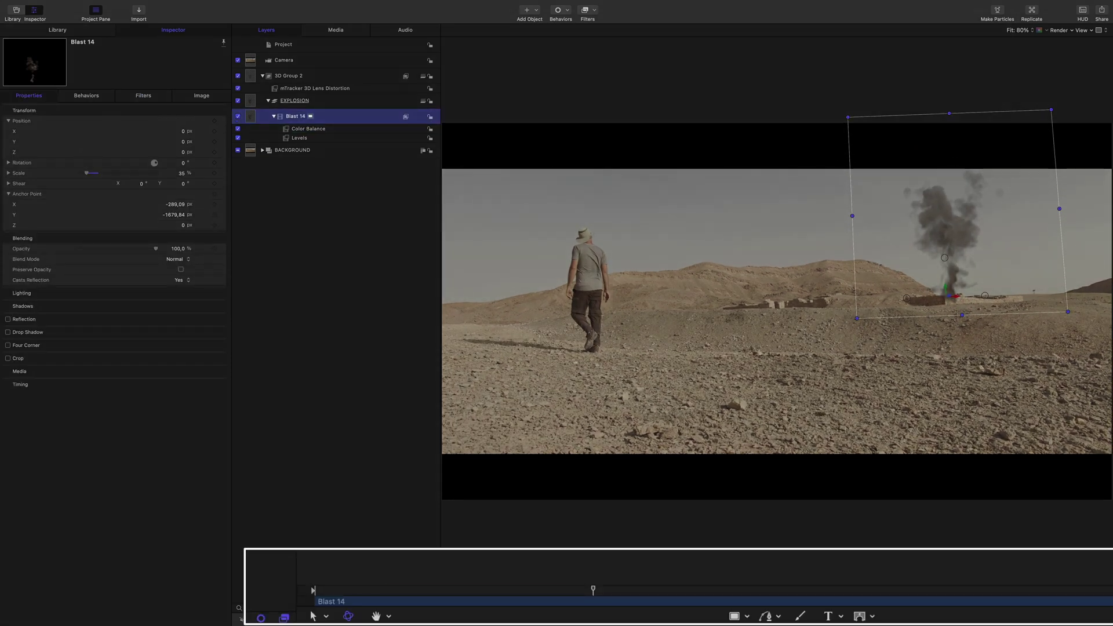
drag(481, 601, 755, 597)
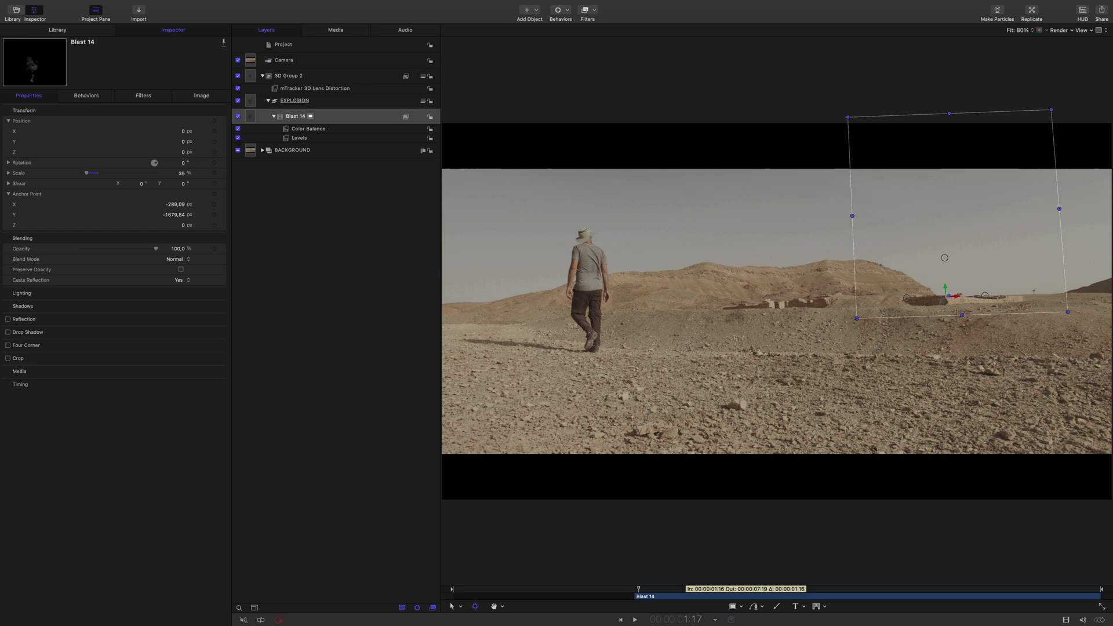
Draw a closed Bezier shape over the ruined stone wall in front of the blast, following the wall's upper edge.
key(b)
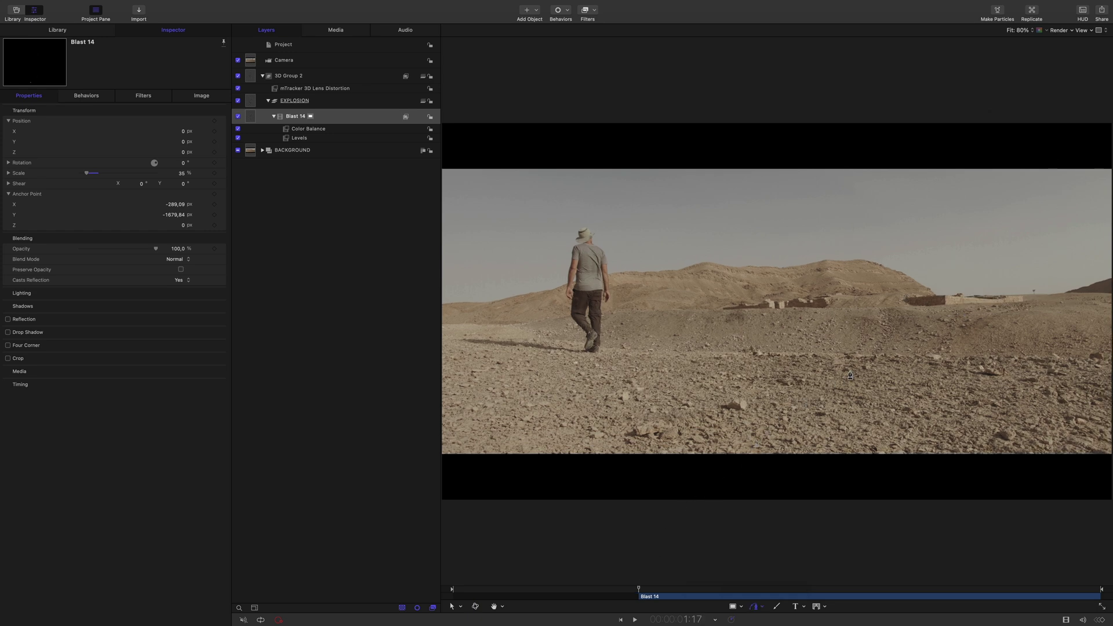
key(super+equal)
key(super+equal)
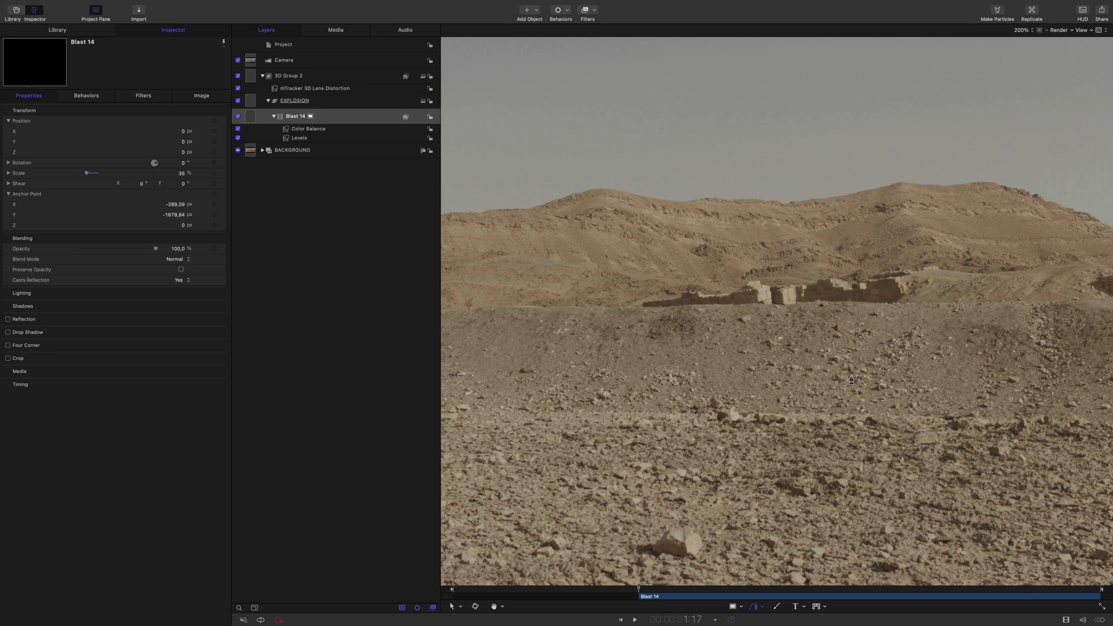
scroll(850, 380, right, 10)
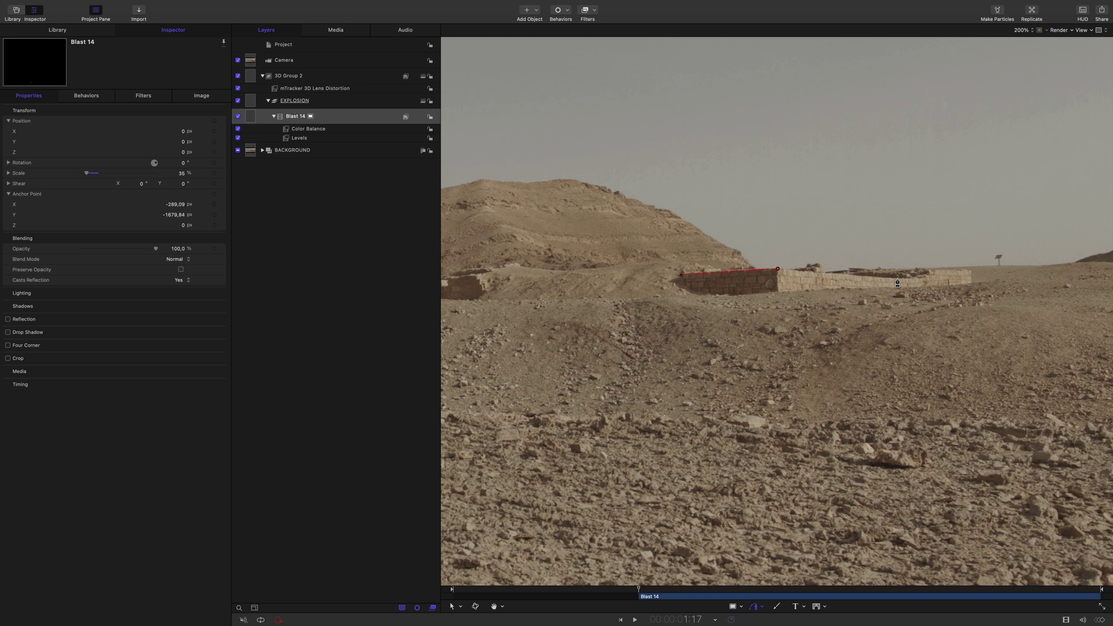
click(684, 336)
click(681, 275)
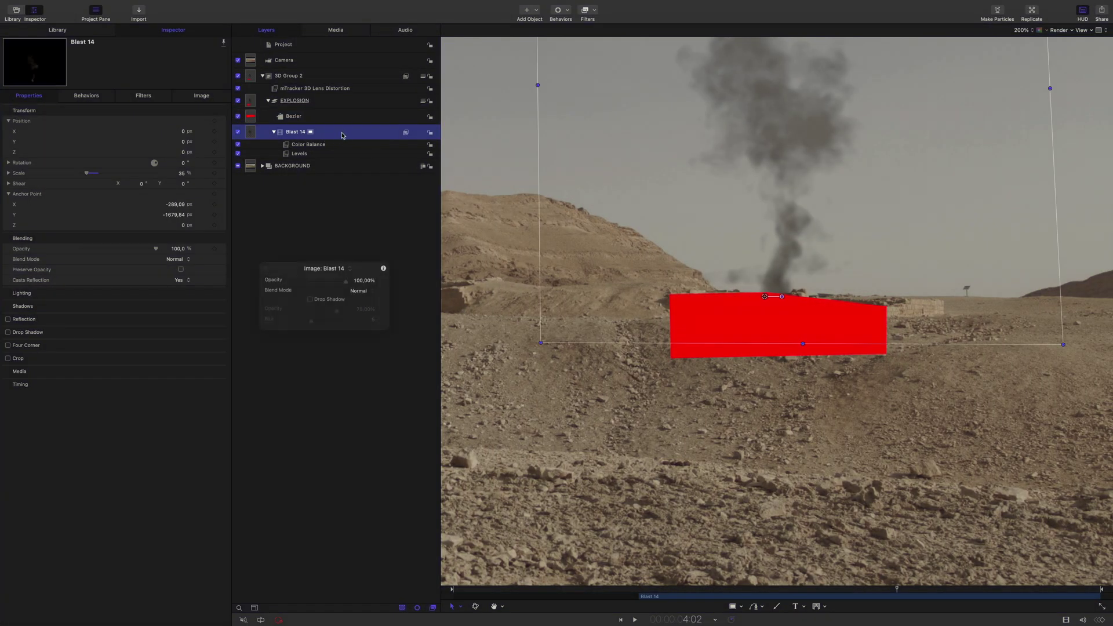
Add an image mask to Blast 14 with the Bezier shape as source and change its blend mode to hide the blast inside the shape.
right_click(343, 135)
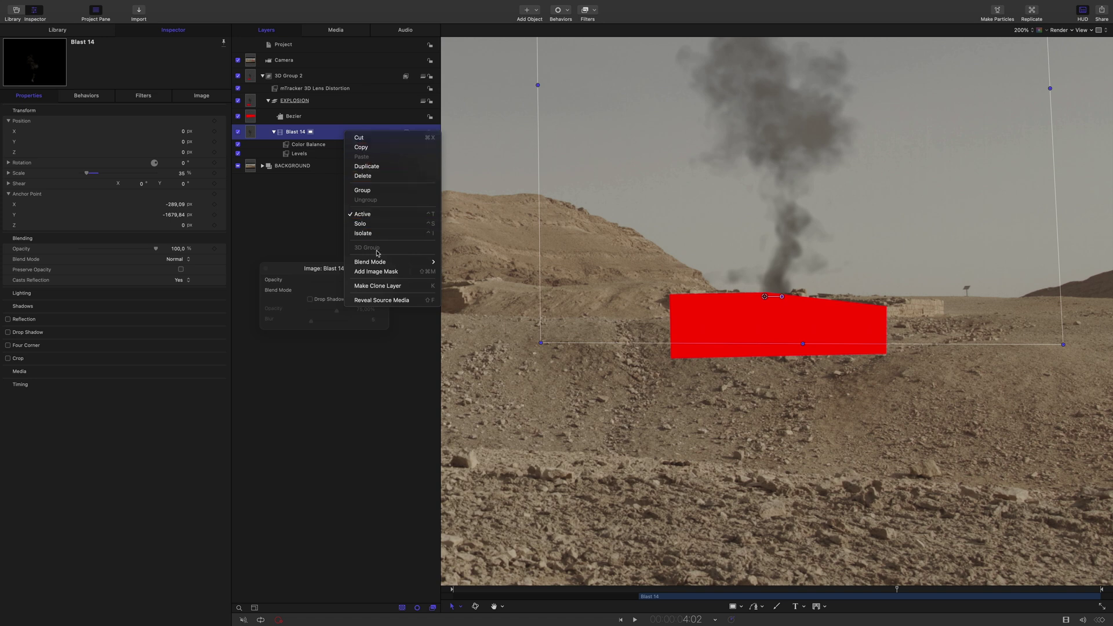
click(376, 273)
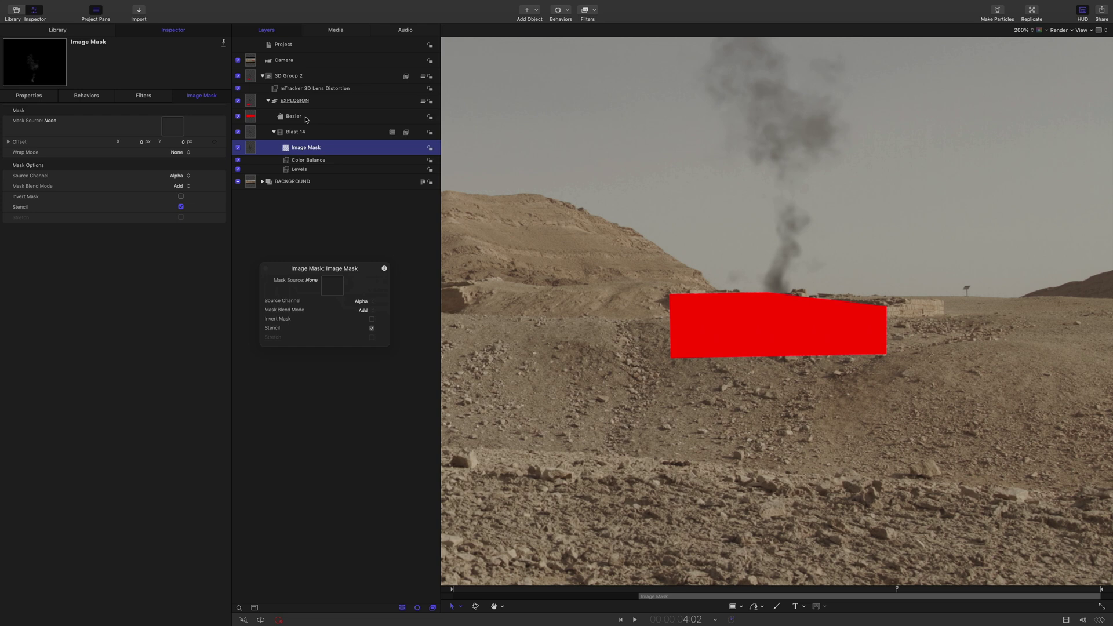
drag(292, 118, 178, 128)
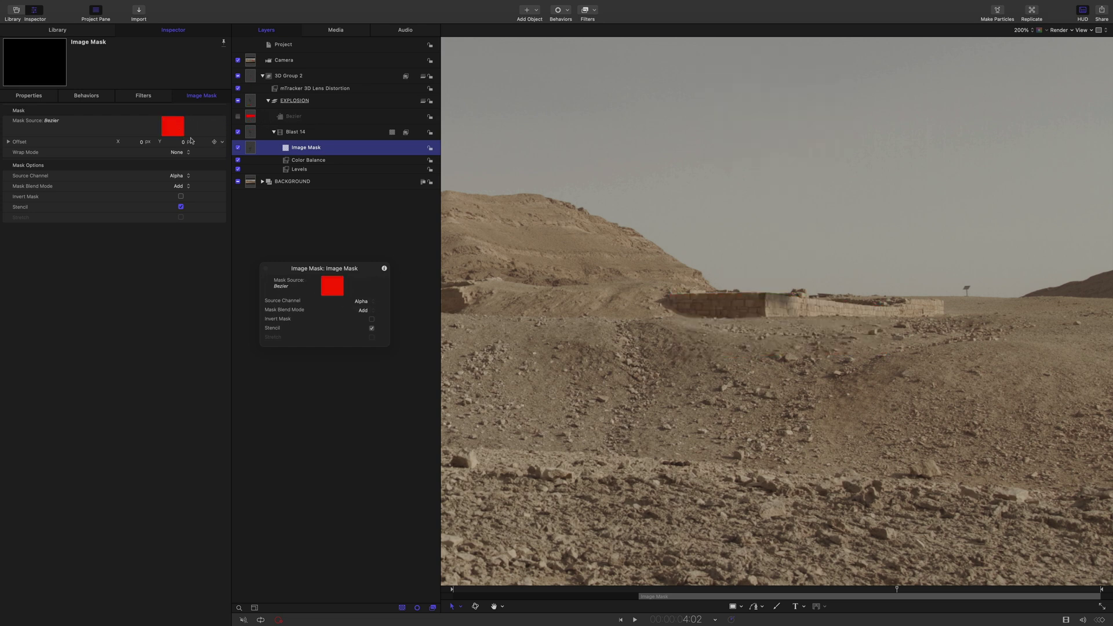
drag(754, 589, 695, 572)
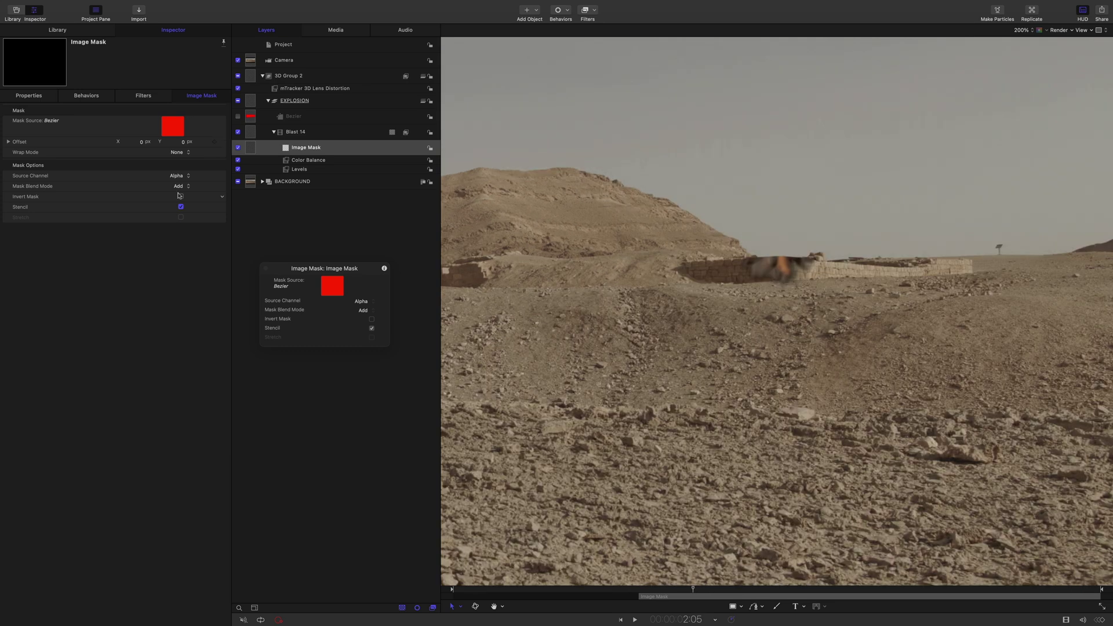
click(179, 187)
click(189, 197)
Set the Bezier shape's feather to 1 and fit the whole frame in the view.
click(294, 116)
drag(692, 590, 813, 569)
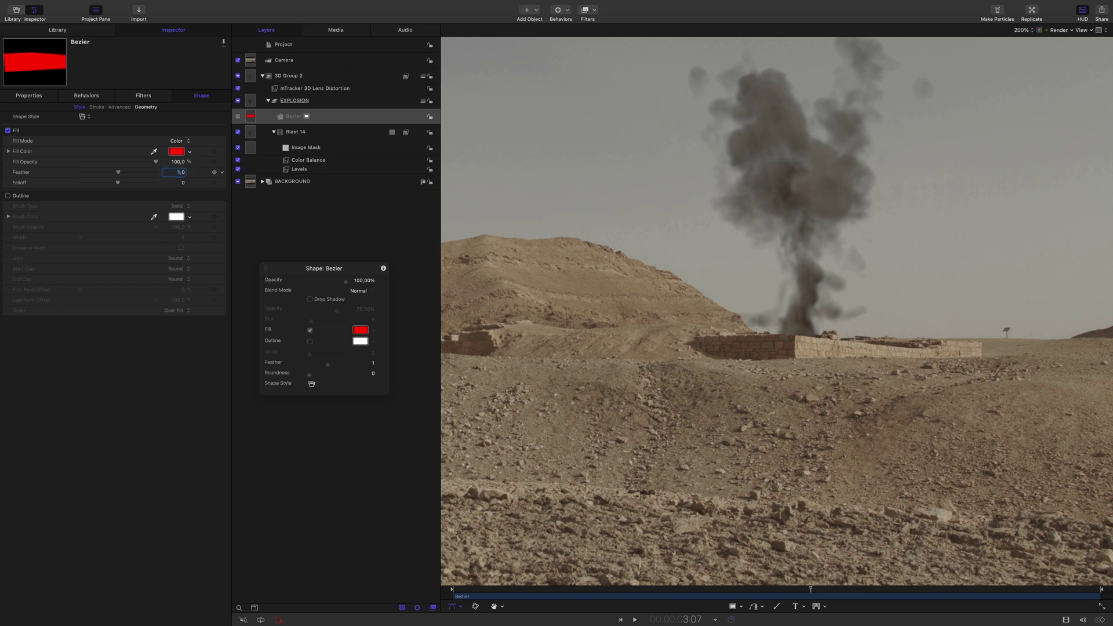
click(1023, 30)
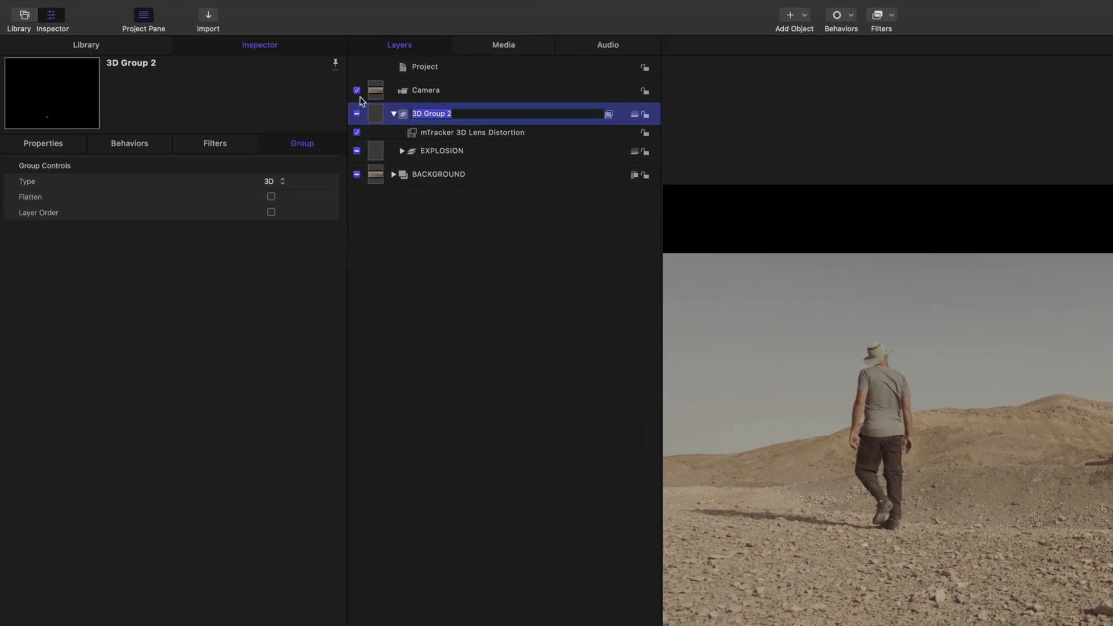
Rename 3D Group 2 as BLAST and collapse it.
text(BLAST)
key(Return)
click(394, 114)
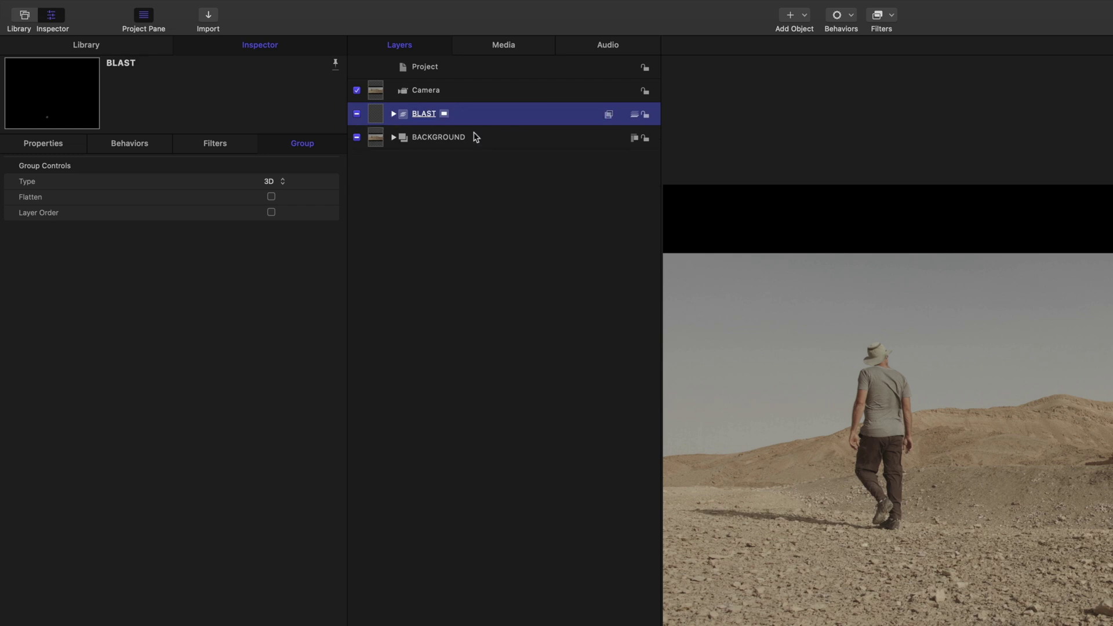
Create a new group above BLAST and name it HELICOPTER.
click(455, 262)
right_click(454, 258)
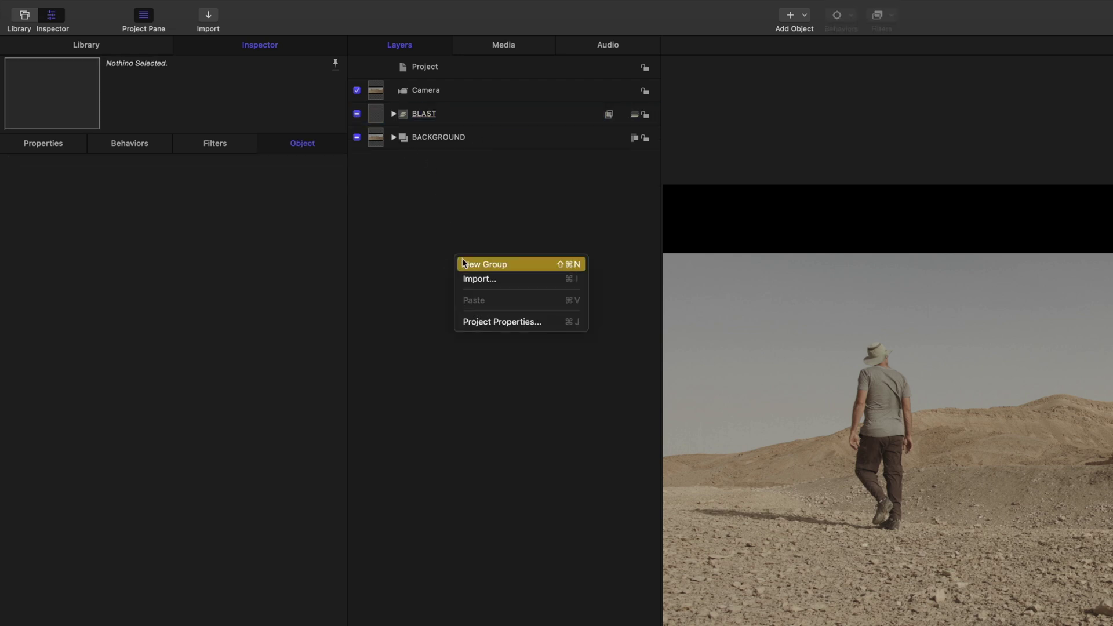
click(472, 266)
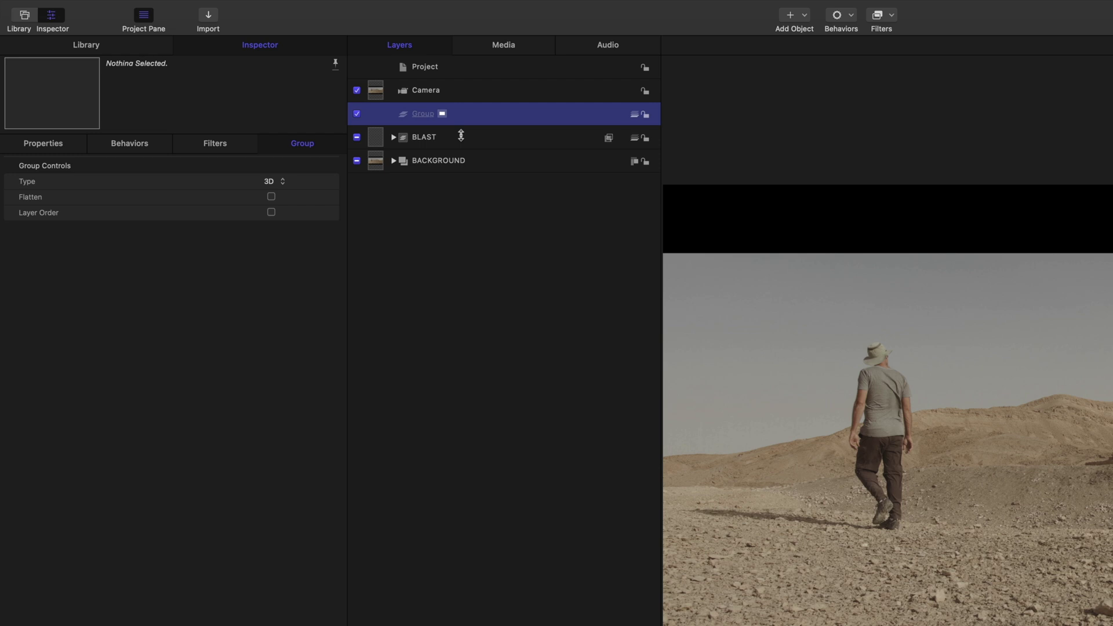
double_click(423, 115)
text(HELICOPTER)
key(Return)
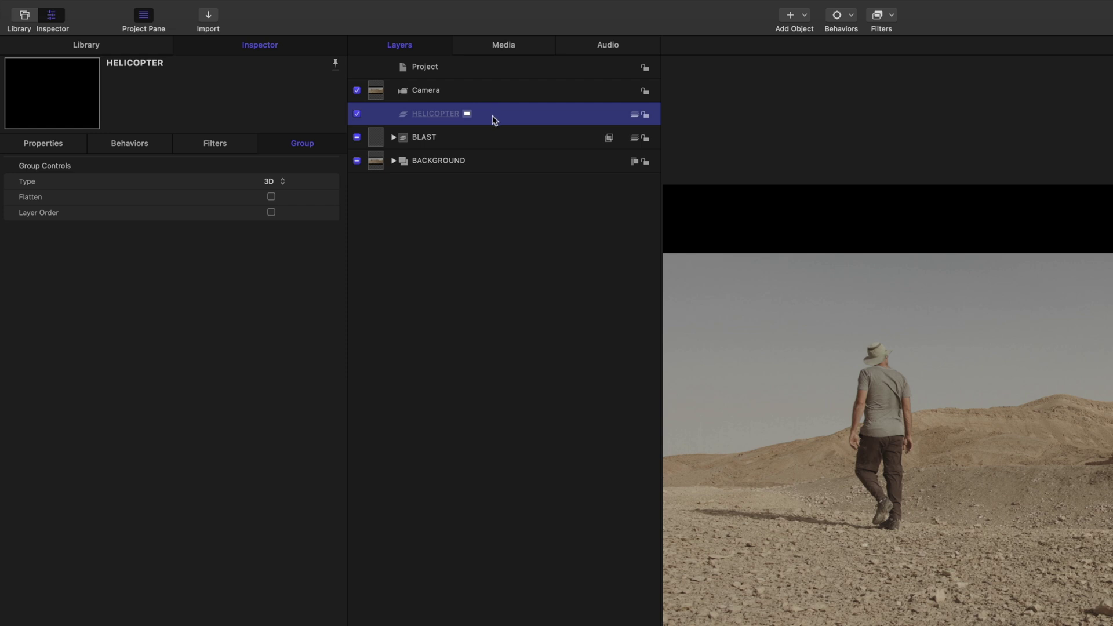
Switch the HELICOPTER group's type from 3D to 2D.
click(270, 183)
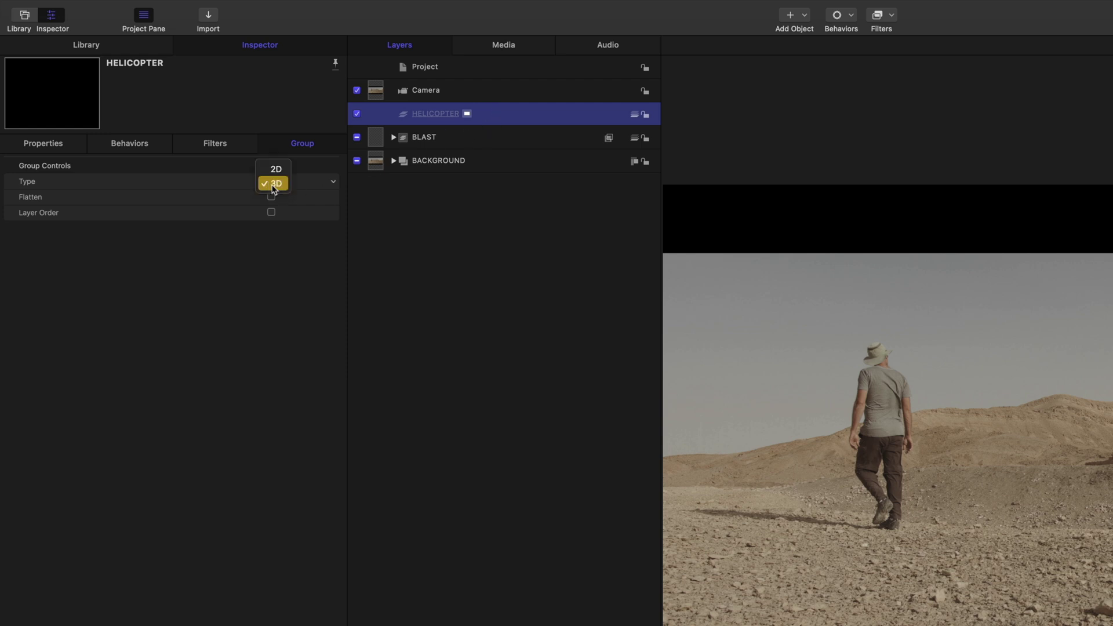
click(277, 169)
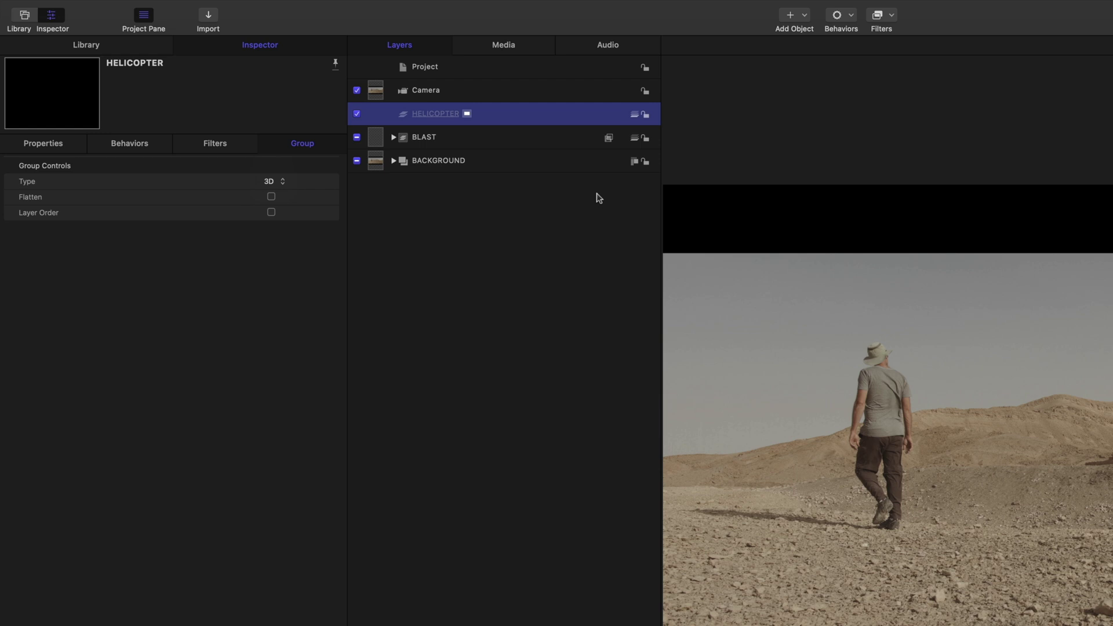
click(635, 115)
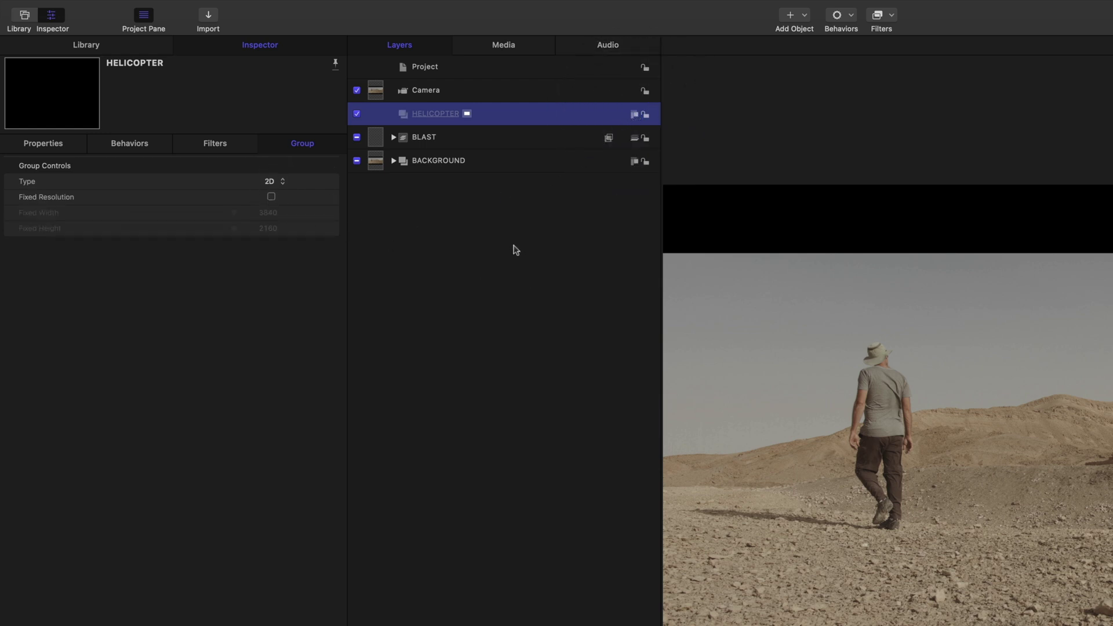
Add the motionVFX mO2 generator to the HELICOPTER group.
click(93, 49)
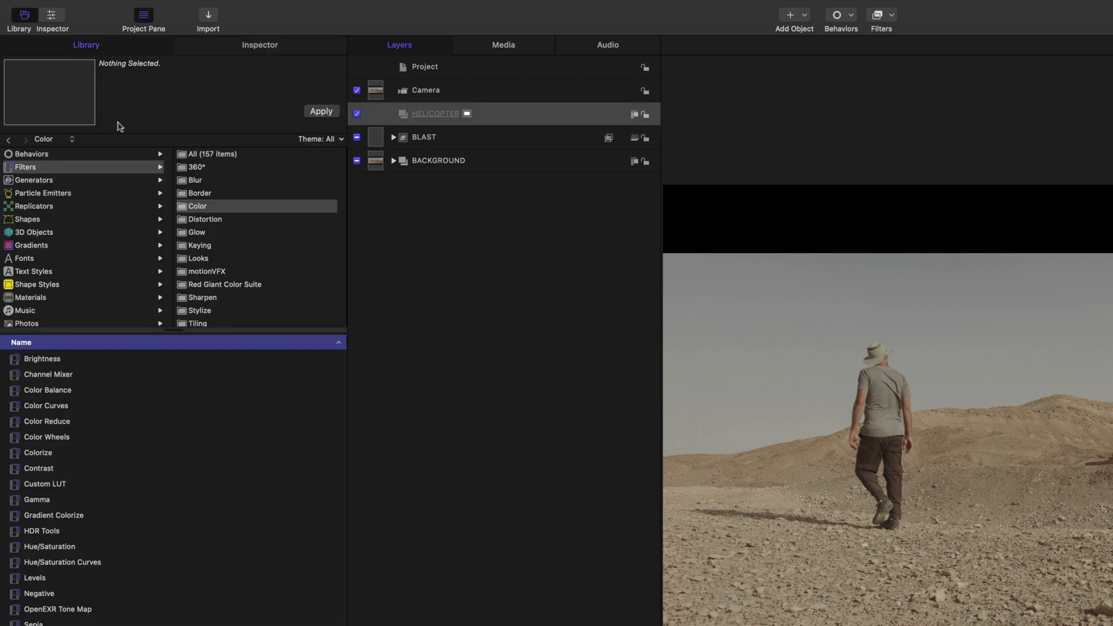
click(63, 181)
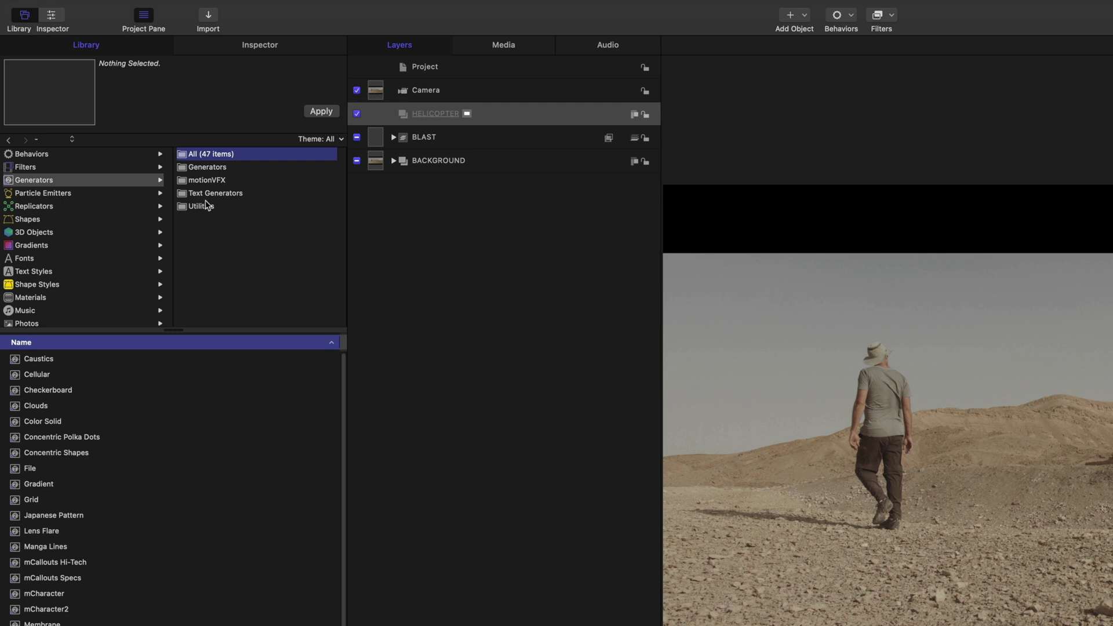
click(213, 180)
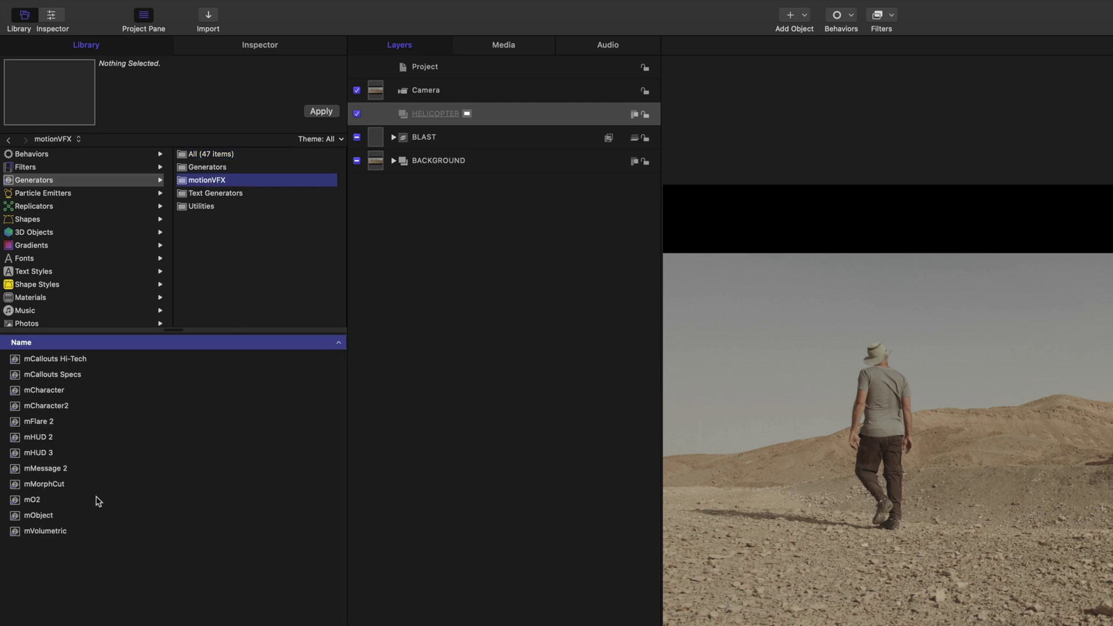
click(33, 502)
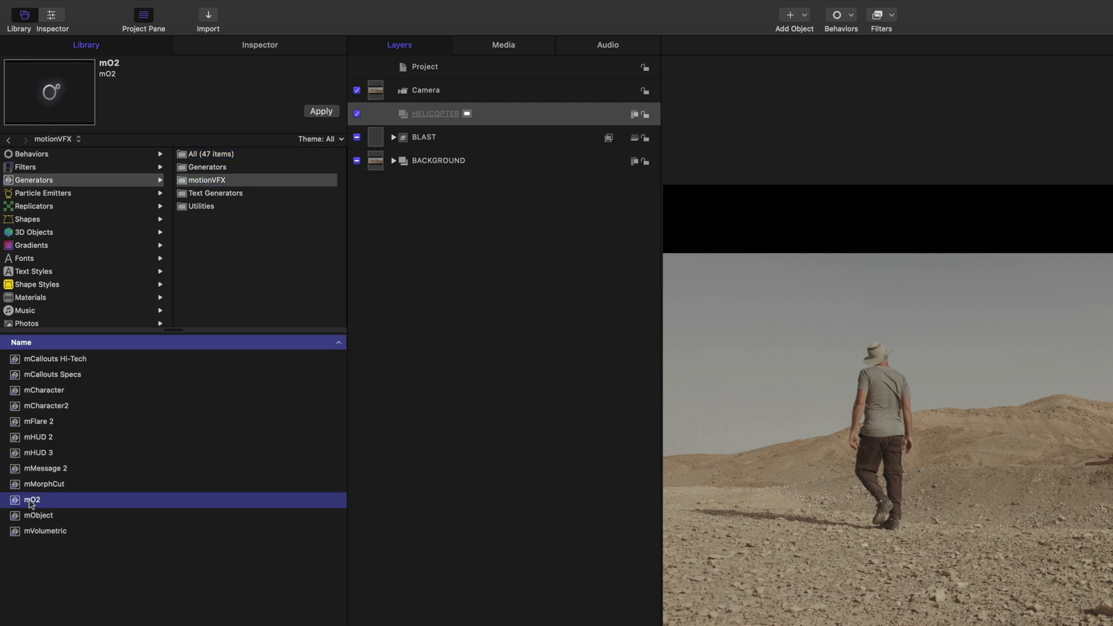
drag(31, 503, 522, 113)
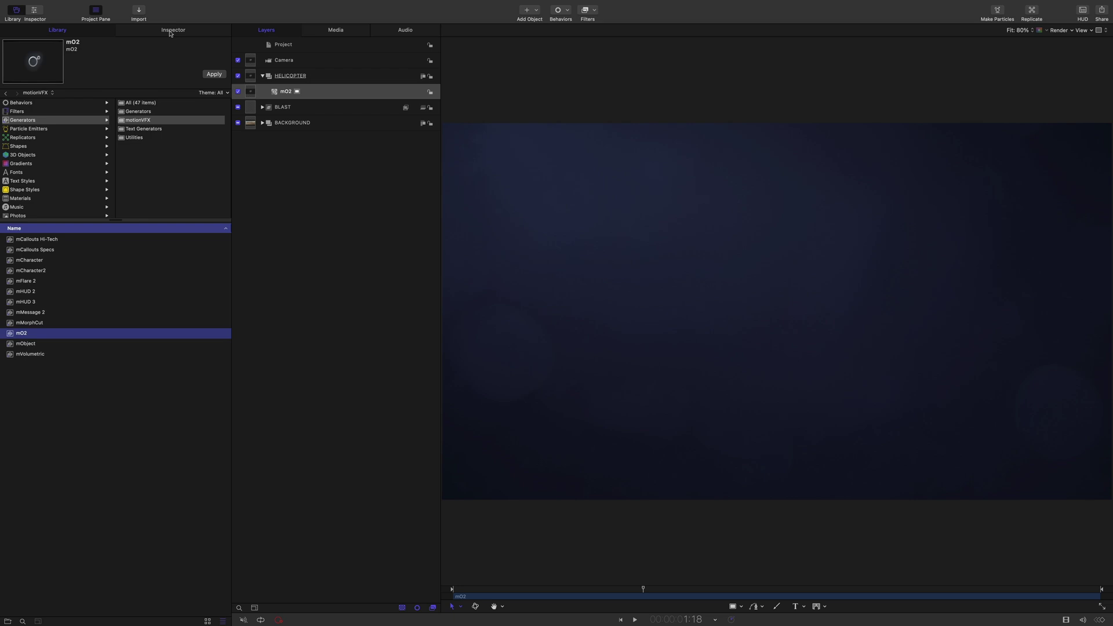
Add the Helicopter model from the Miscellaneous Models category to the mO2 scene.
key(super+3)
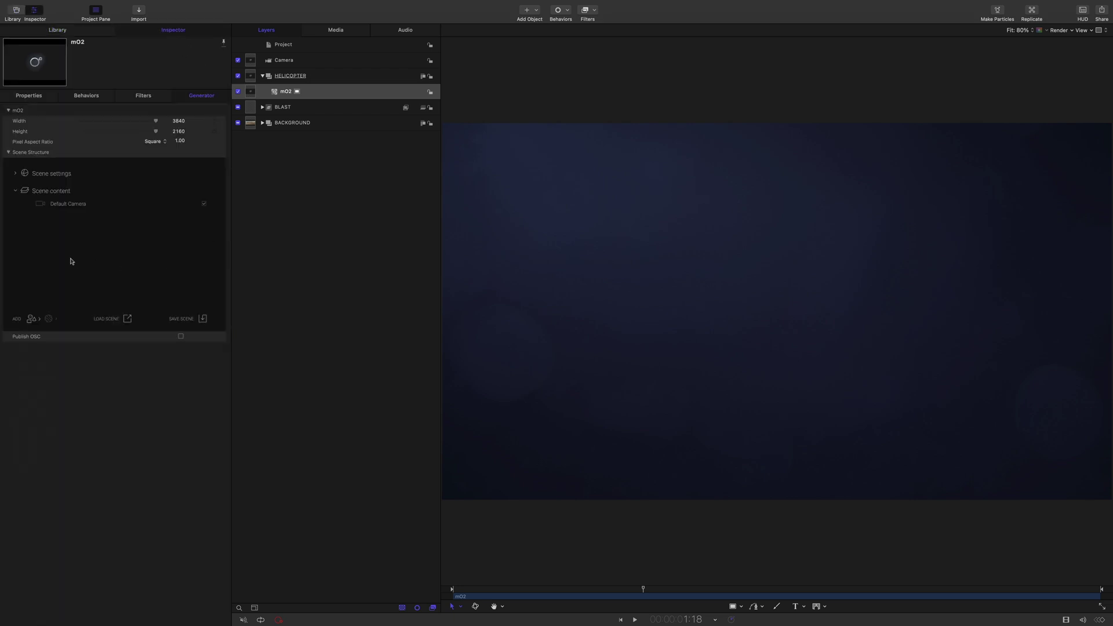
click(40, 320)
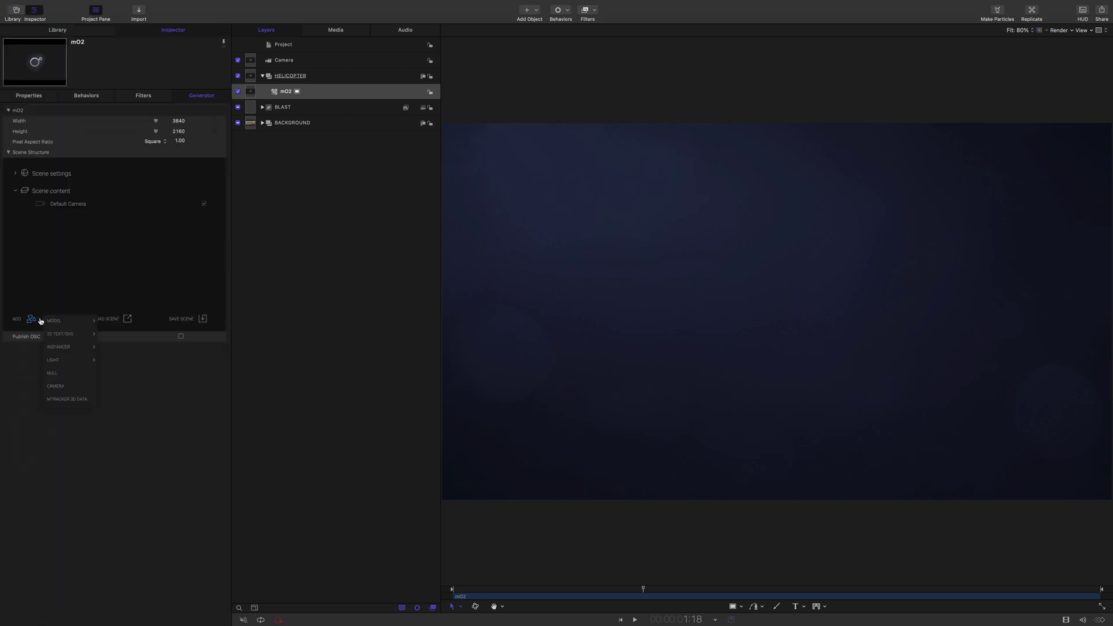
mouse_move(52, 321)
mouse_move(116, 347)
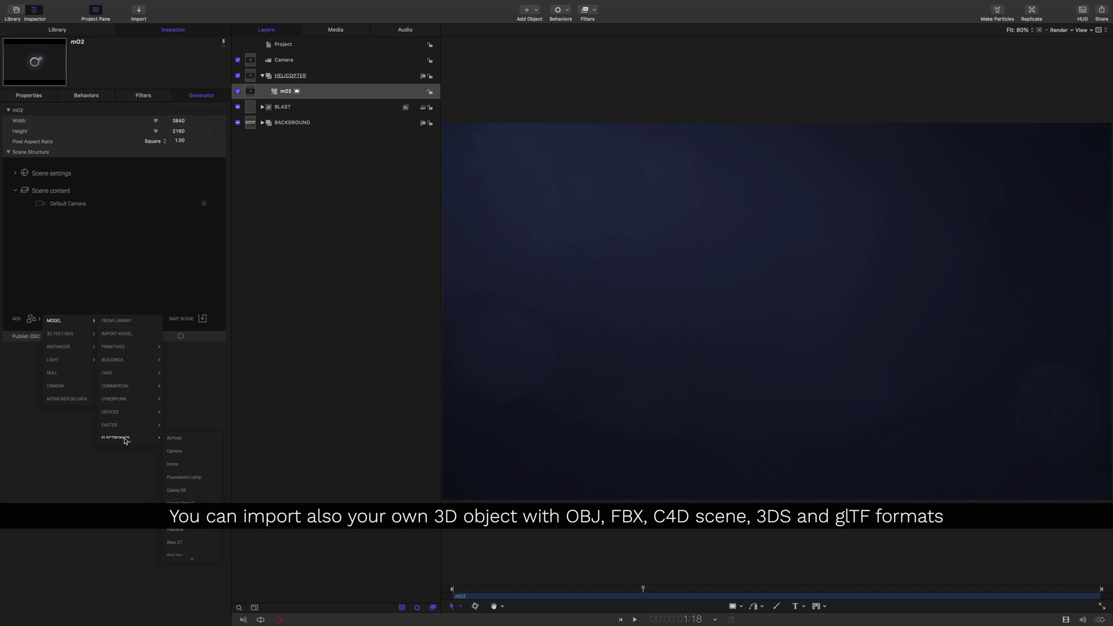
mouse_move(125, 442)
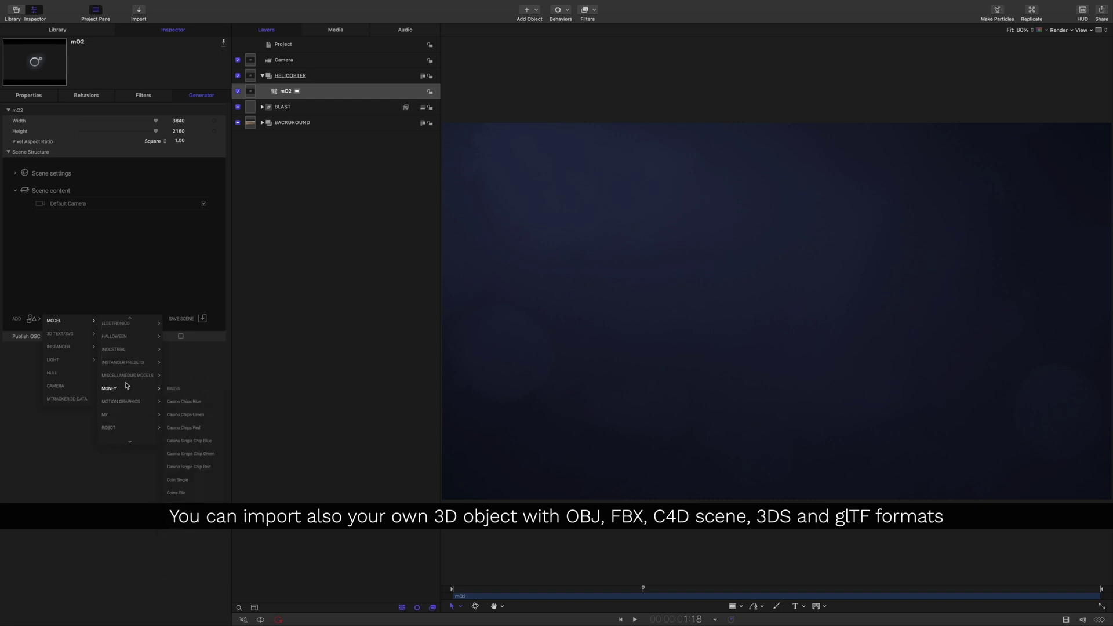
mouse_move(108, 378)
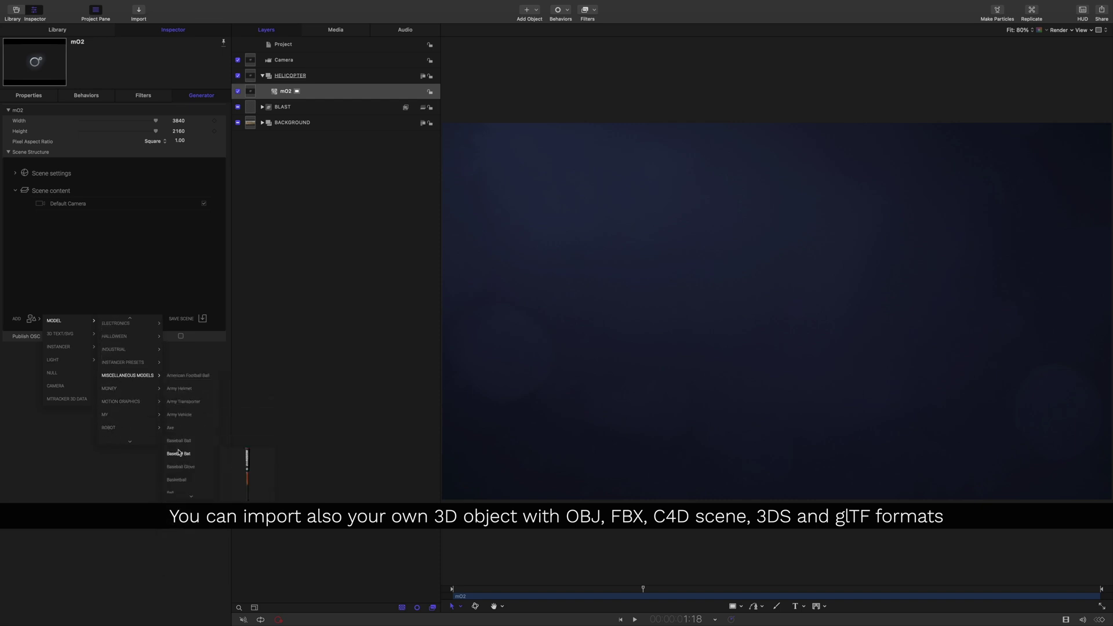
mouse_move(181, 497)
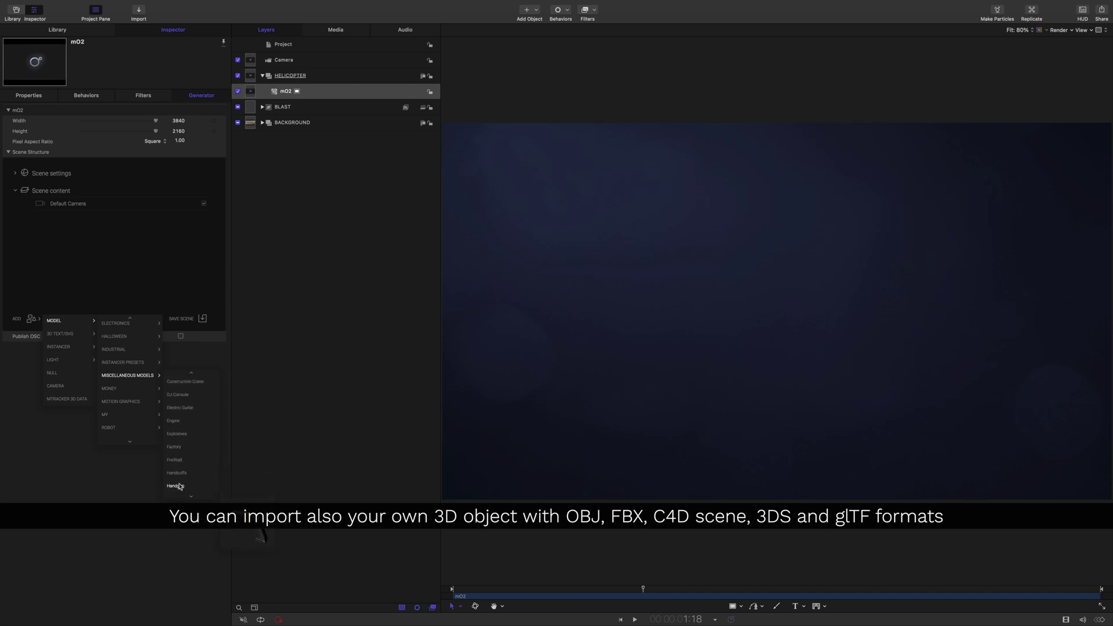
click(177, 443)
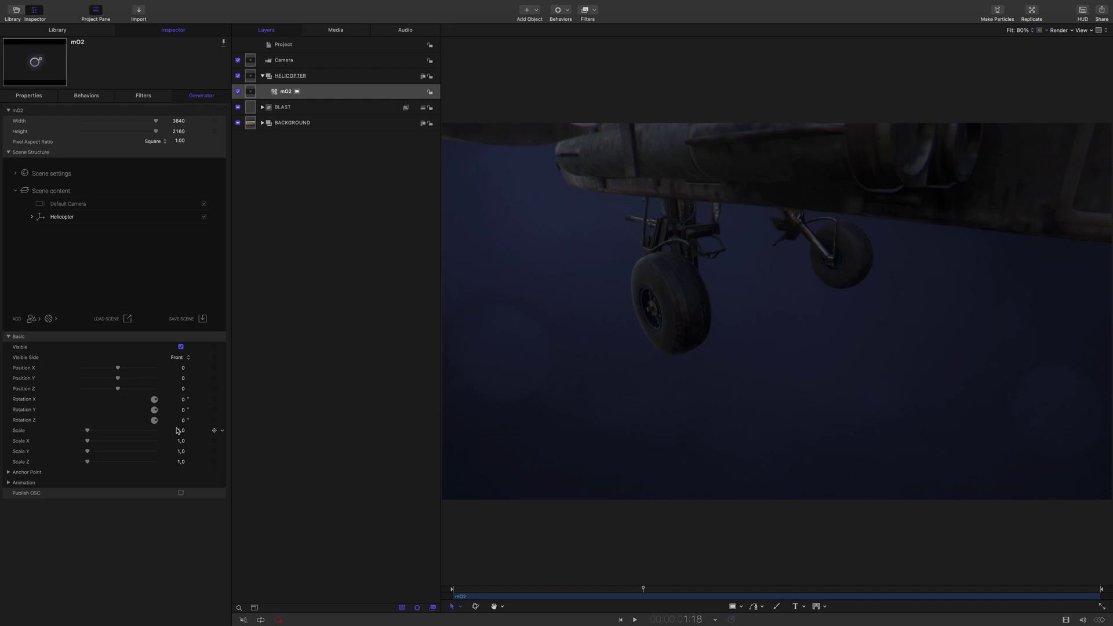
Set the helicopter's scale to 0,3 and rotate it about the Y axis to about -149,5°.
click(178, 431)
text(0,3)
key(Return)
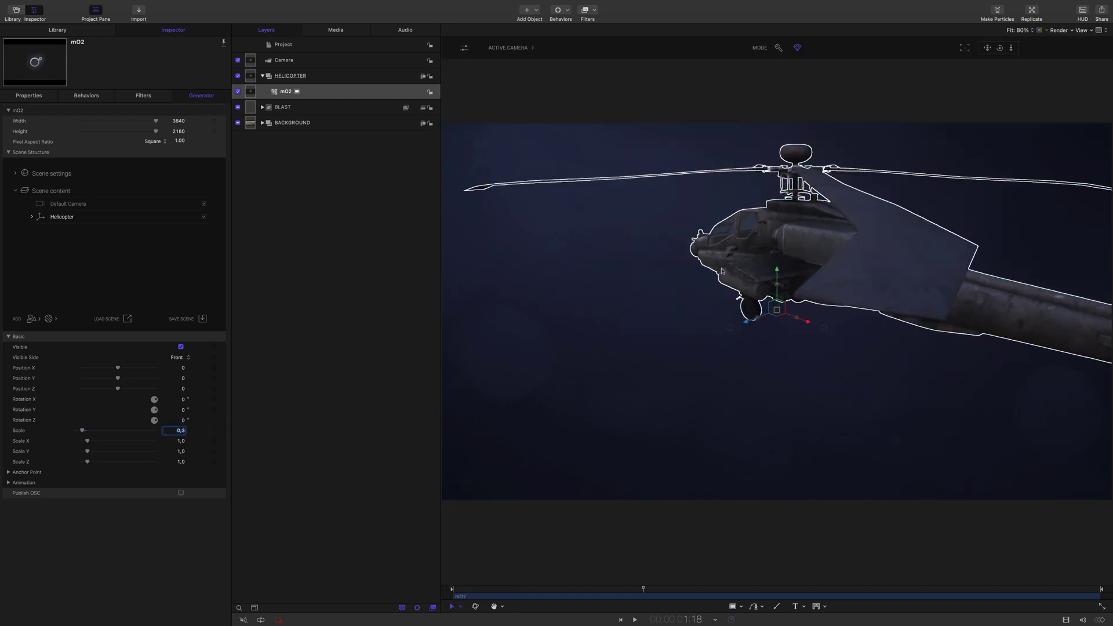
drag(730, 328, 741, 448)
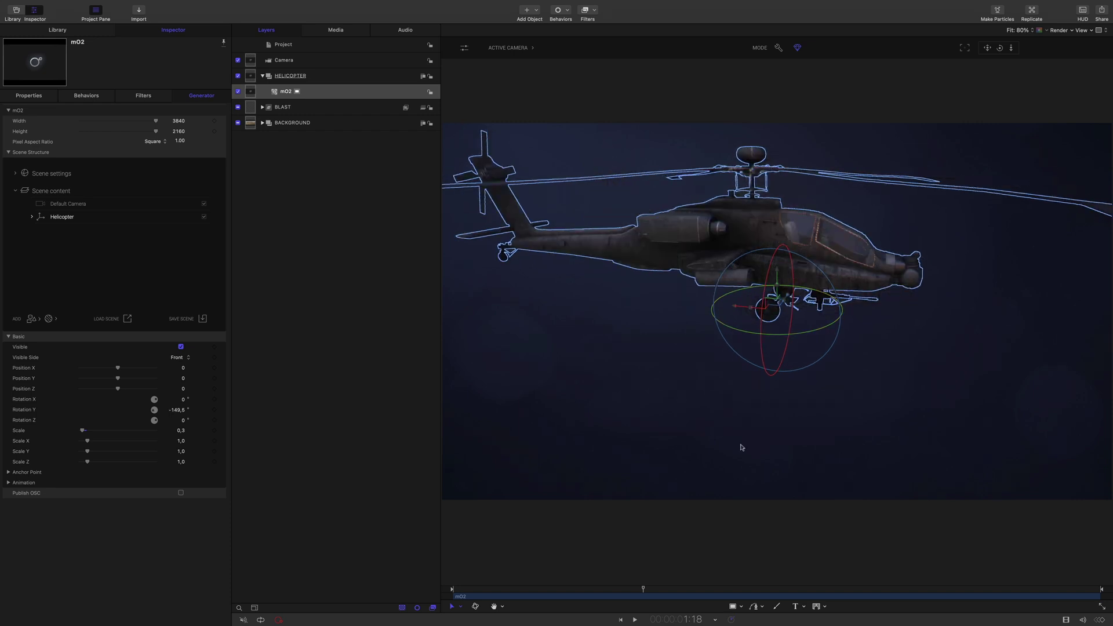
Reduce the mO2 camera effects aberration, dirt amount, vignette and distortion to 0.
click(464, 47)
drag(532, 393, 464, 397)
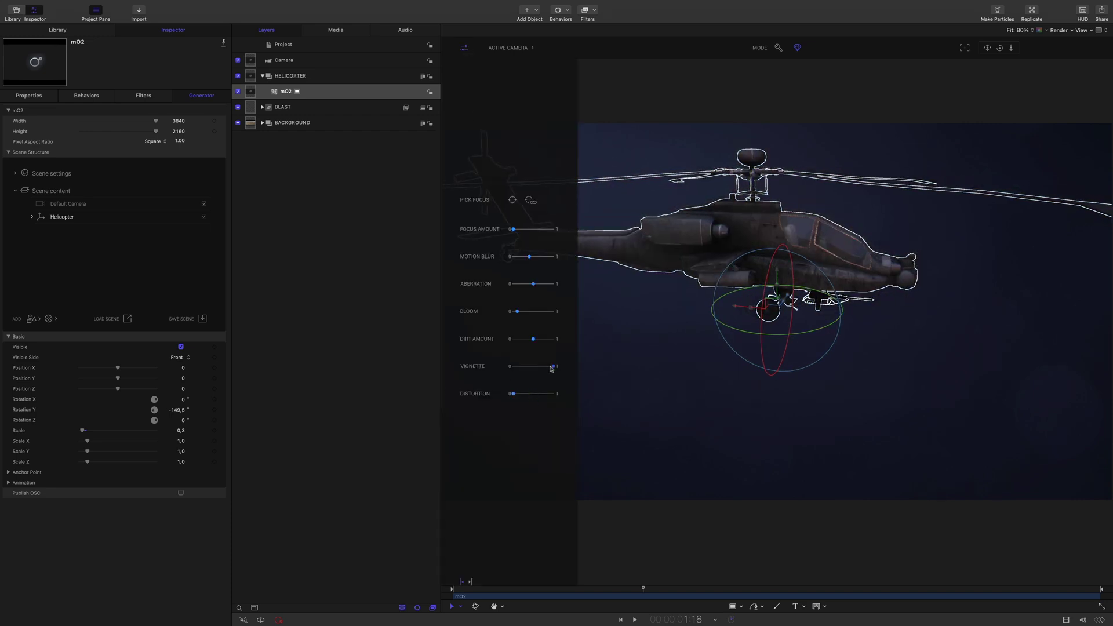
drag(533, 338, 453, 340)
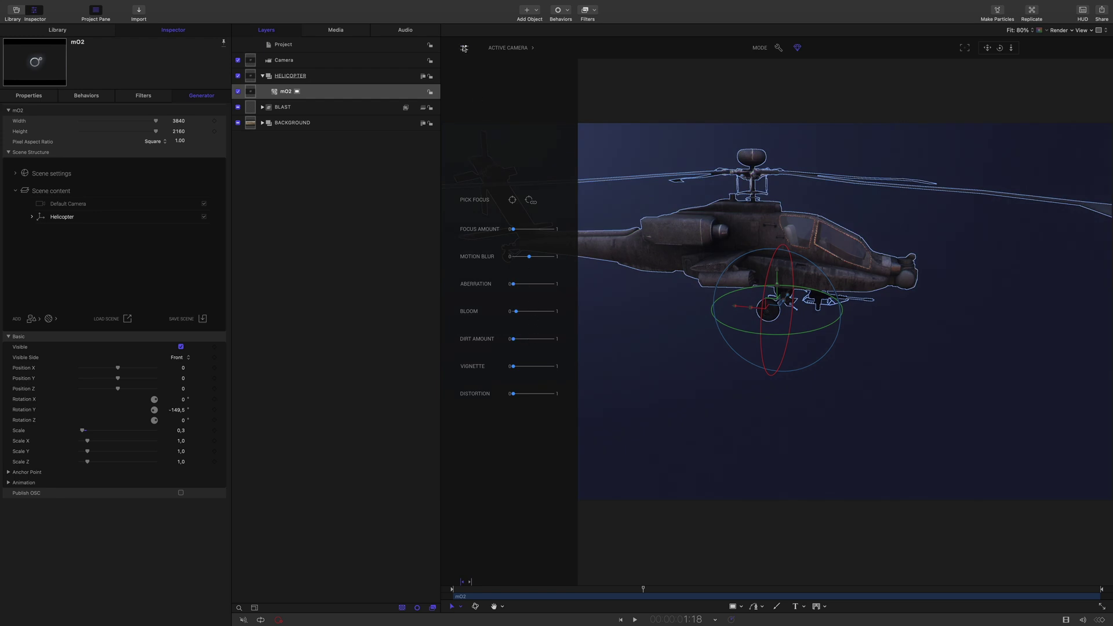
click(464, 48)
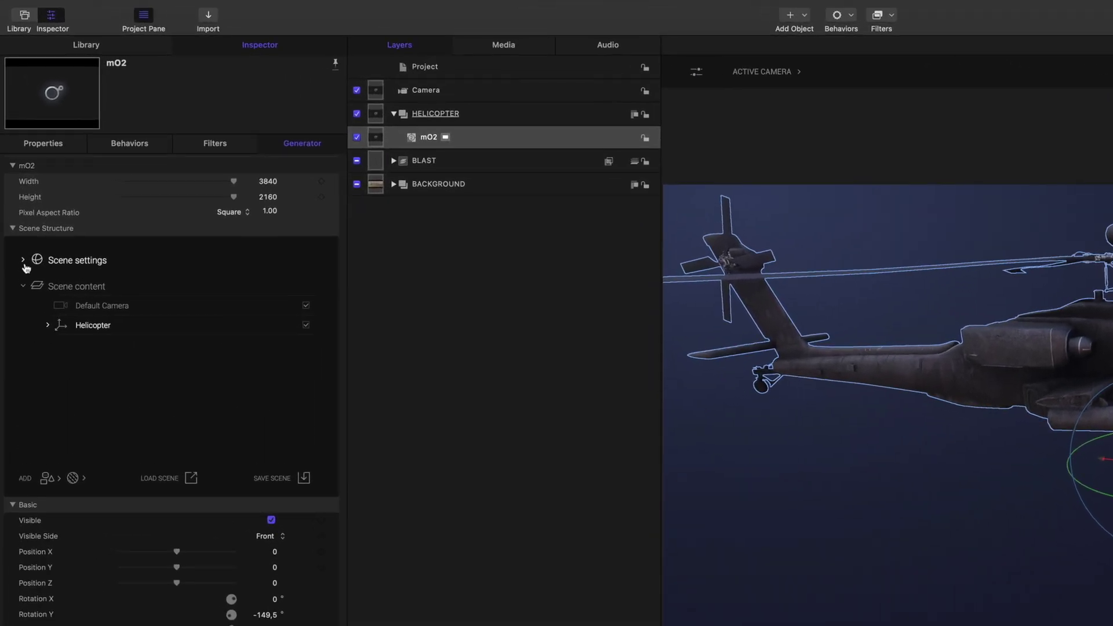
Set the mO2 scene's background type to Alpha Channel.
click(23, 260)
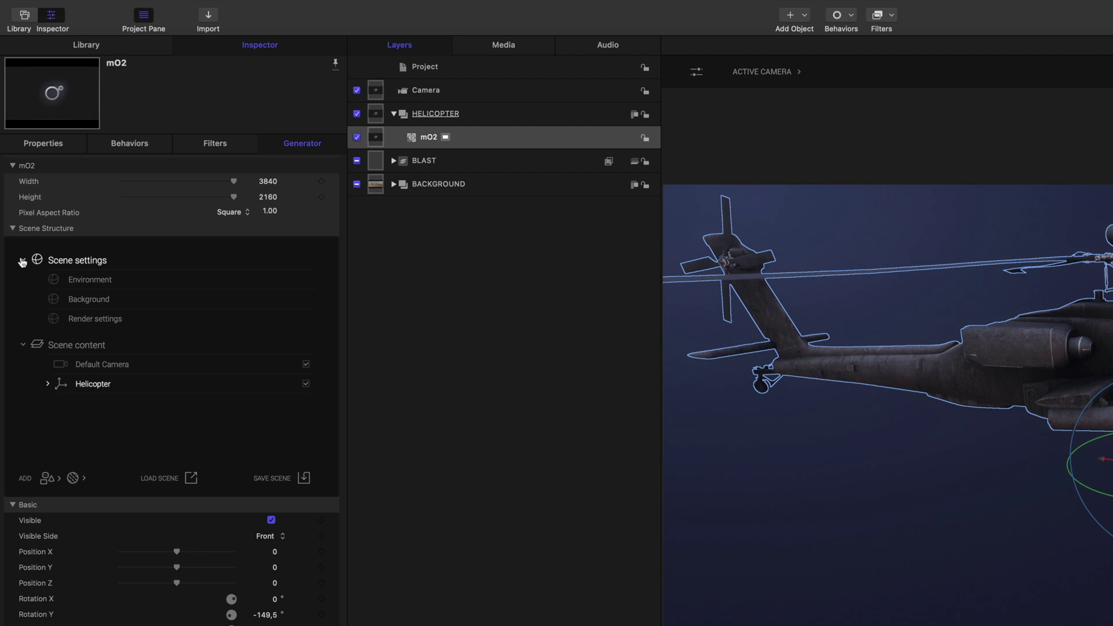
click(93, 301)
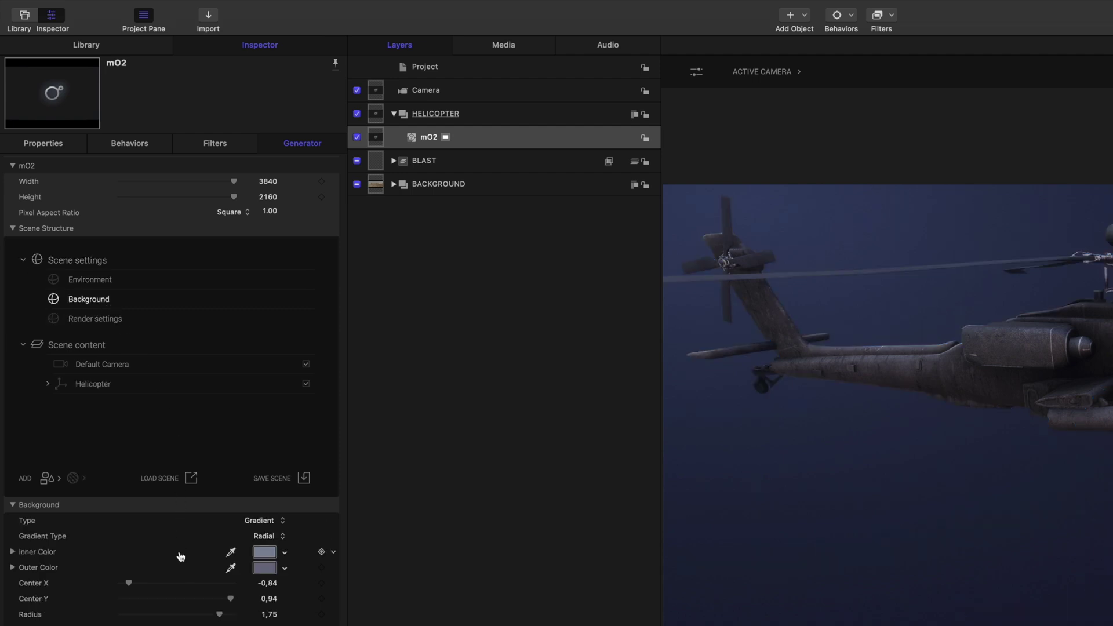
click(263, 523)
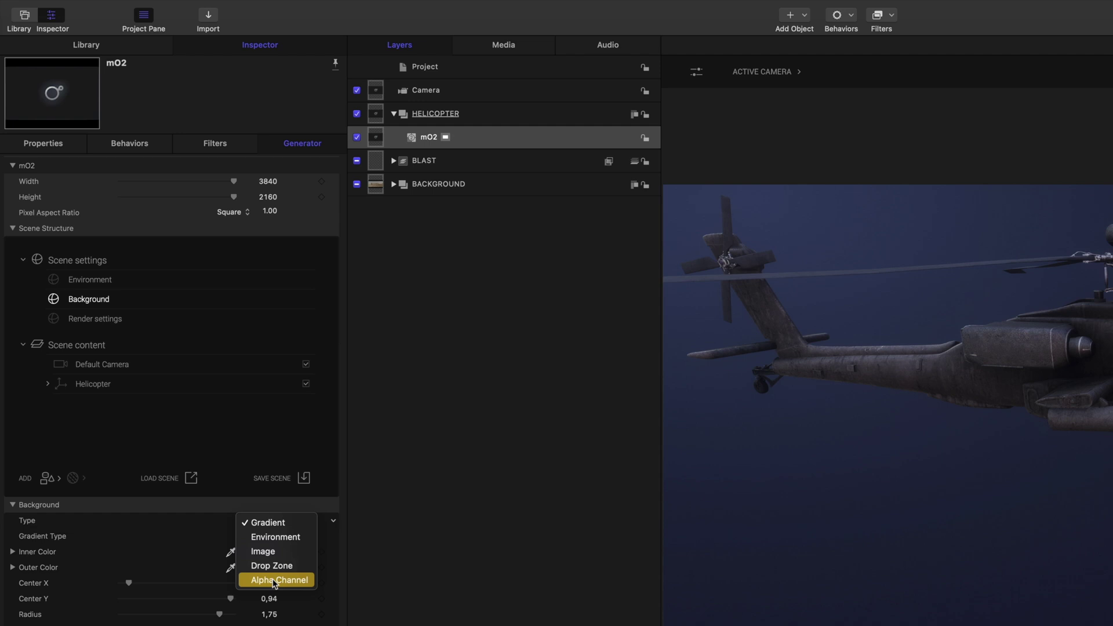
click(274, 580)
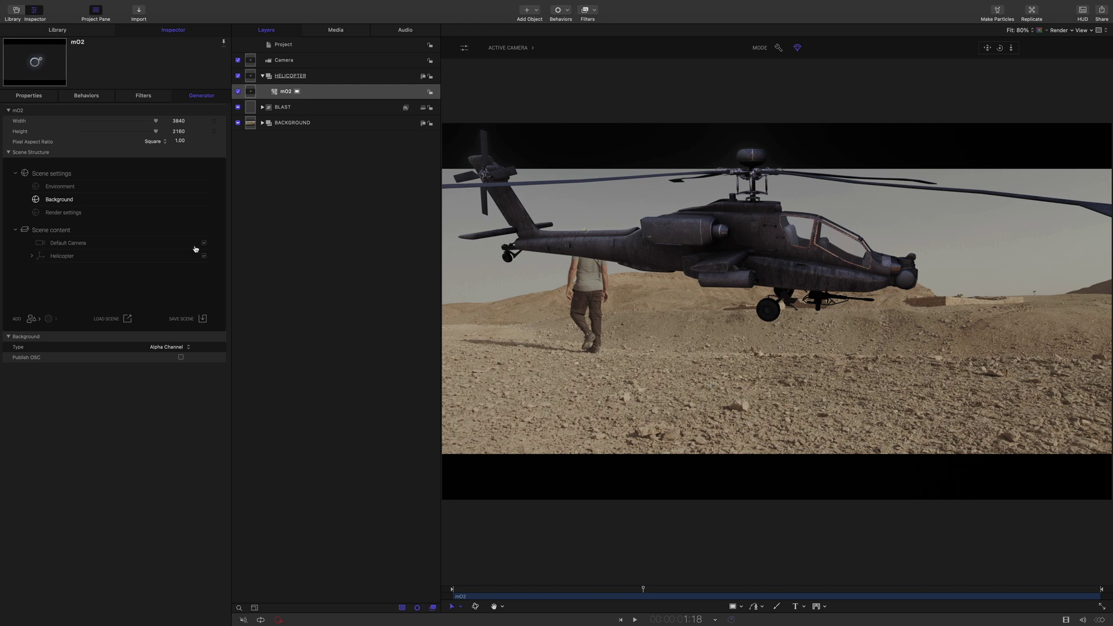
Light the mO2 scene with the City Hall environment map from the Cloudy panoramas.
click(60, 187)
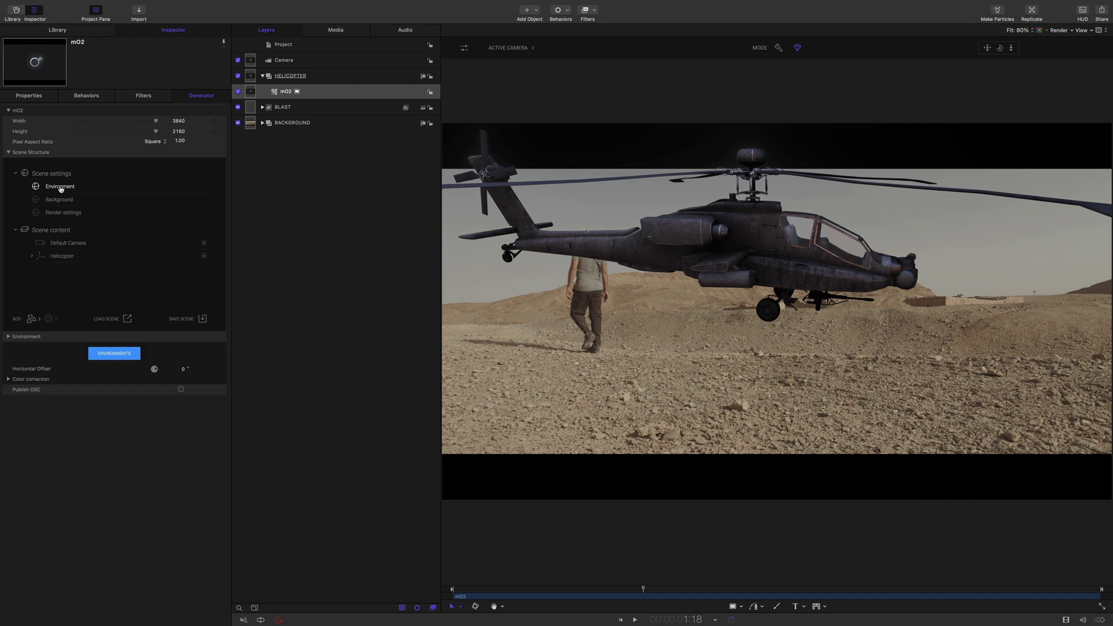
click(112, 356)
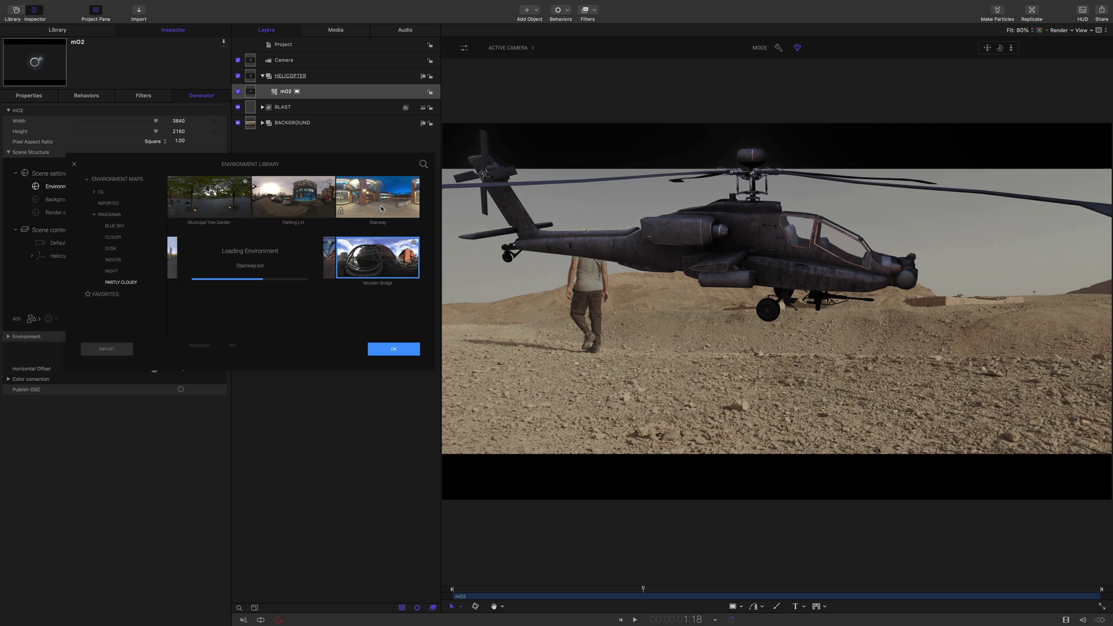
click(336, 196)
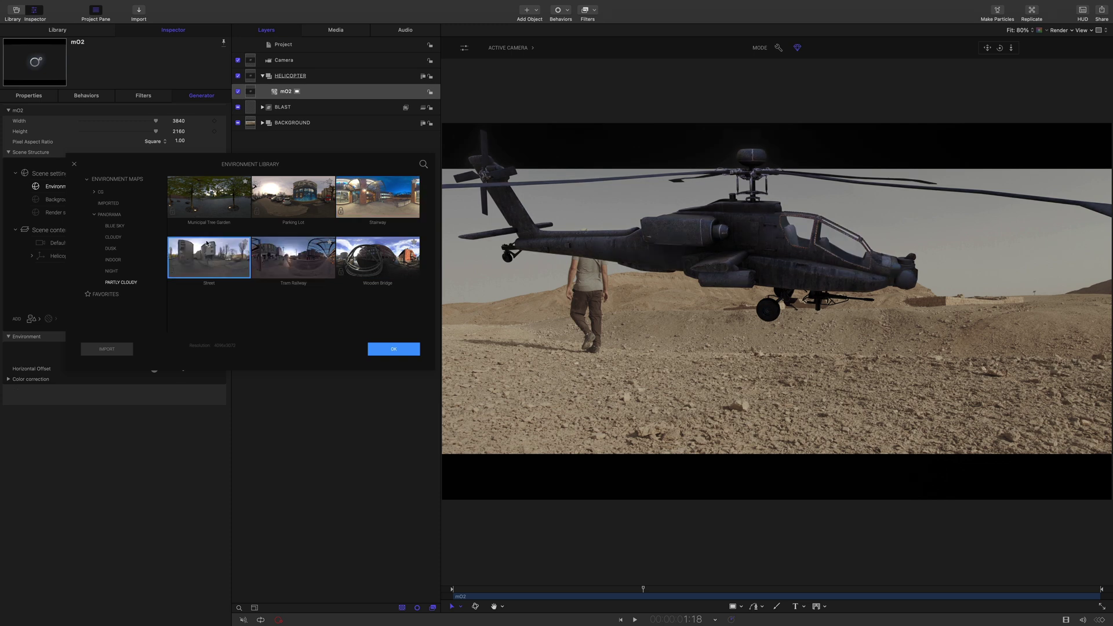
click(113, 236)
click(218, 213)
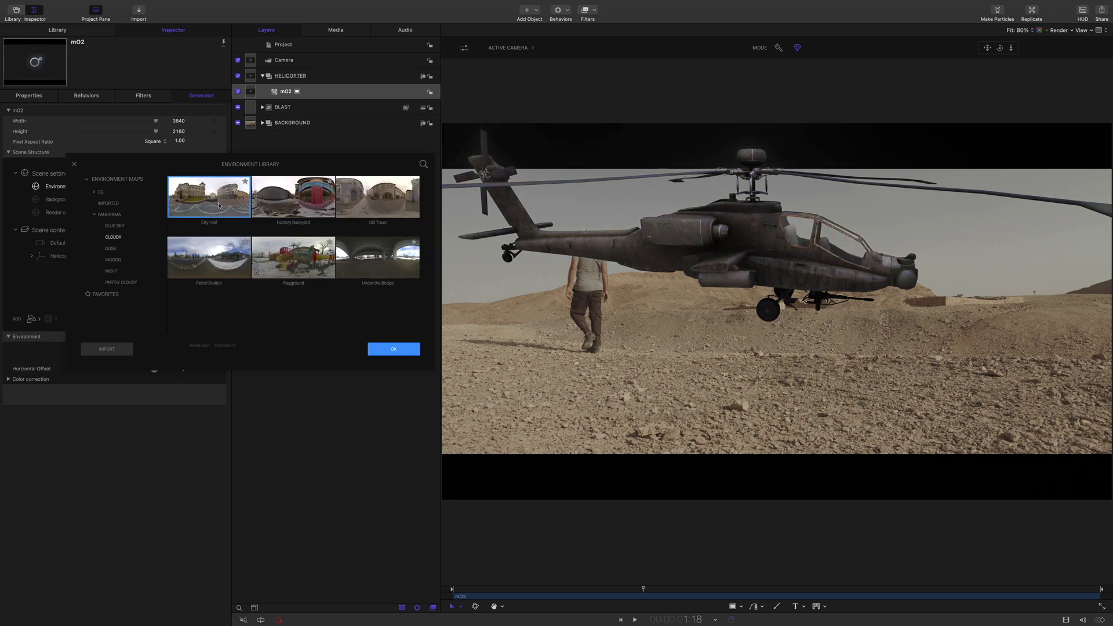
click(392, 353)
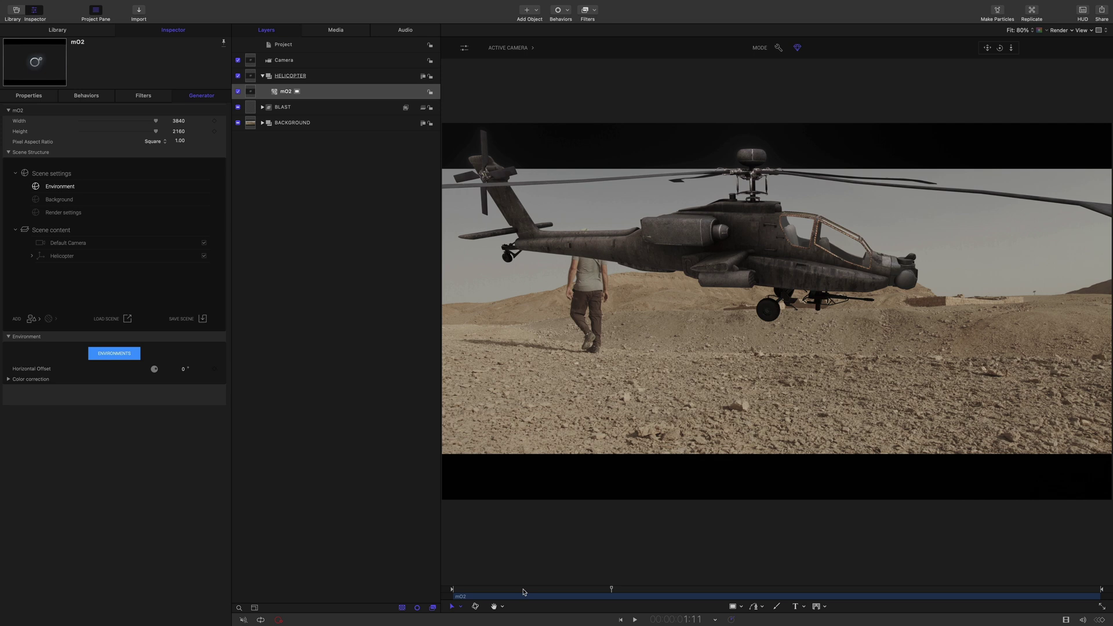
Copy the track from the mTracker 3D filter on the Desert clip in the BACKGROUND group.
drag(523, 591, 633, 590)
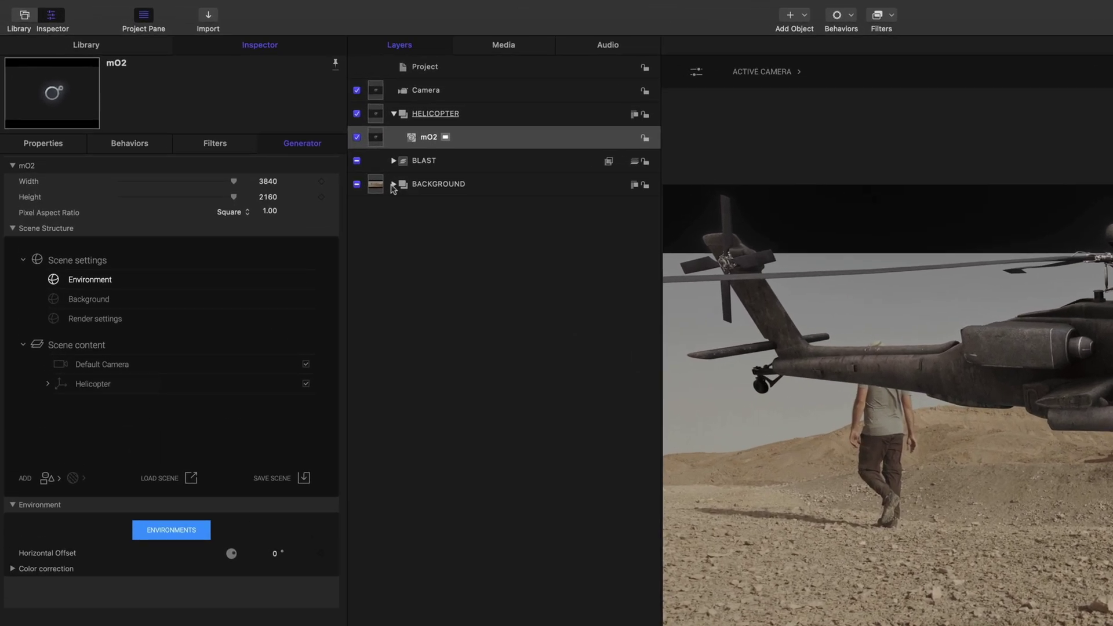
click(262, 122)
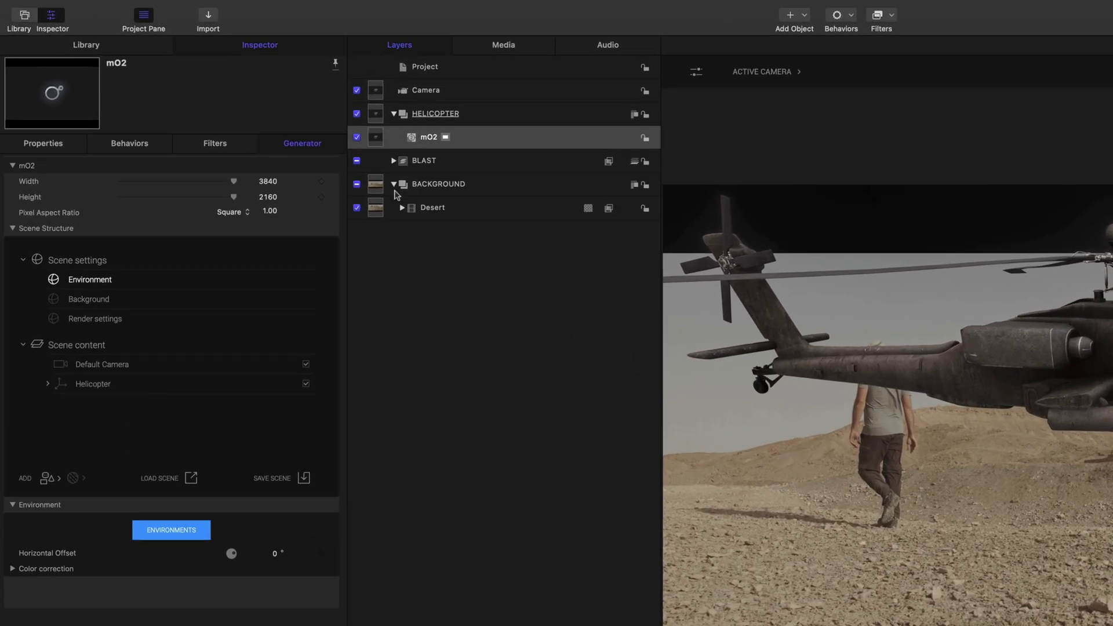
click(401, 209)
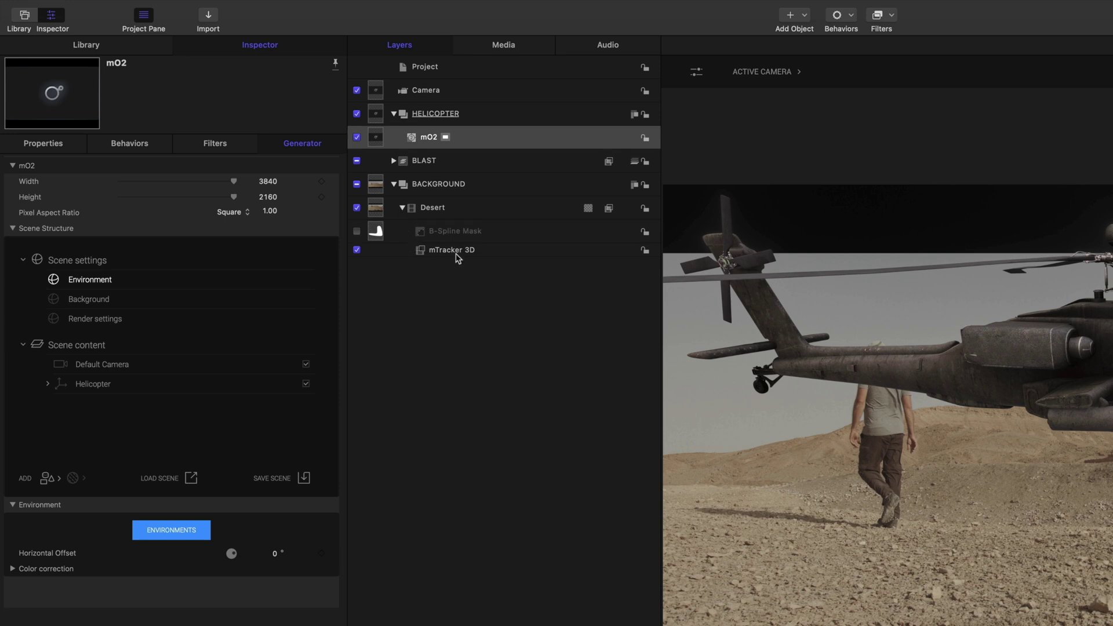
click(457, 253)
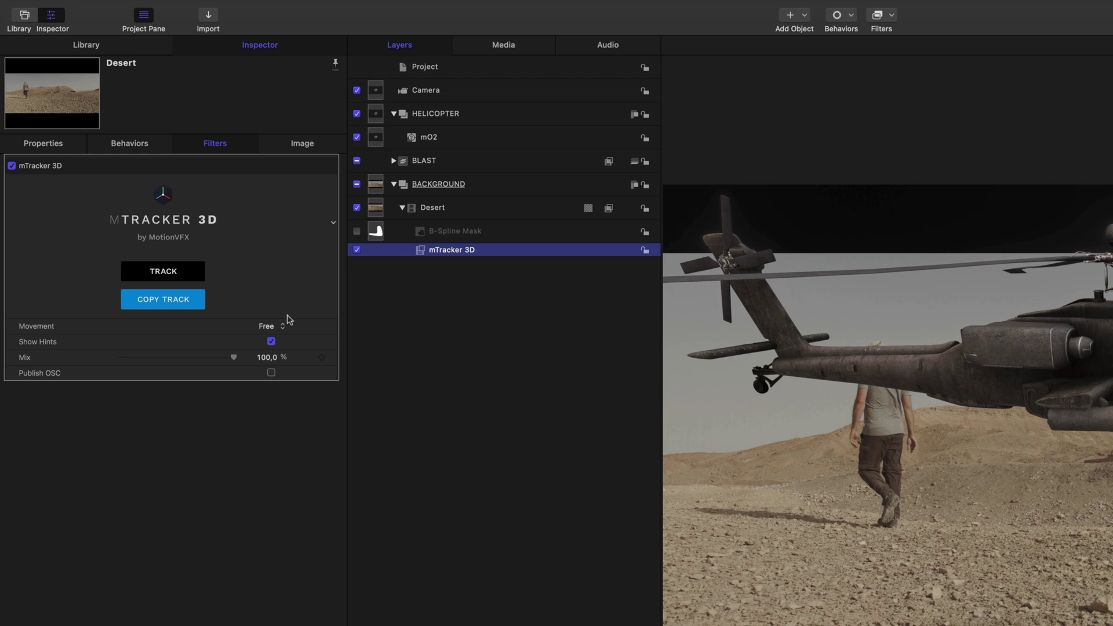
click(173, 293)
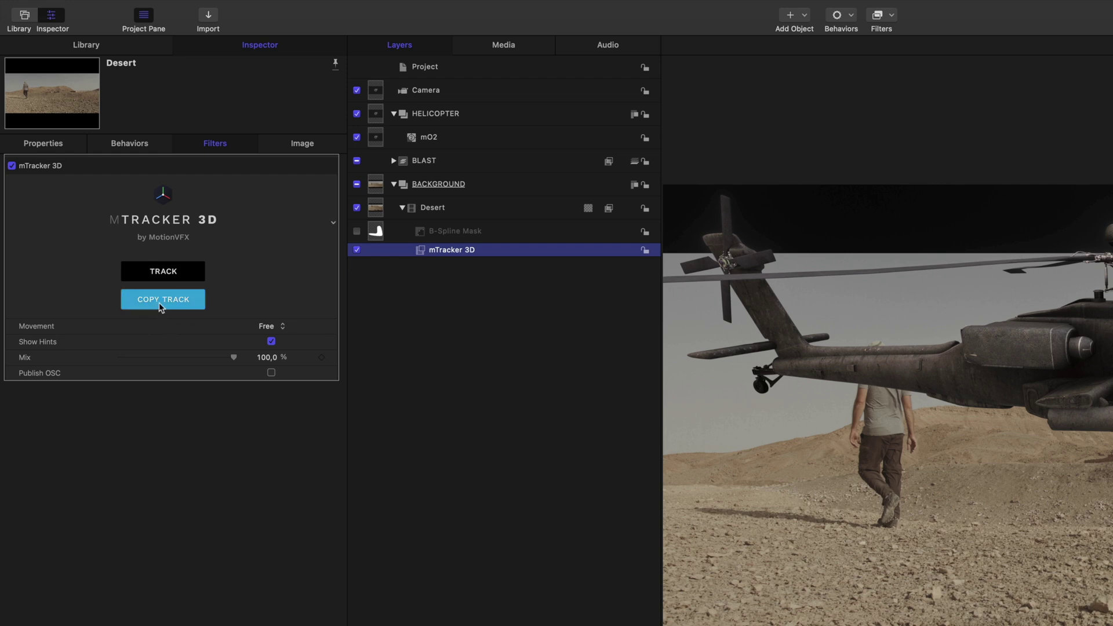
click(163, 305)
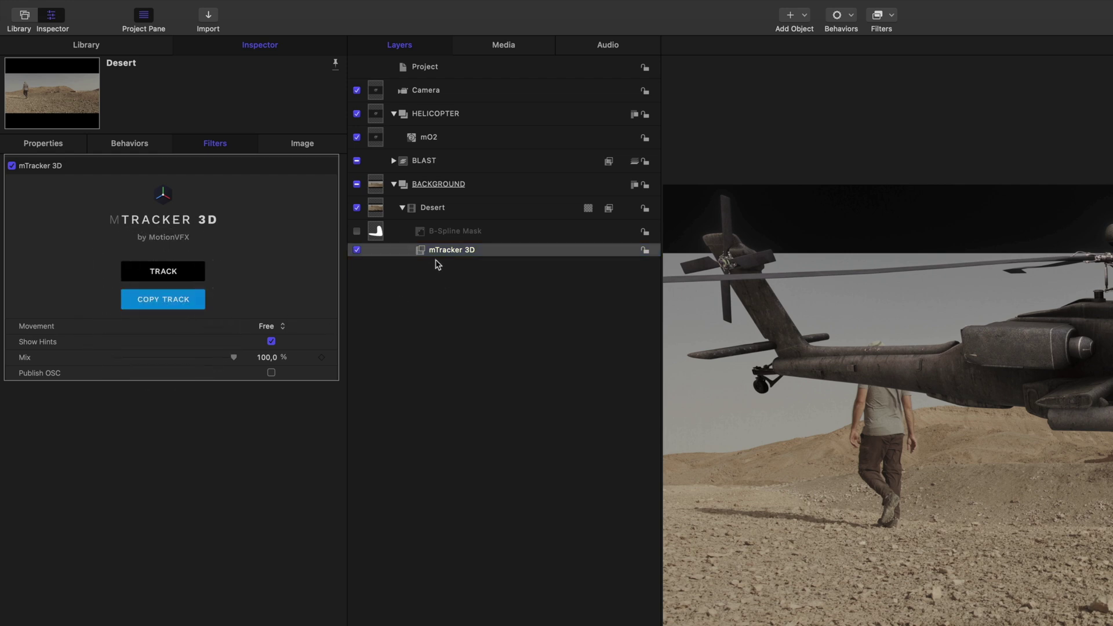
Collapse the BACKGROUND group and add the copied mTracker 3D data to the mO2 scene, expanding its mTracker 3D Scene.
click(402, 207)
click(394, 184)
click(455, 142)
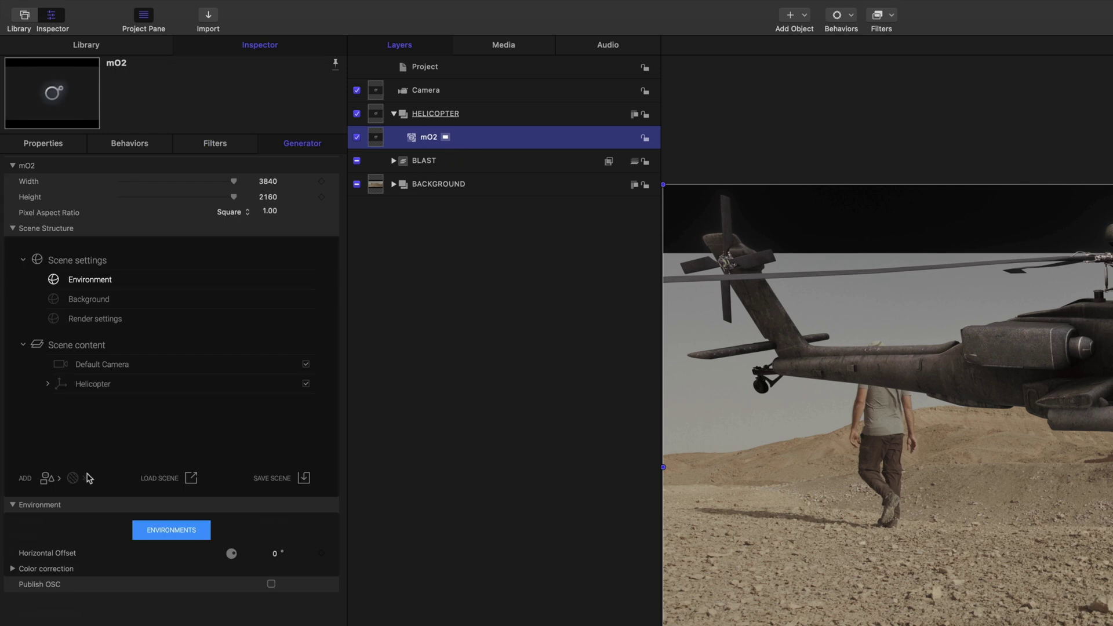
click(59, 479)
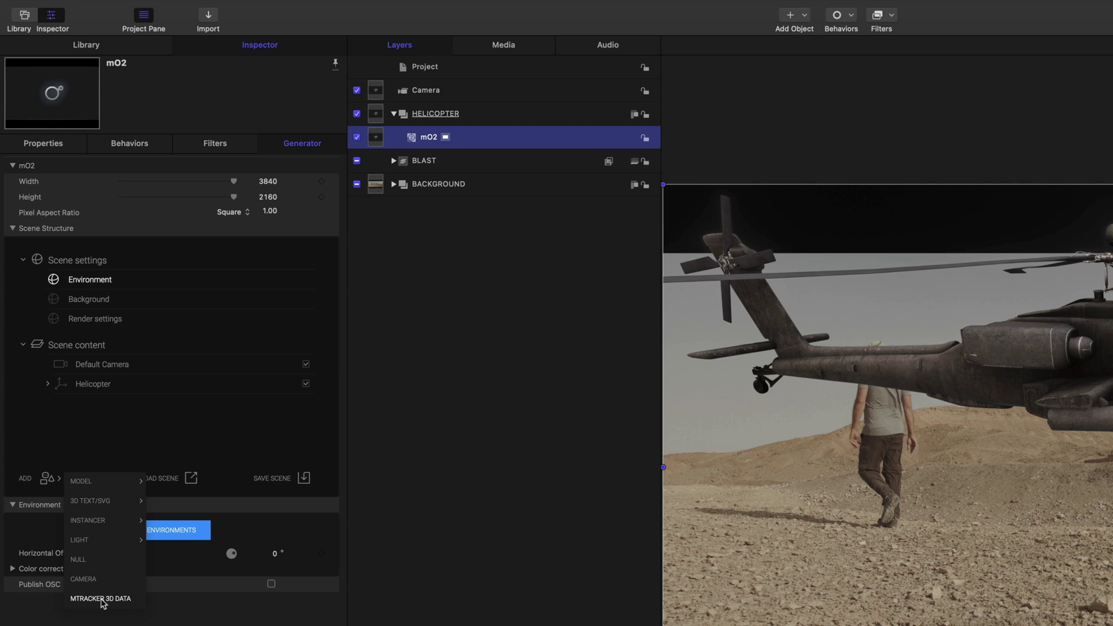
click(101, 599)
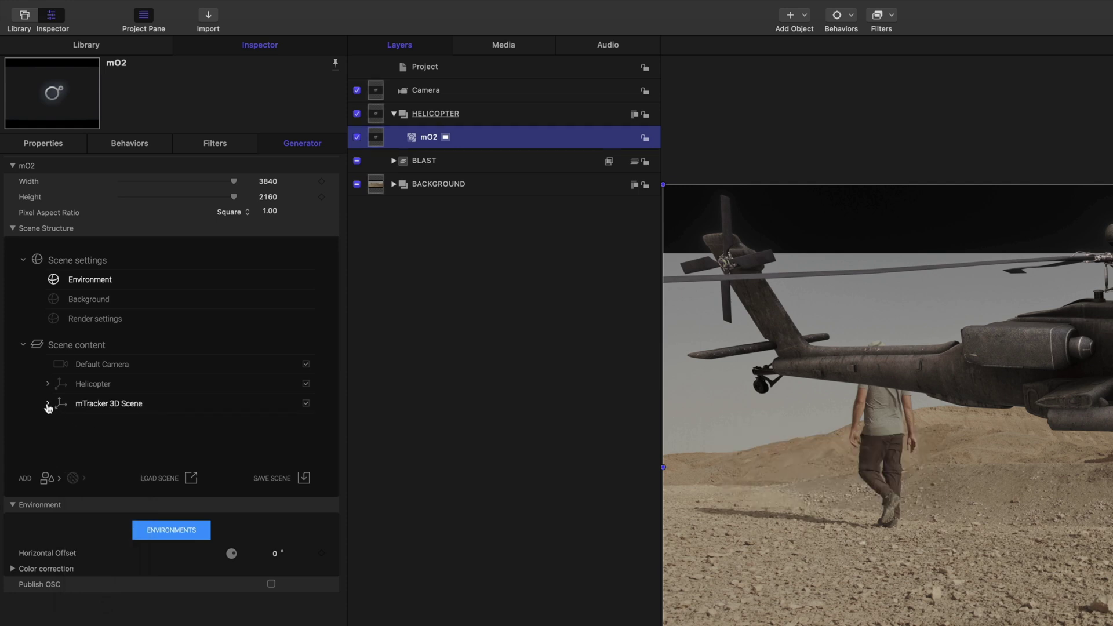
click(48, 405)
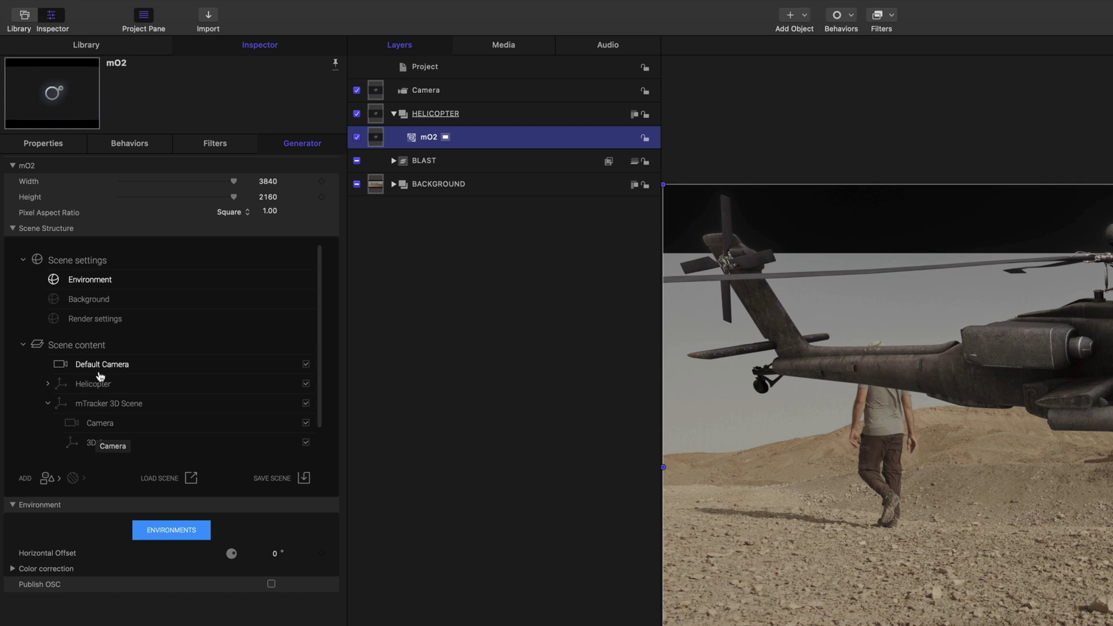
Delete the Default Camera and move the tracked Camera and 3D Group out of mTracker 3D Scene, above the Helicopter.
right_click(88, 368)
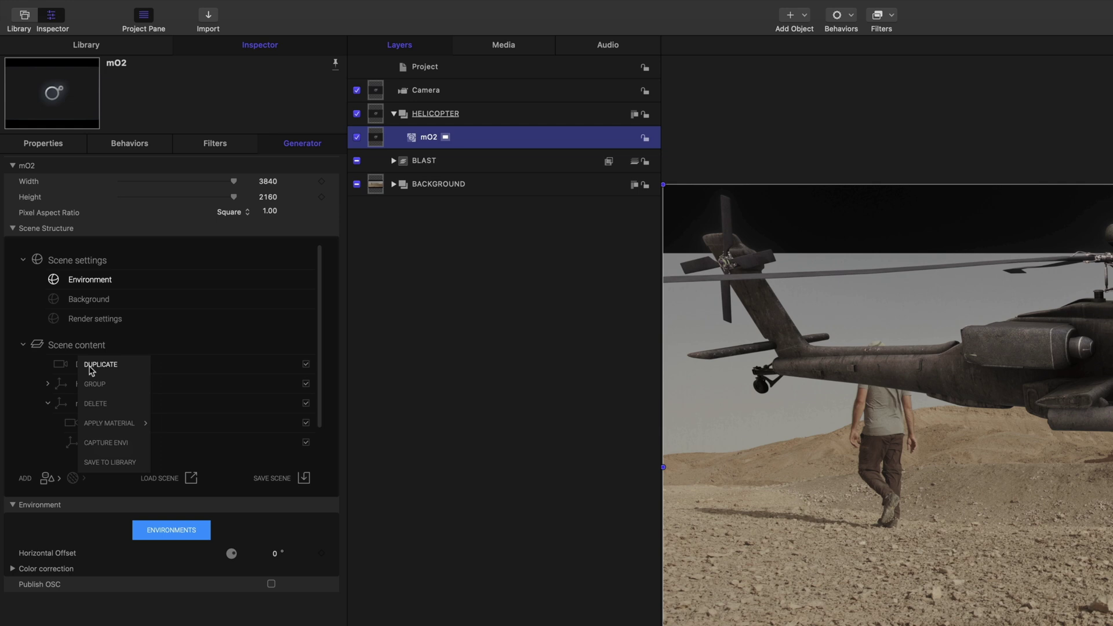
click(103, 404)
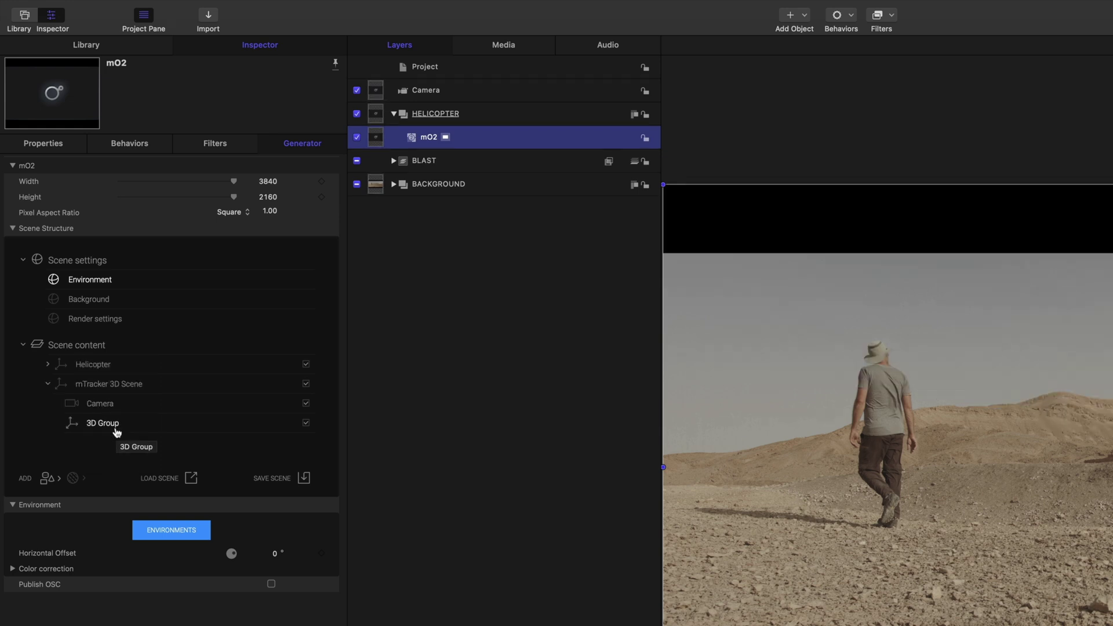
drag(91, 408, 67, 362)
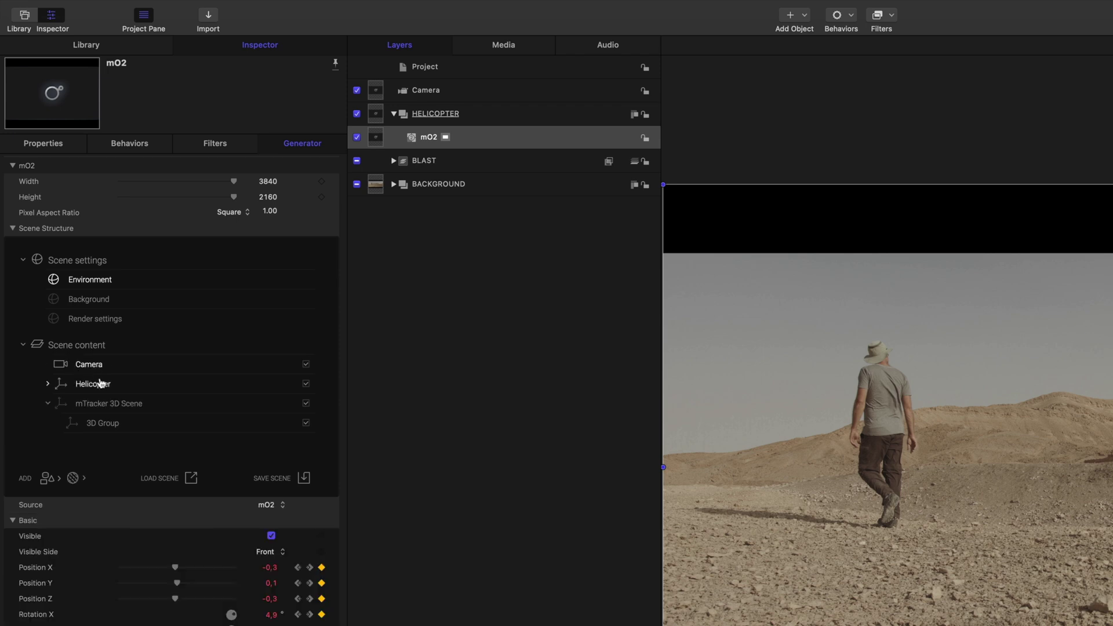
drag(103, 427, 86, 385)
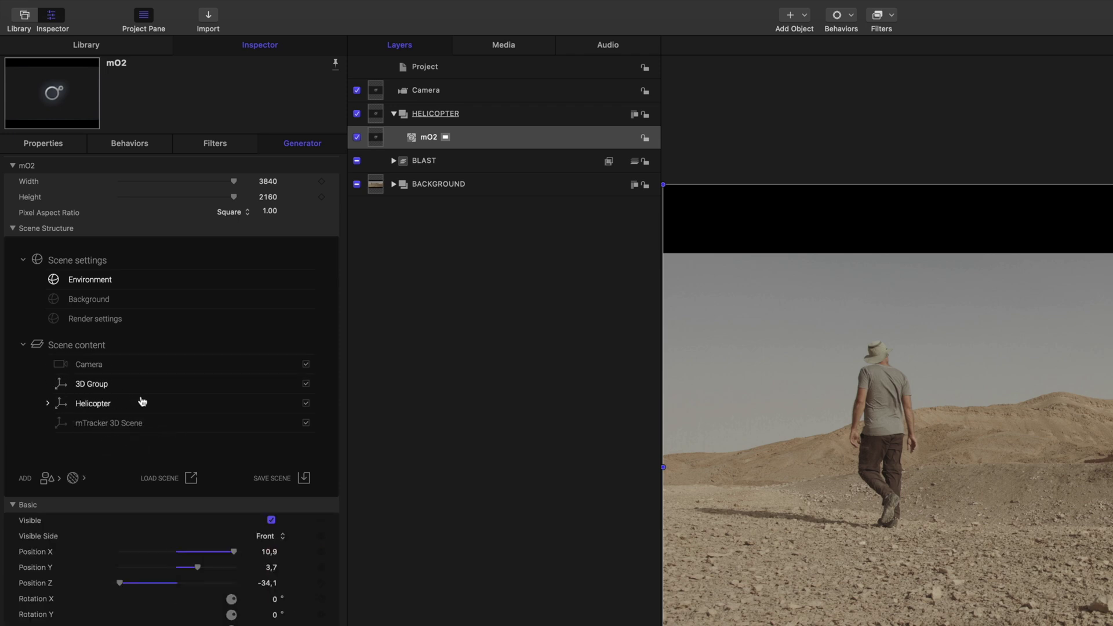
Delete the mTracker 3D Scene entry from the mO2 scene and nest the Helicopter inside the 3D Group.
right_click(98, 422)
click(109, 457)
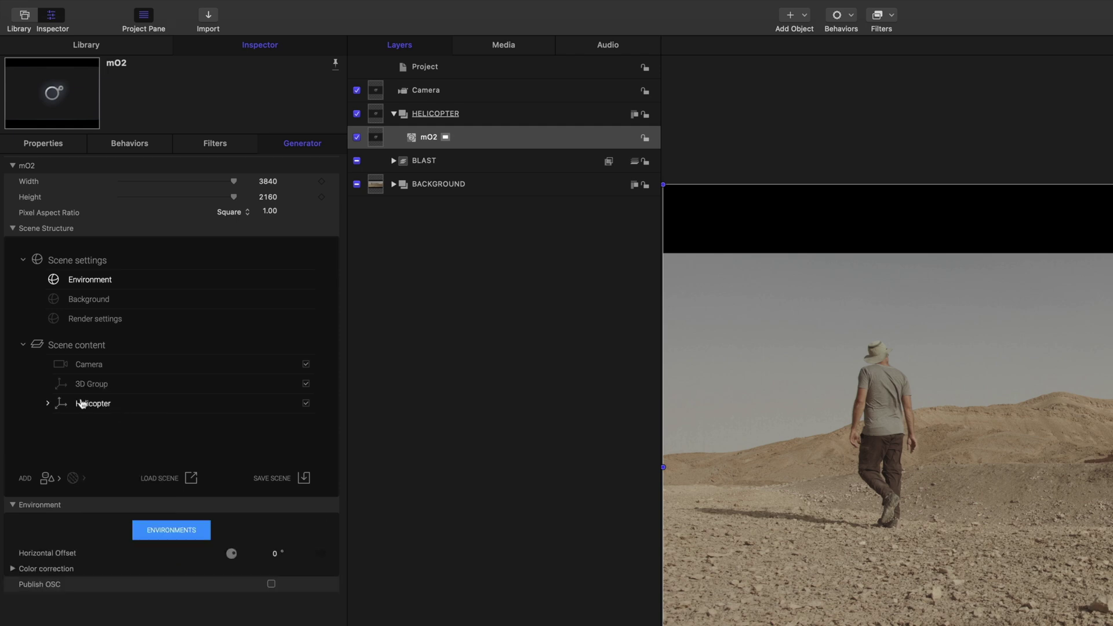
drag(96, 410, 95, 385)
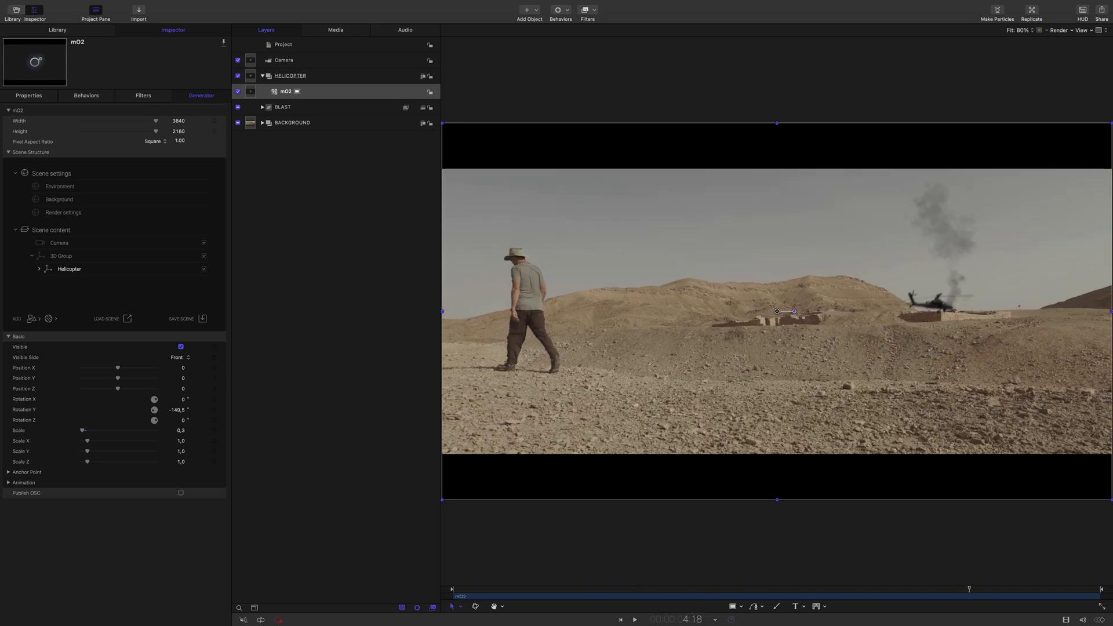
Activate Adjust Item for mO2 and, at the first frame, set the Helicopter's Position X to -25.
click(460, 606)
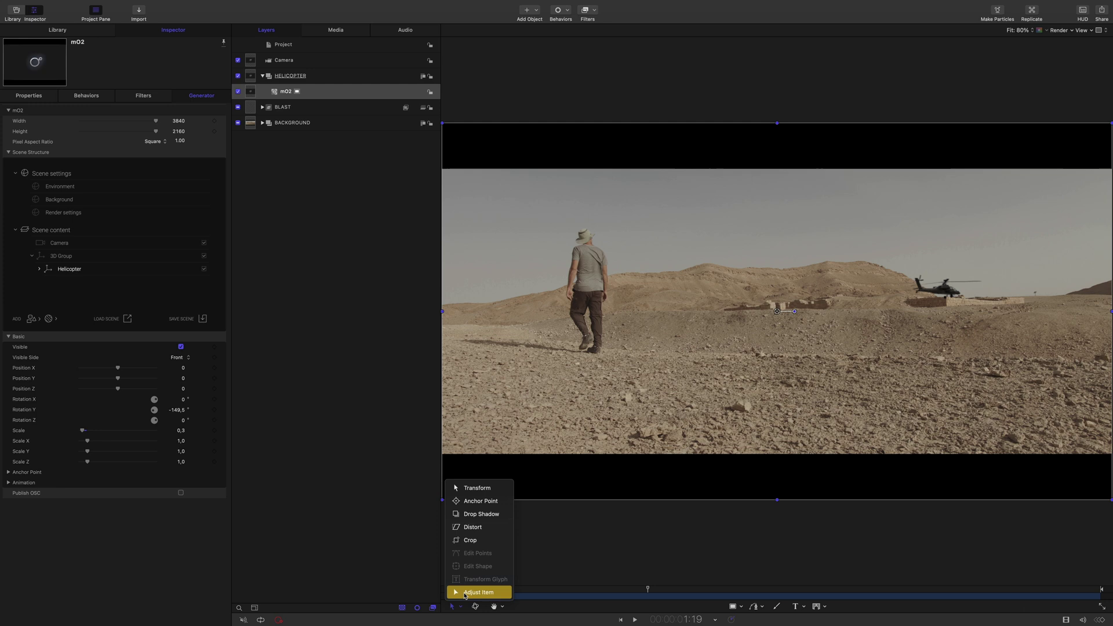
click(470, 589)
drag(492, 589, 452, 588)
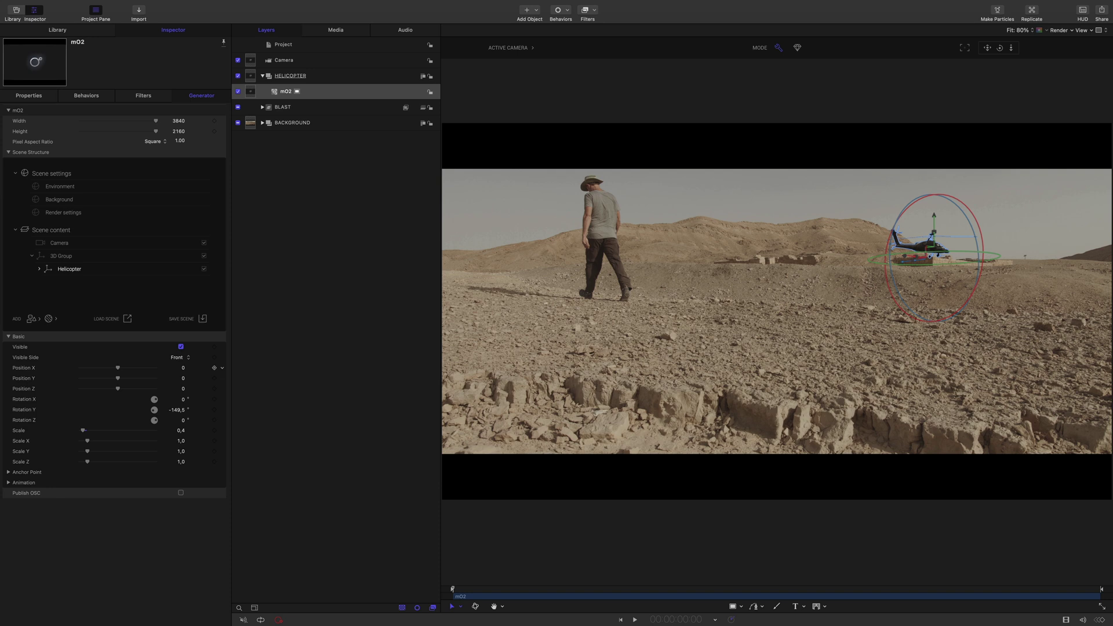
drag(118, 368, 79, 367)
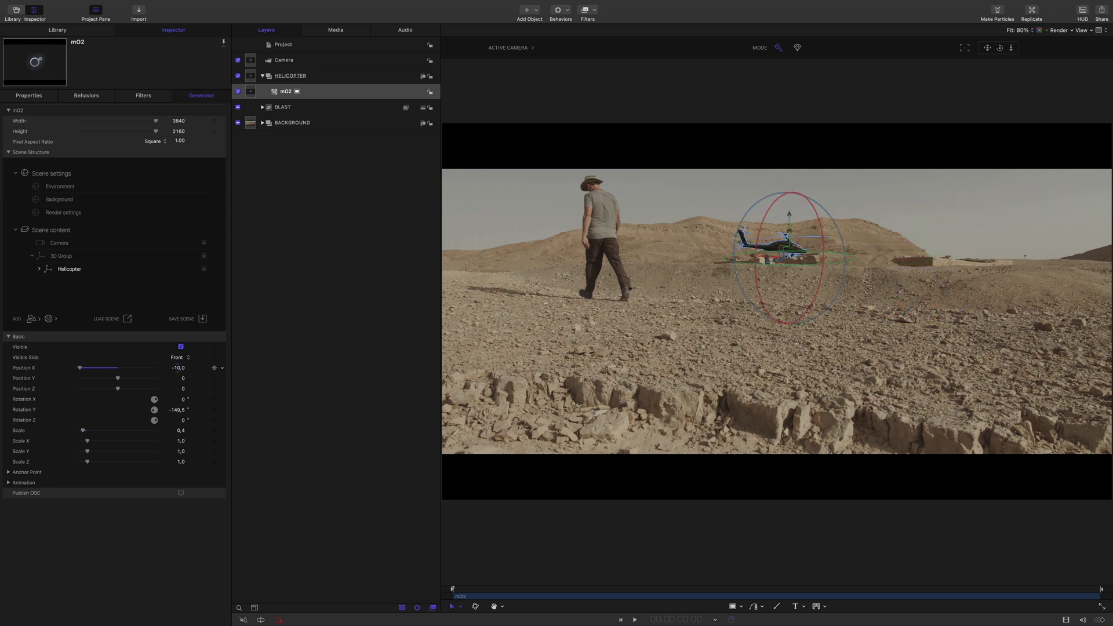
drag(178, 367, 180, 375)
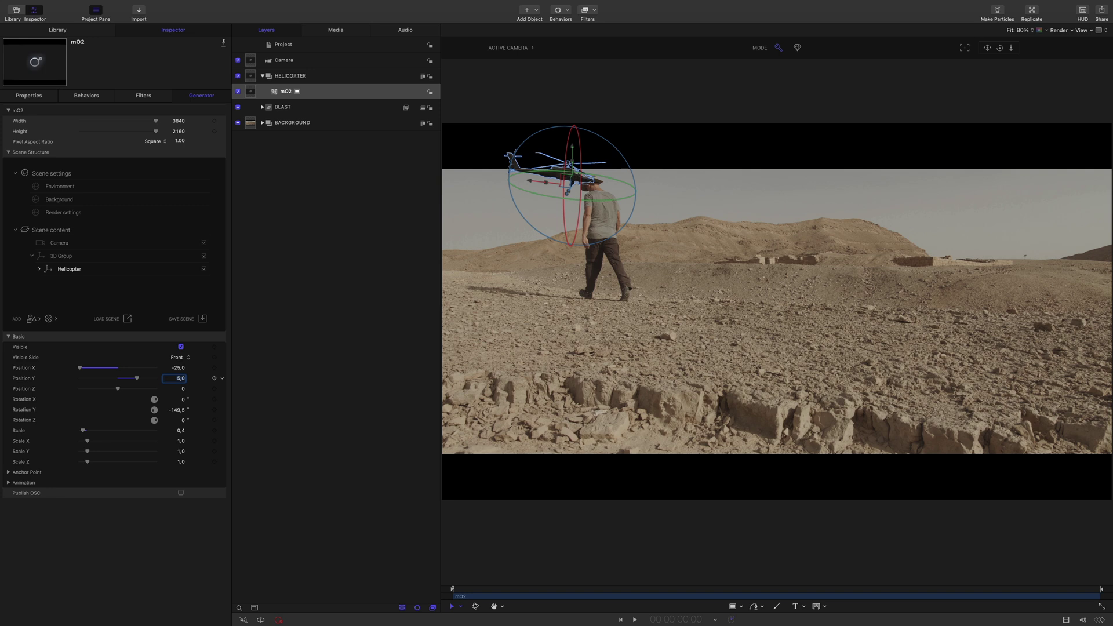
Set the Helicopter's Position Y to 3,5 at the first frame, trying lower values first.
text(2)
key(Return)
text(3)
key(Return)
text(3,5)
key(Return)
click(458, 606)
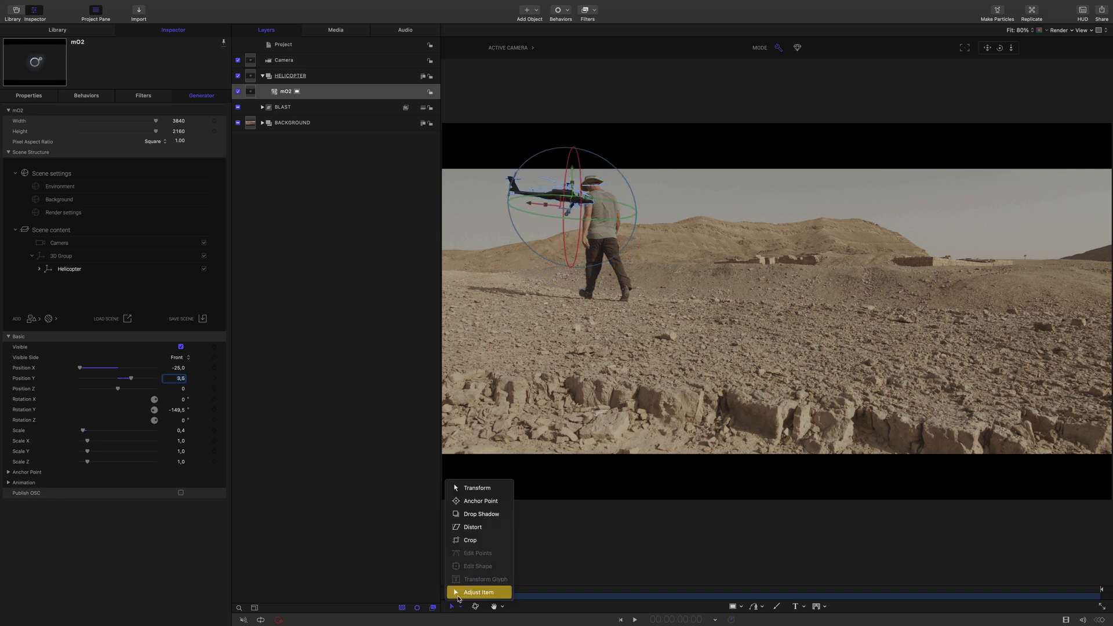
click(458, 593)
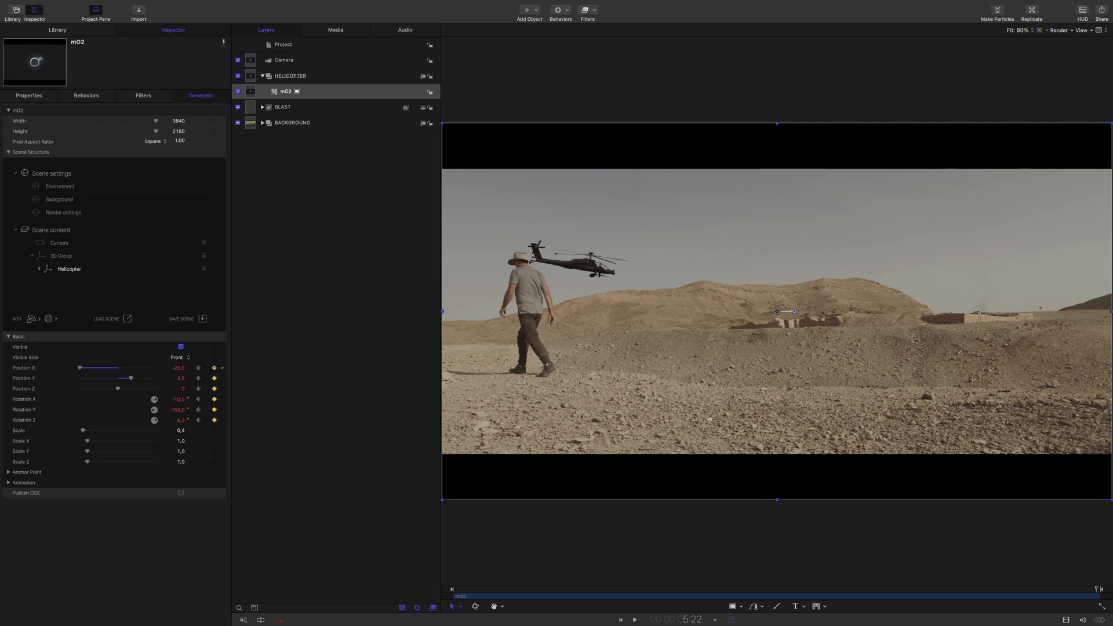
At 5:22, keyframe the Helicopter's Position X at 5 after trying larger values.
click(176, 368)
text(25)
key(Return)
text(15)
key(Return)
text(9)
key(Return)
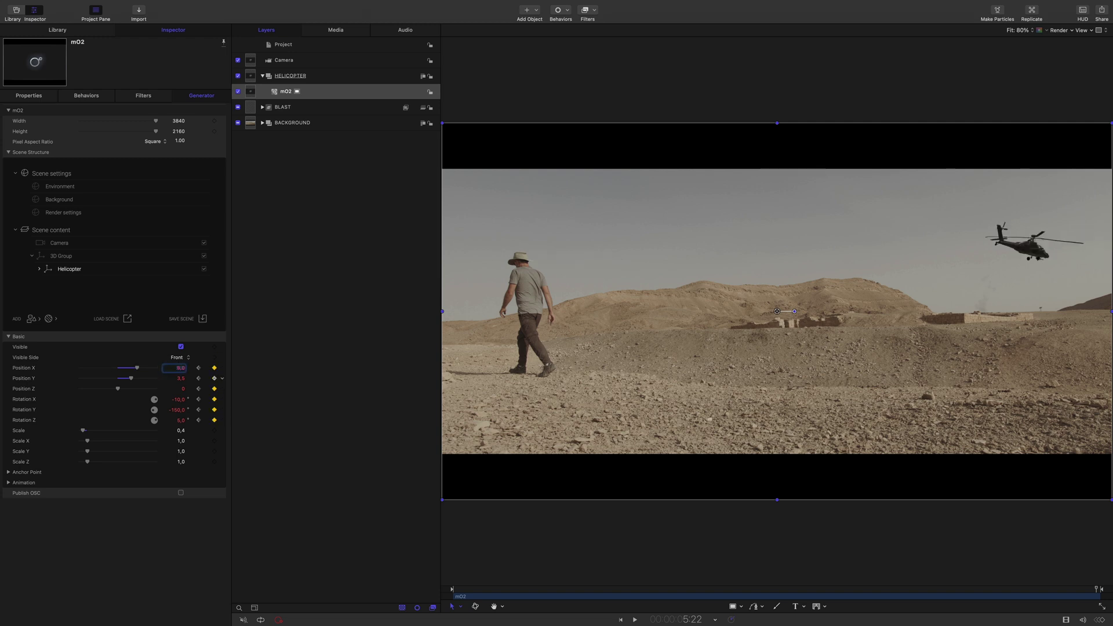
text(5)
At 5:22, keyframe the Helicopter's Position Y at 5 and Position Z at -10.
key(Tab)
text(5)
key(Return)
key(Tab)
text(-10)
key(Return)
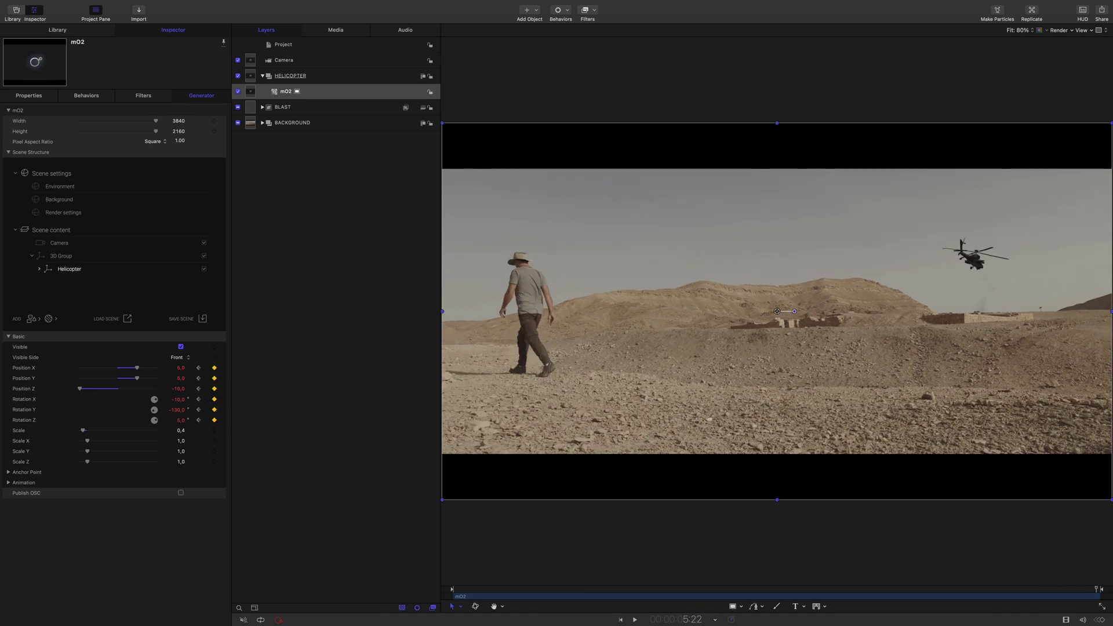
At 5:22, keyframe the Helicopter's Rotation Z at 10° and Rotation X at -20°.
click(178, 420)
text(10)
key(Return)
mouse_move(1096, 588)
mouse_down()
mouse_move(678, 589)
mouse_move(1096, 589)
mouse_up()
click(176, 399)
text(-20)
key(Return)
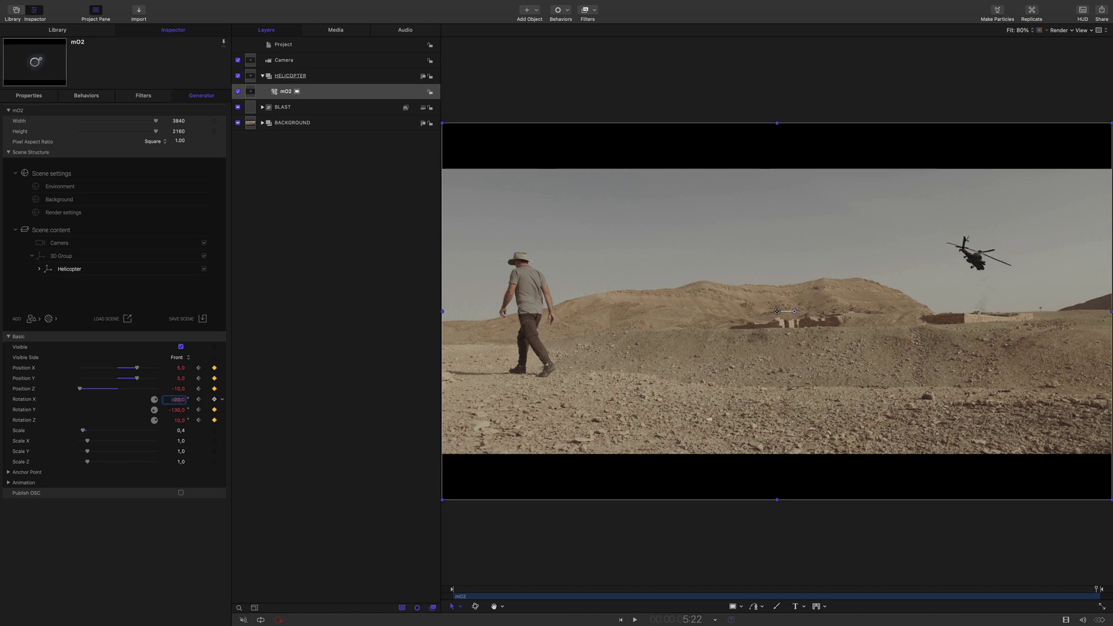
Expand the Helicopter and animate its Main Rotor's Rotation Y from the first frame to 7200° at 5:22.
drag(1095, 589, 453, 589)
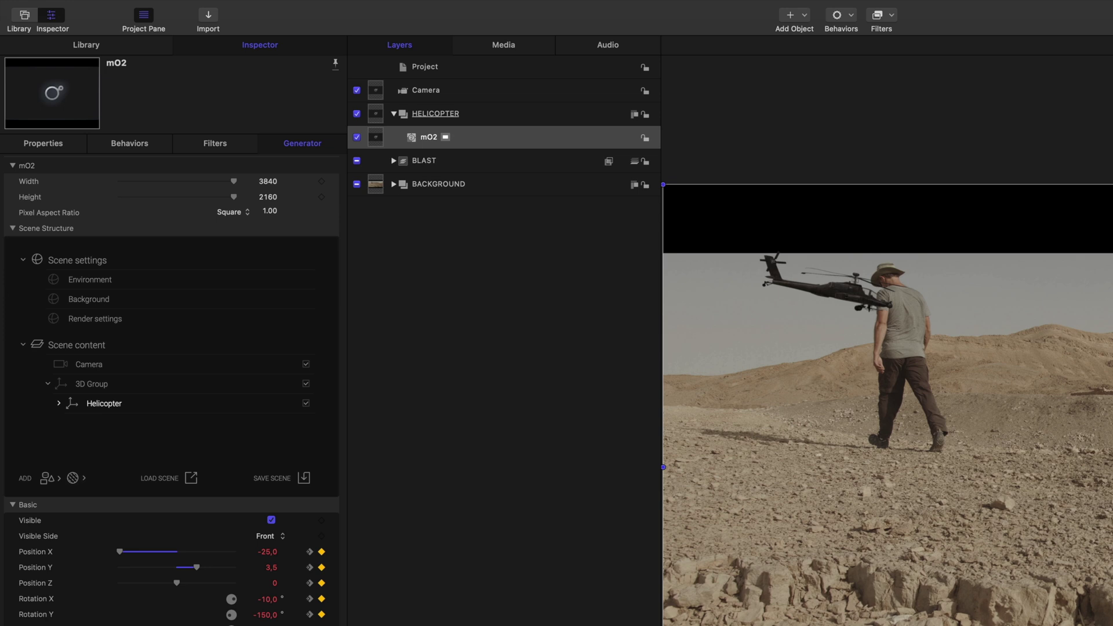
click(59, 403)
scroll(172, 365, down, 1)
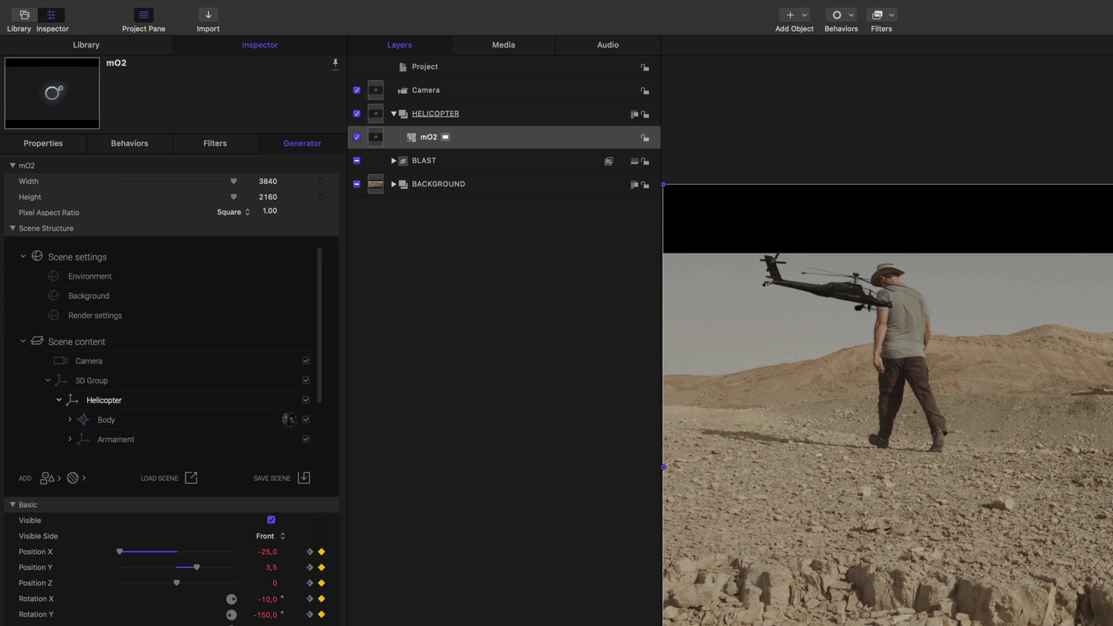
scroll(174, 347, down, 3)
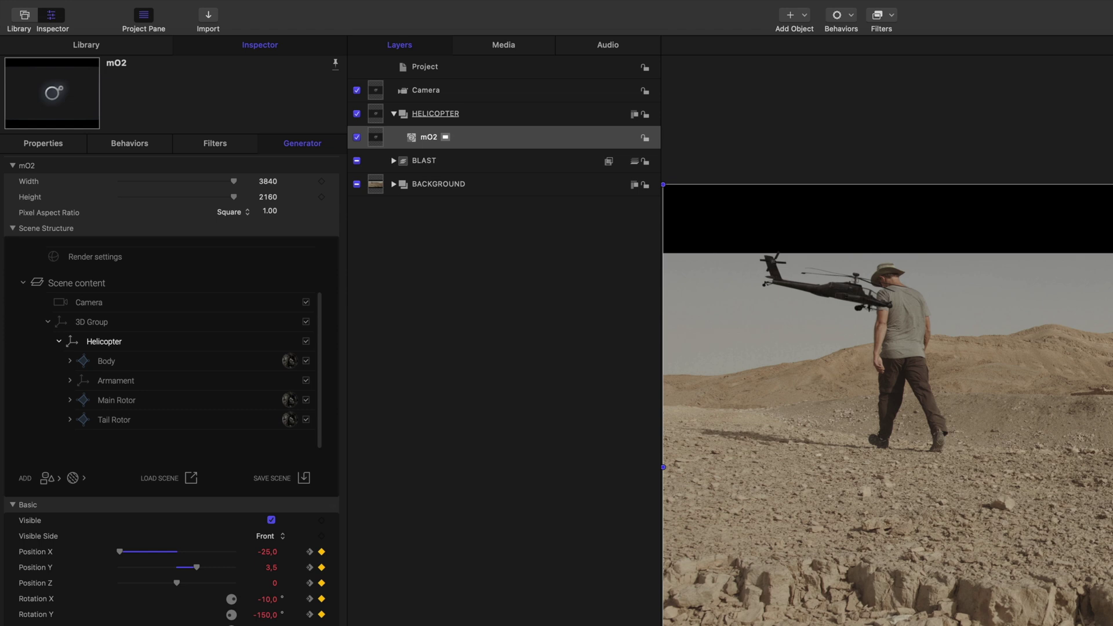
click(116, 400)
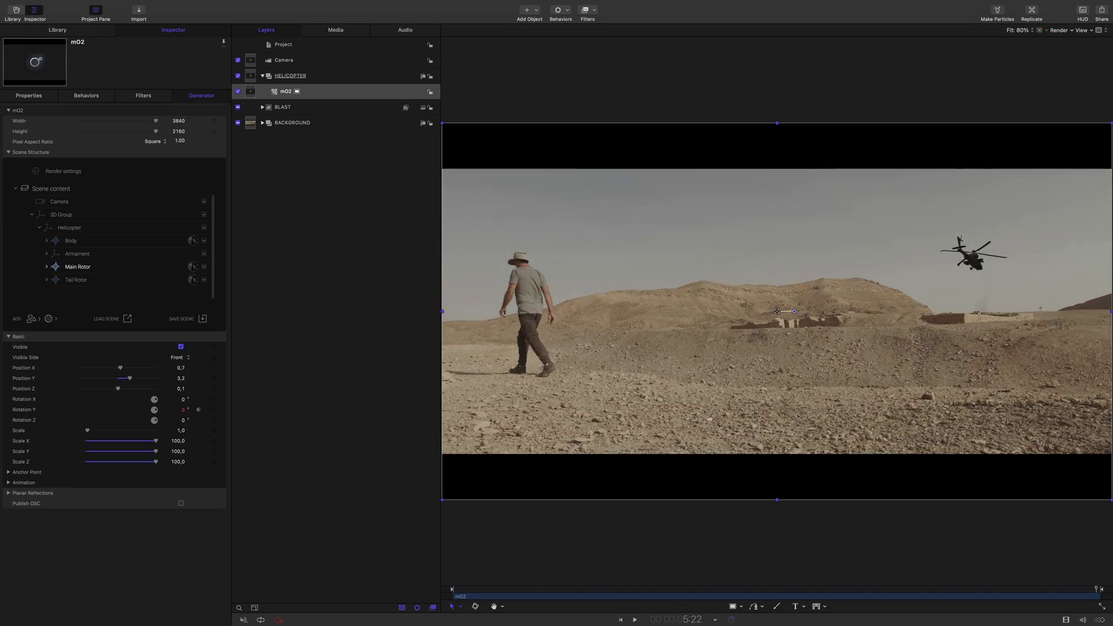
double_click(182, 409)
text(7200,0)
Show the Main Rotor's Rotation Y curve in the Keyframe Editor and set its interpolation to Linear.
click(222, 409)
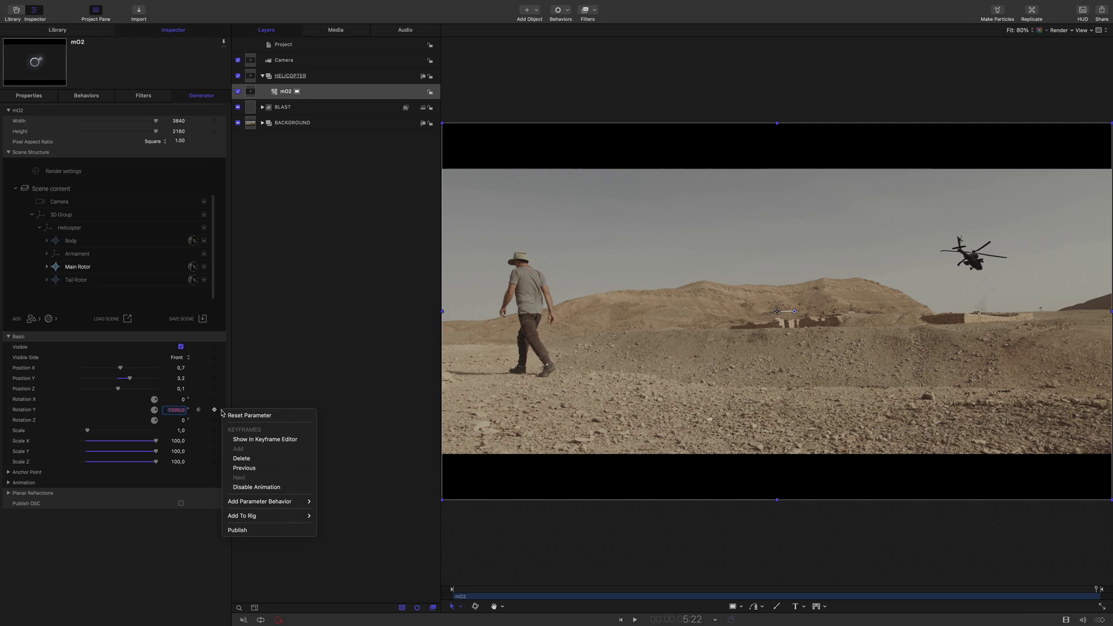
click(255, 440)
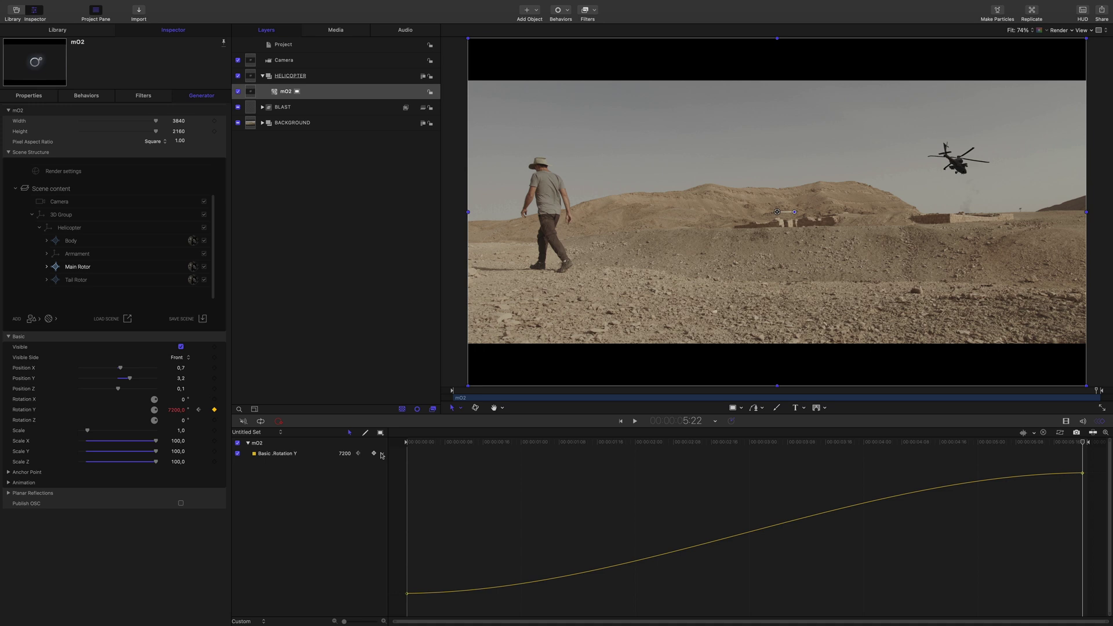
click(382, 453)
mouse_move(415, 540)
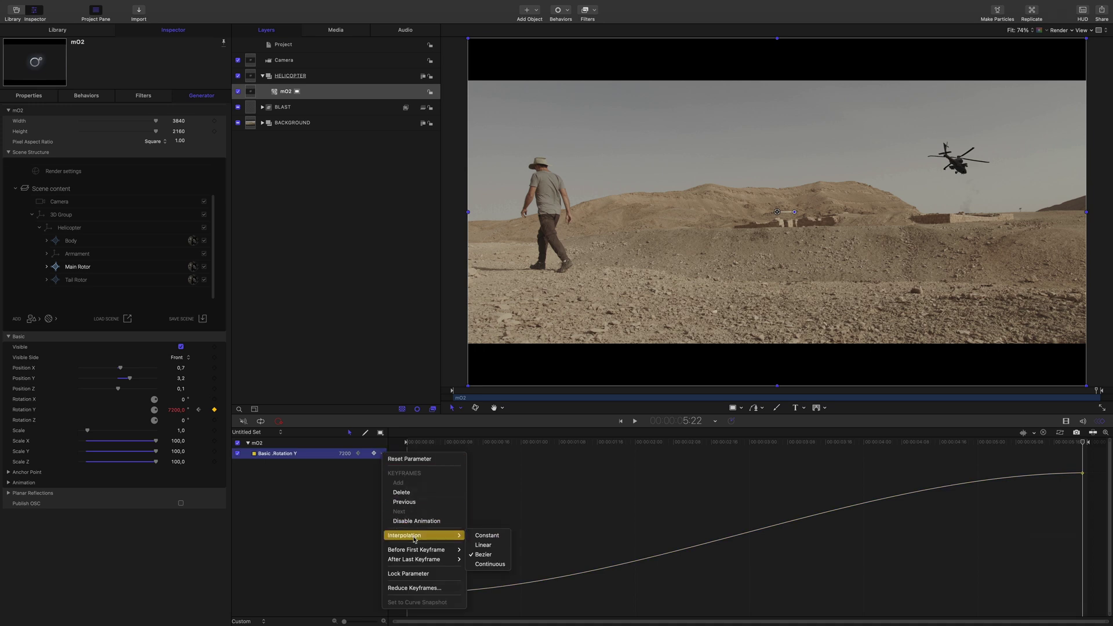
click(487, 545)
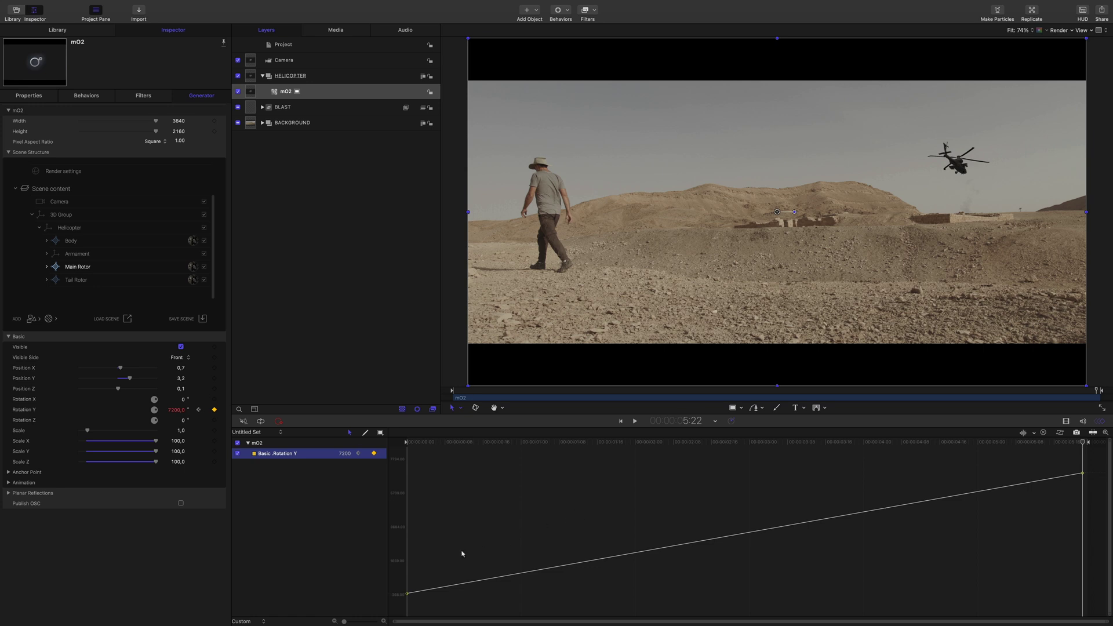
Animate the Tail Rotor's Rotation Z with keyframes at the first frame and at 5:22.
key(Home)
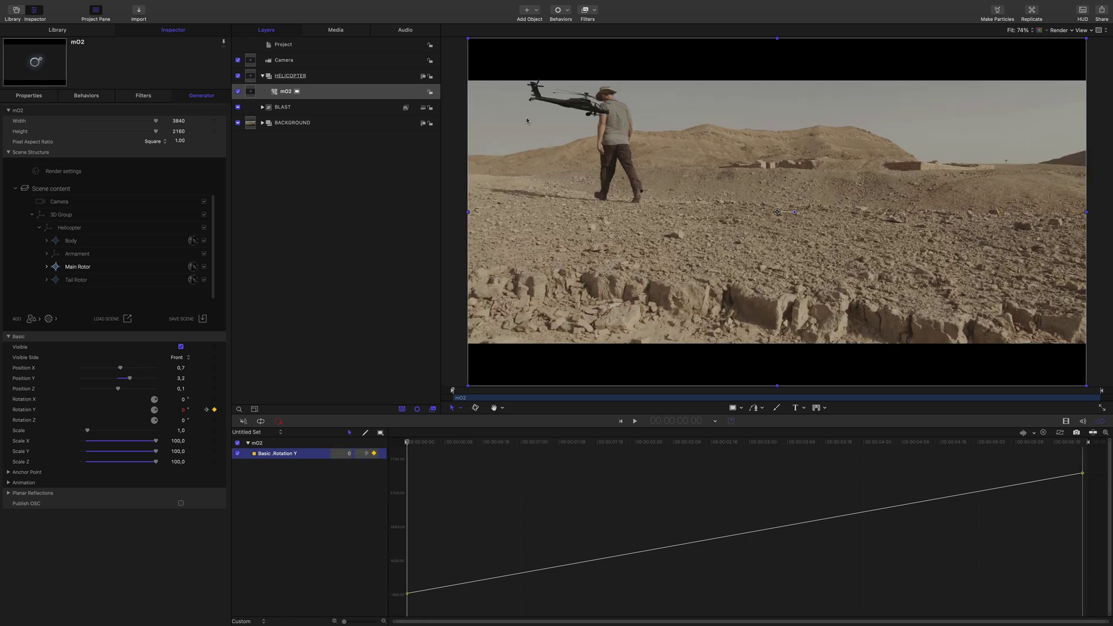
click(83, 282)
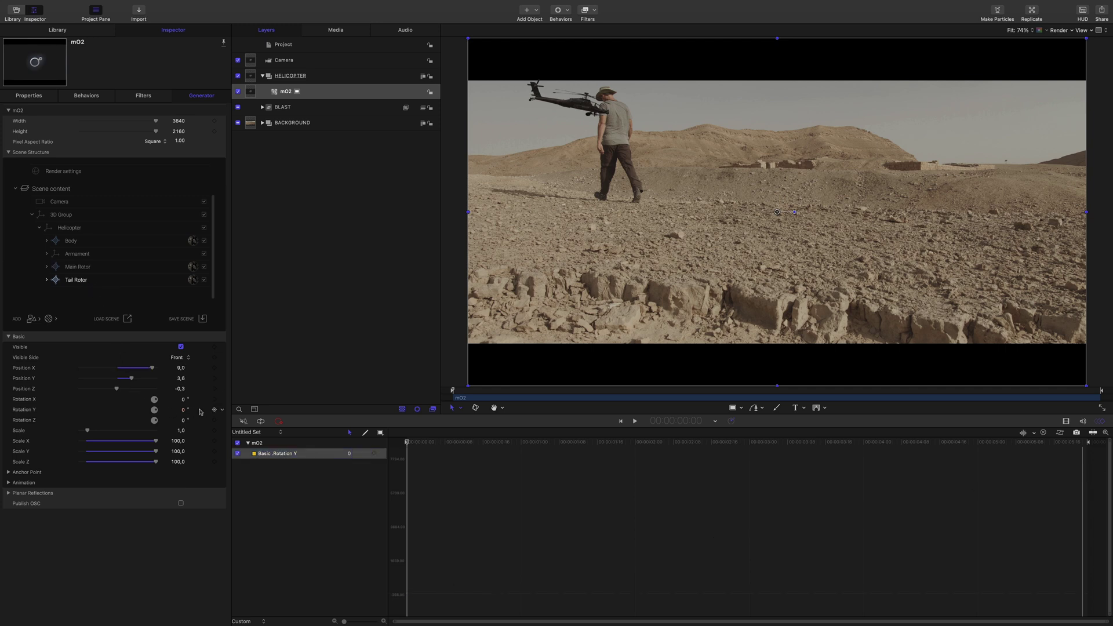
click(175, 419)
drag(507, 390, 1095, 390)
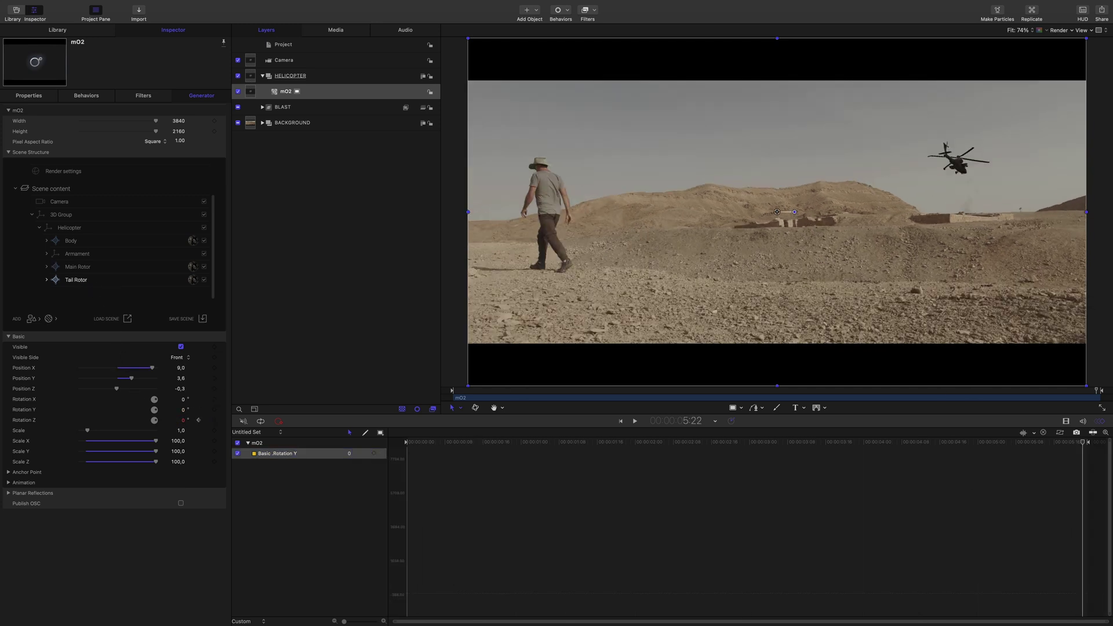
click(183, 420)
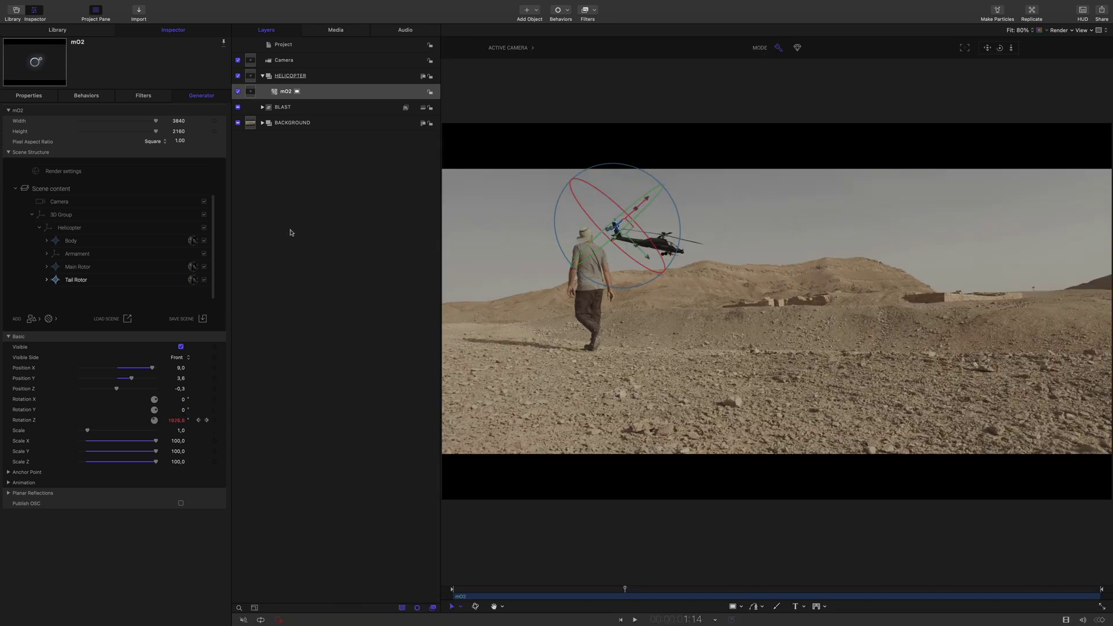
Open the helicopter Body's material and brighten its albedo texture through the Color Correction settings.
click(193, 240)
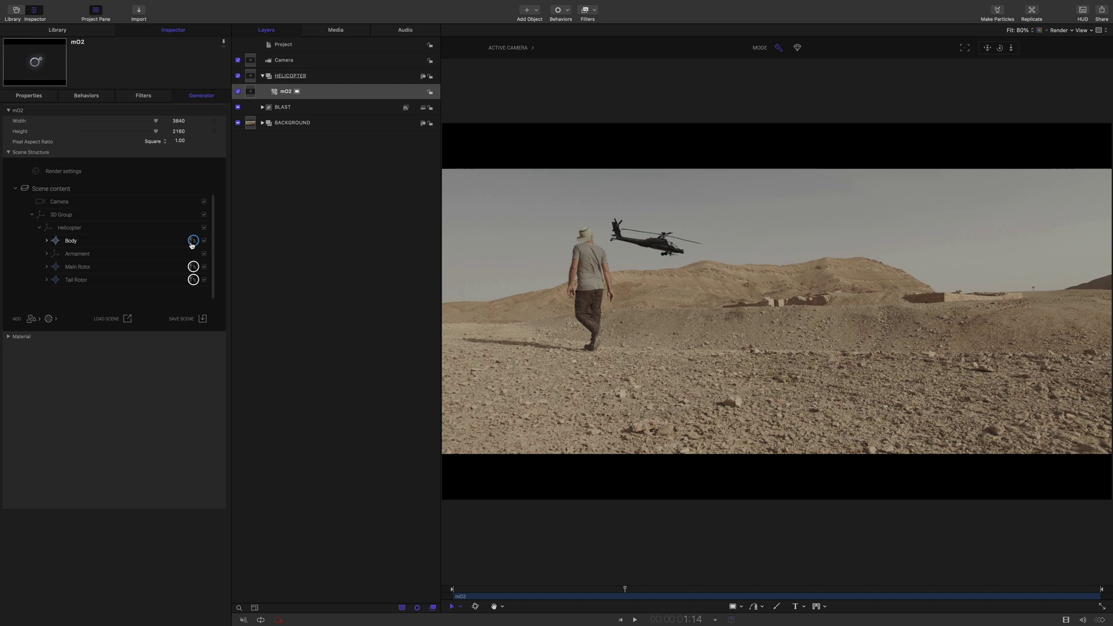
scroll(162, 424, down, 5)
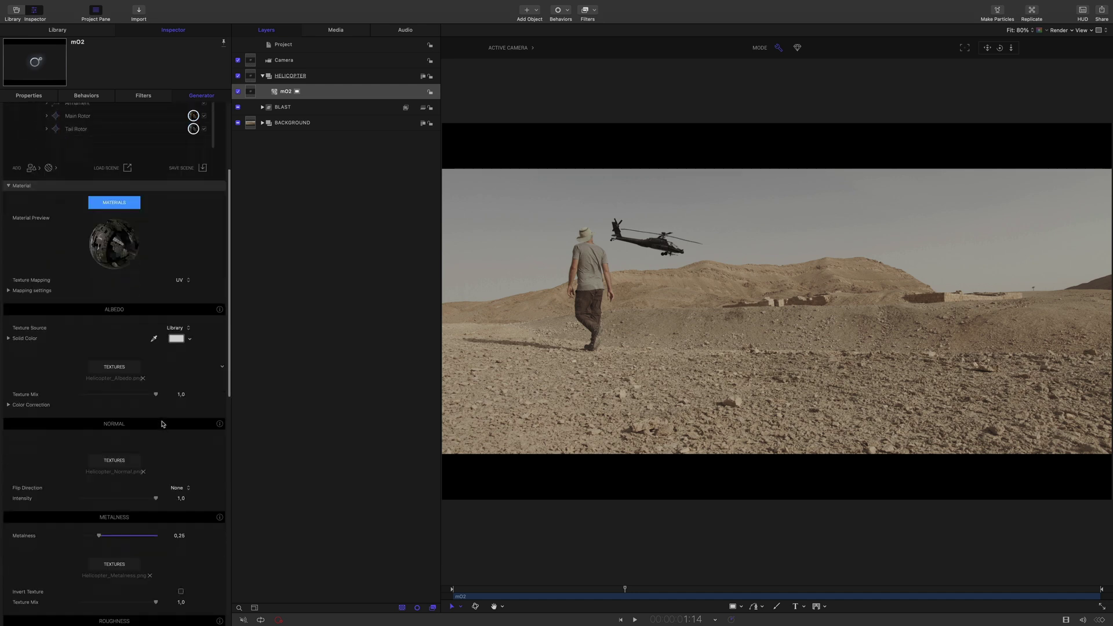
click(9, 379)
drag(163, 451, 193, 449)
drag(158, 402, 171, 402)
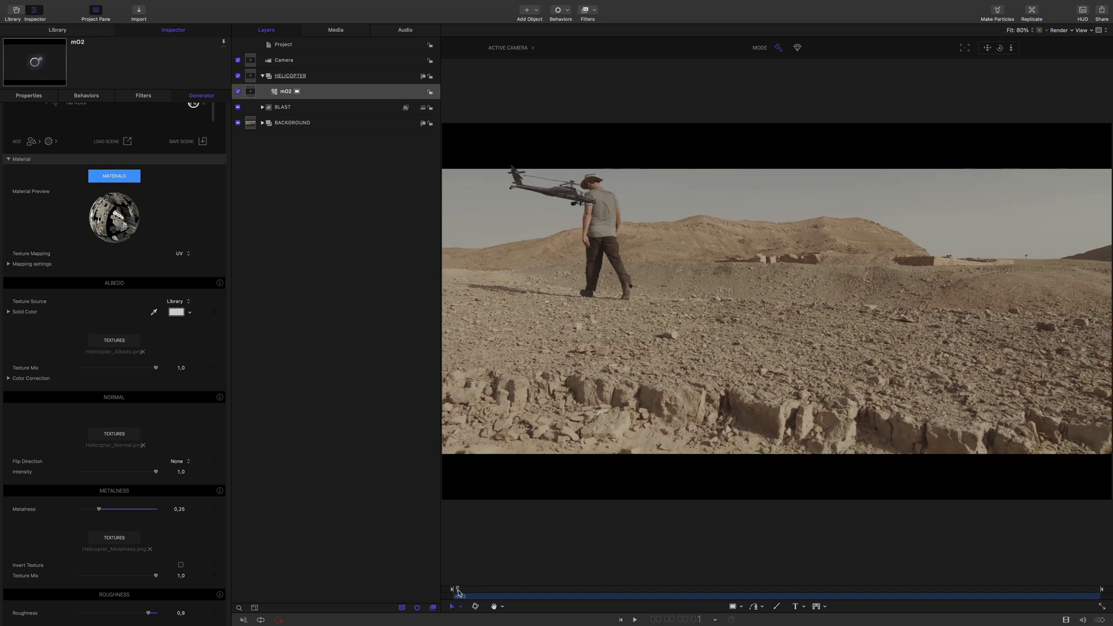
Add a new group above the HELICOPTER group and name it MASK HELICOPTER.
click(312, 193)
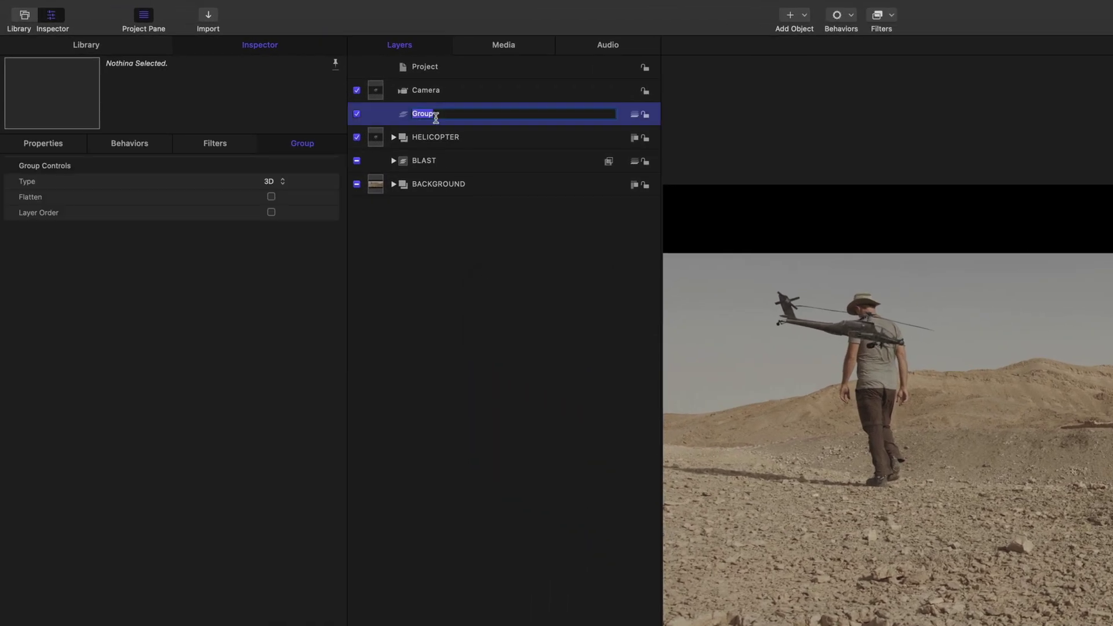
text(MASK HELICOPTER)
key(Return)
Copy the Desert clip from the BACKGROUND group into the MASK HELICOPTER group and collapse the original clip.
click(394, 183)
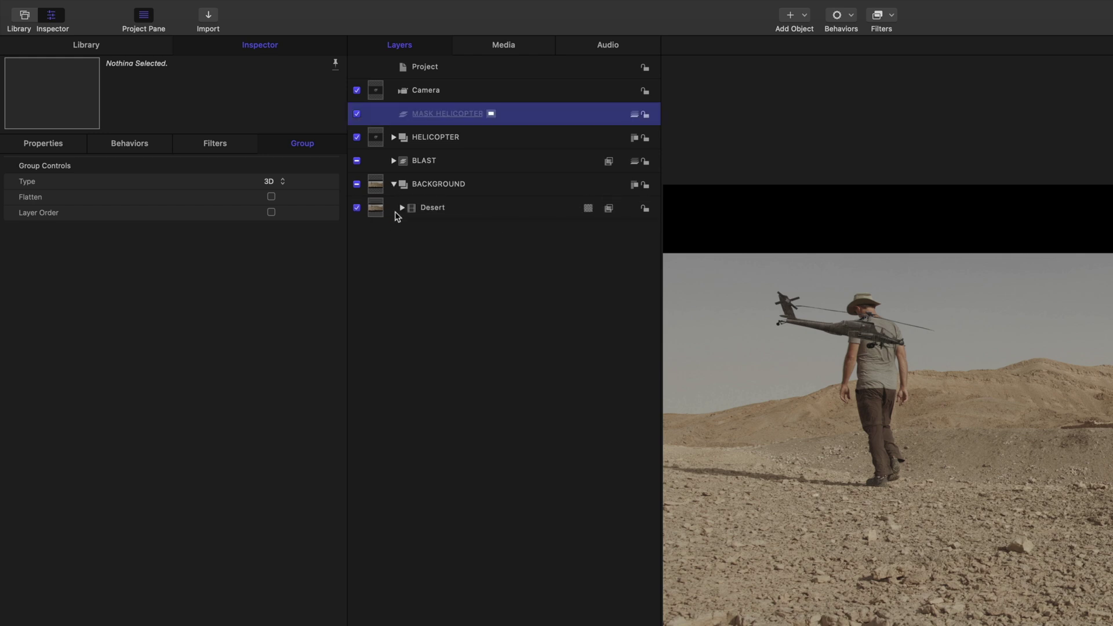
click(402, 208)
click(467, 210)
key(super+c)
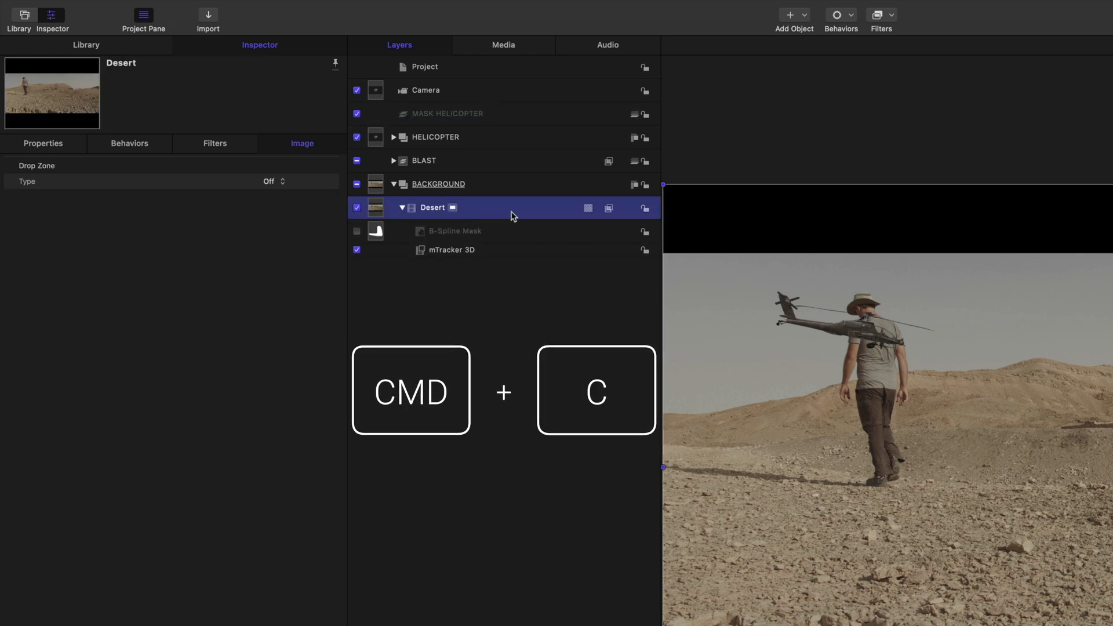
click(455, 116)
key(super+v)
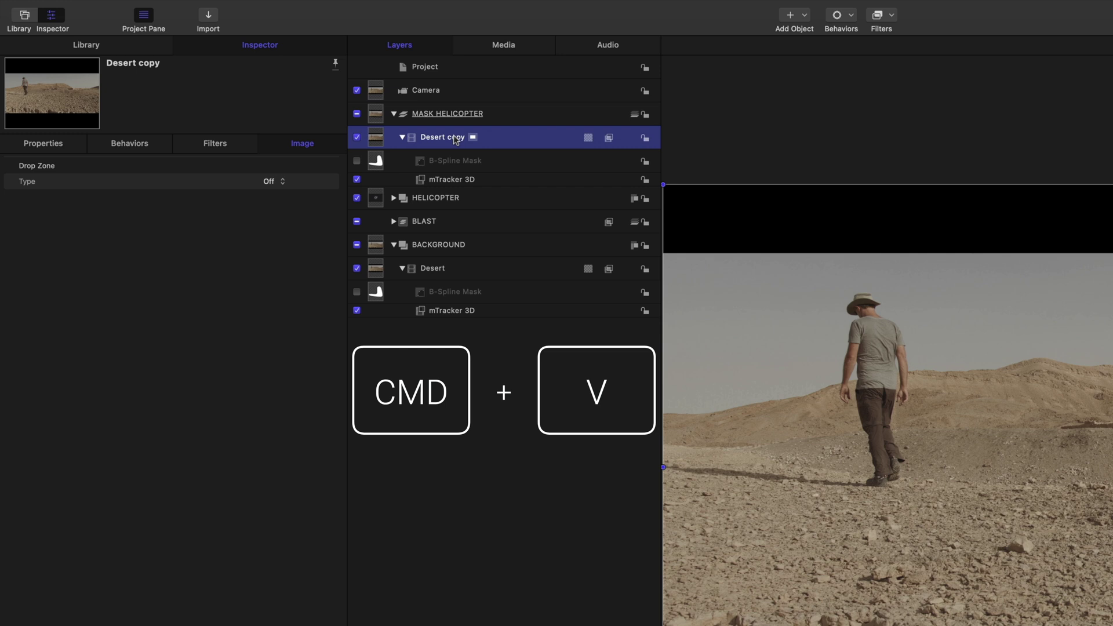
click(393, 198)
click(393, 198)
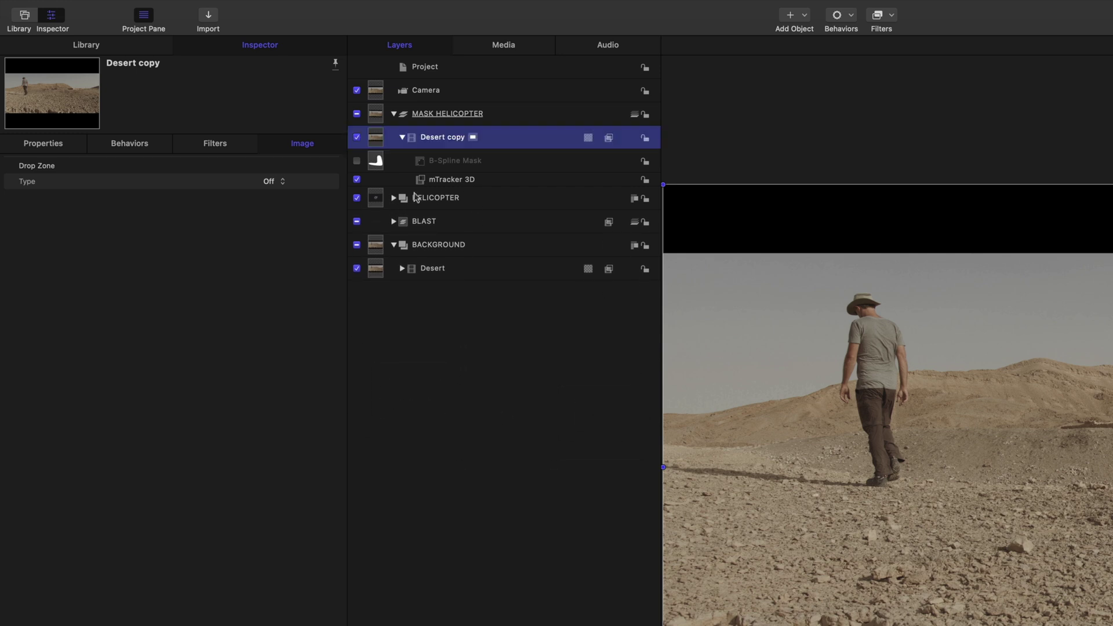
Delete the mTracker 3D filter and the B-Spline Mask from Desert copy, and select the MASK HELICOPTER group.
click(470, 182)
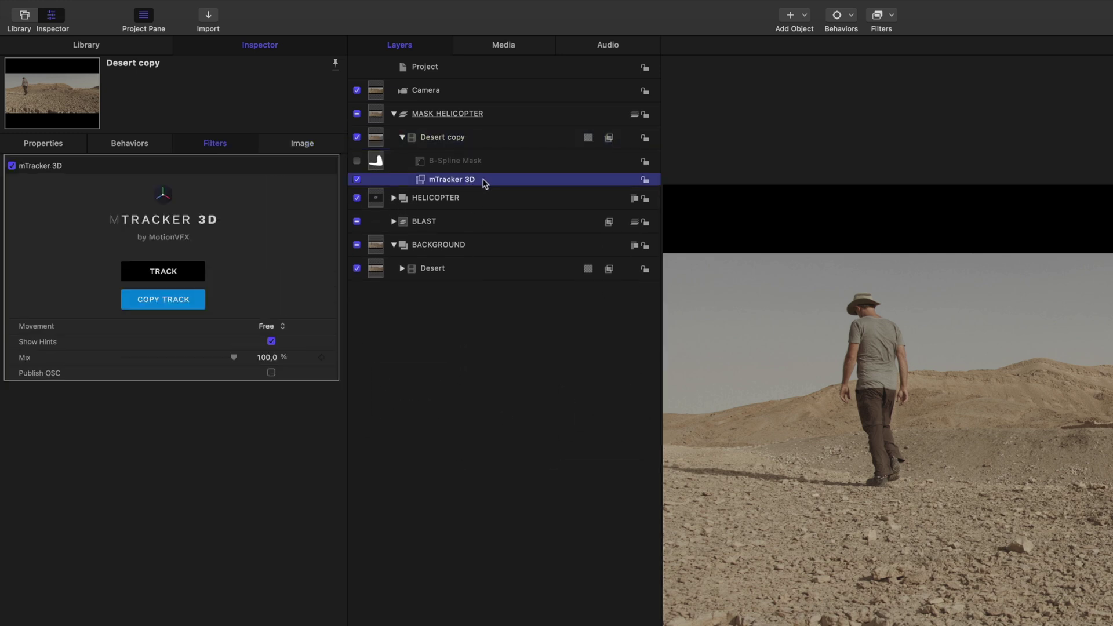
key(Delete)
click(465, 162)
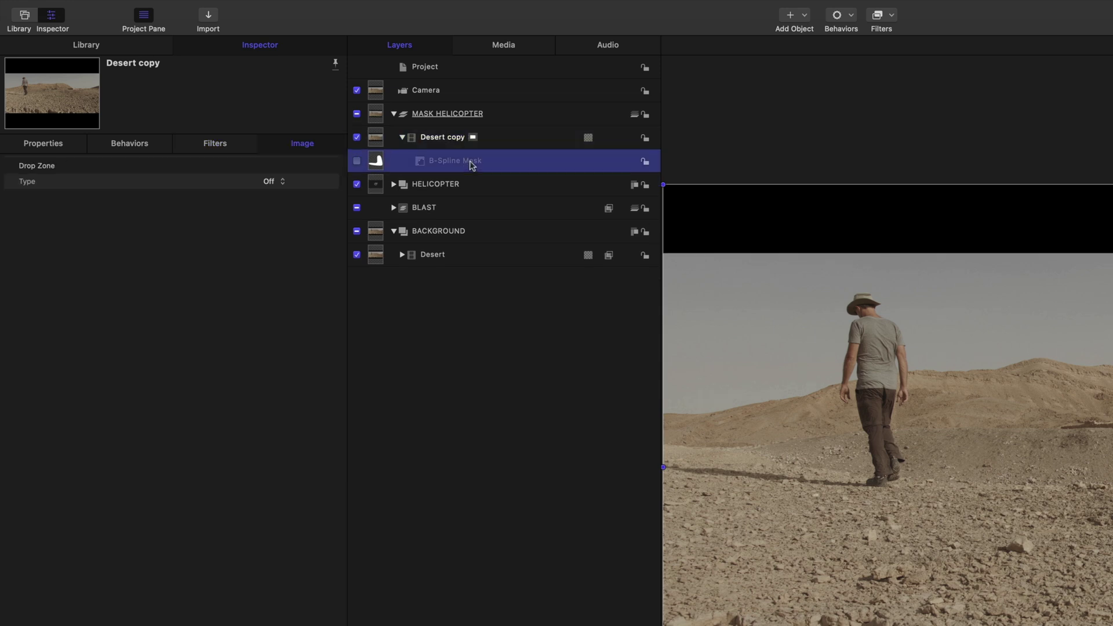
key(Delete)
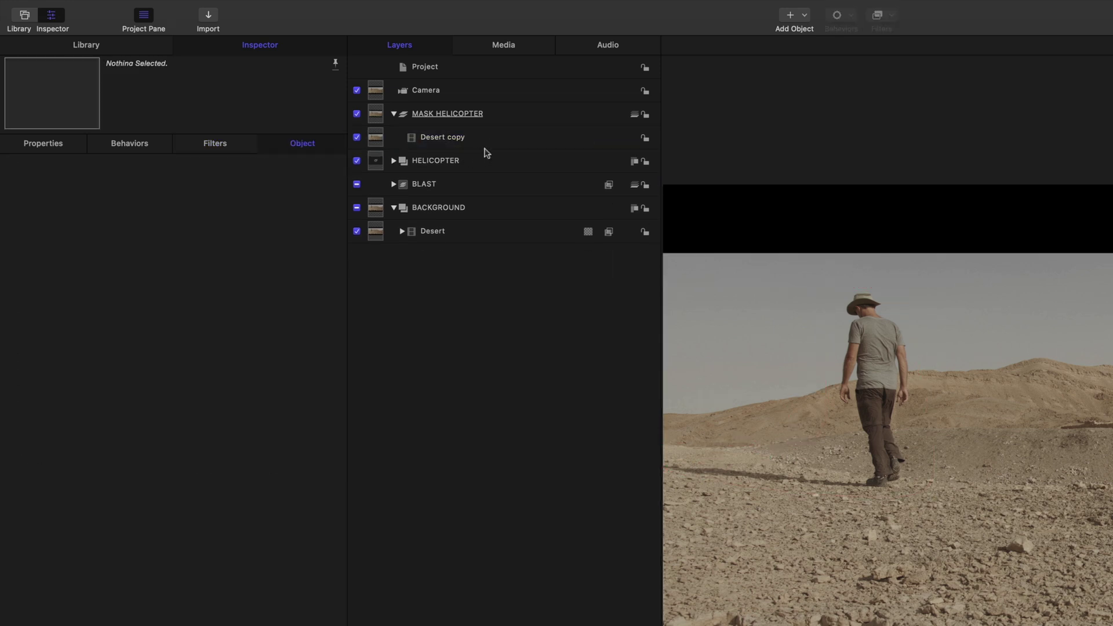
click(542, 114)
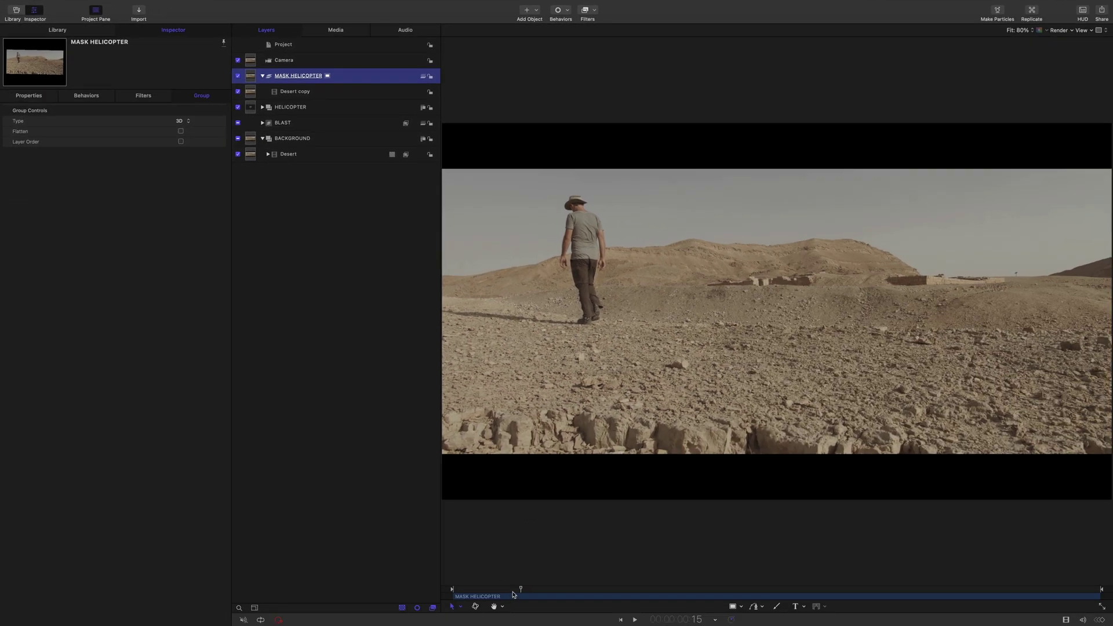
Switch the MASK HELICOPTER group from 3D to 2D and return to the first frame.
drag(516, 590, 452, 591)
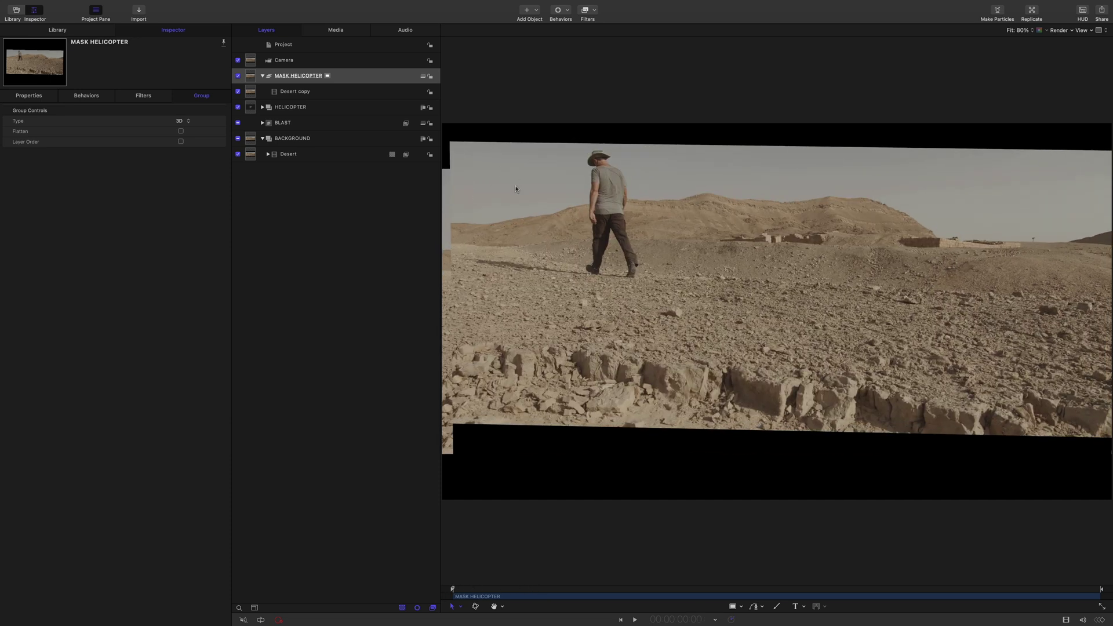
click(422, 77)
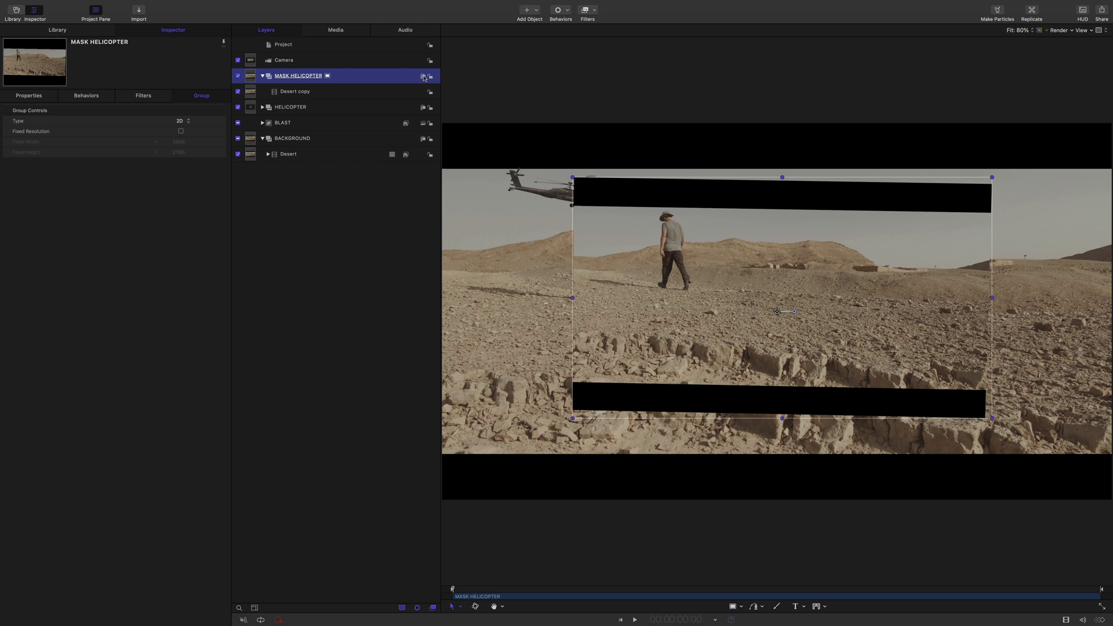
mouse_move(453, 589)
mouse_down()
mouse_move(509, 589)
mouse_move(438, 590)
mouse_up()
Reset Desert copy's position and rotation to 0 on the X, Y and Z axes.
key(F1)
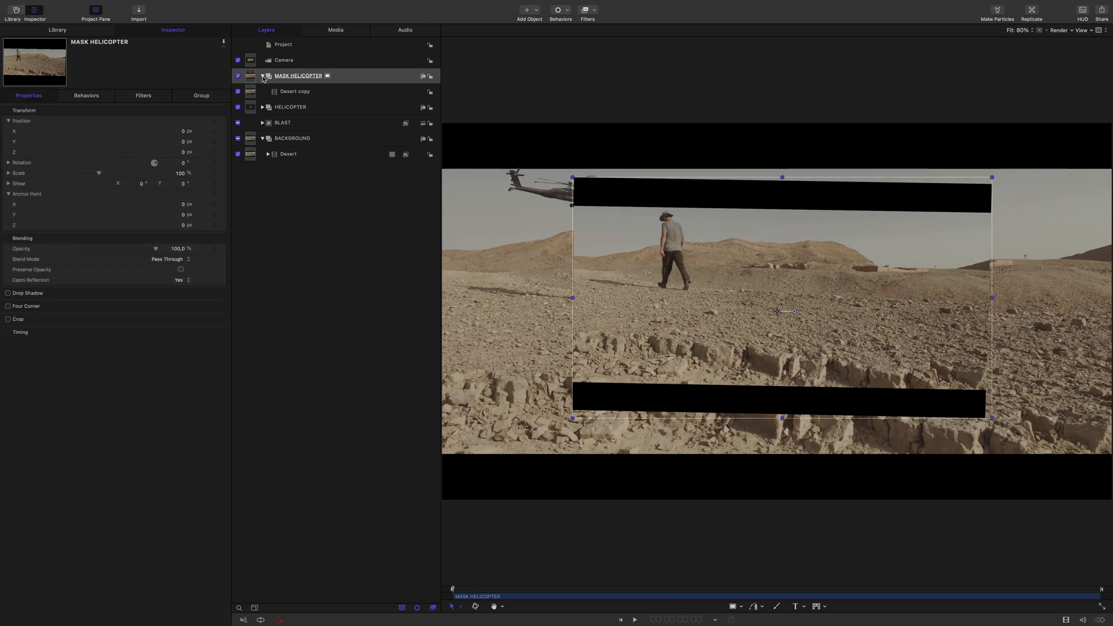
click(294, 93)
key(Tab)
text(0)
key(Tab)
text(0)
click(8, 162)
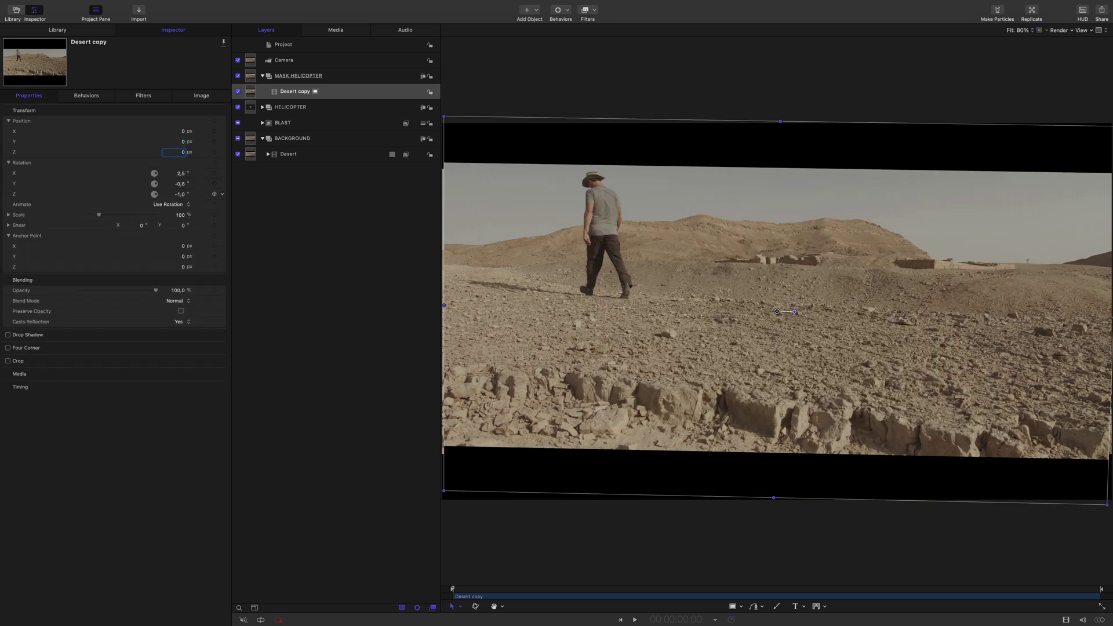
click(175, 194)
text(0)
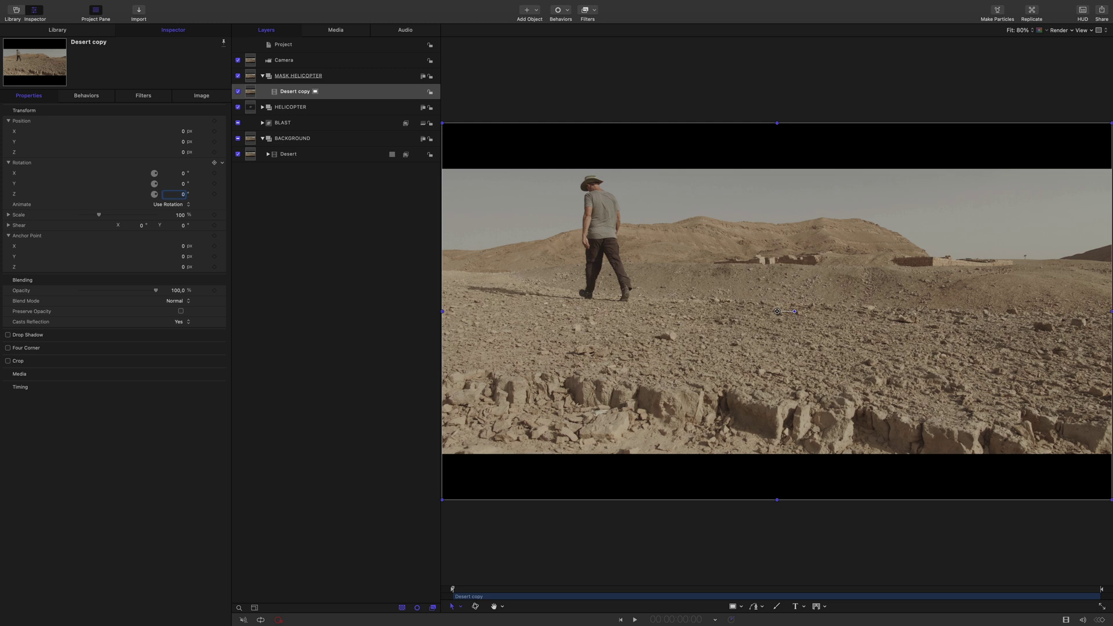
key(Tab)
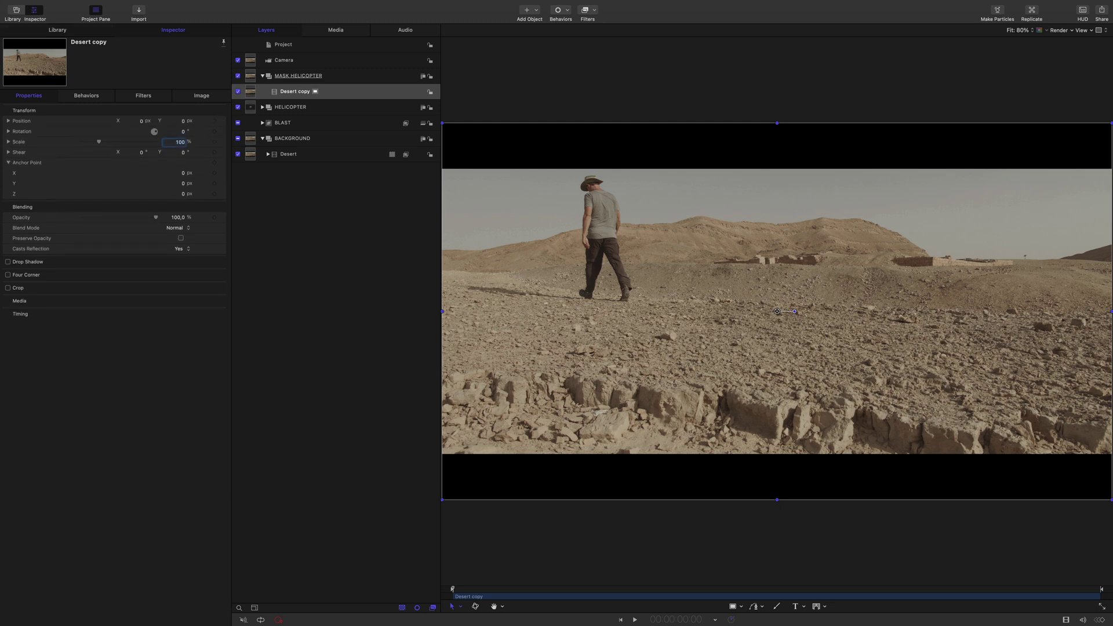
Apply the Keyer filter from the Keying category to Desert copy.
key(super+2)
click(17, 111)
click(133, 164)
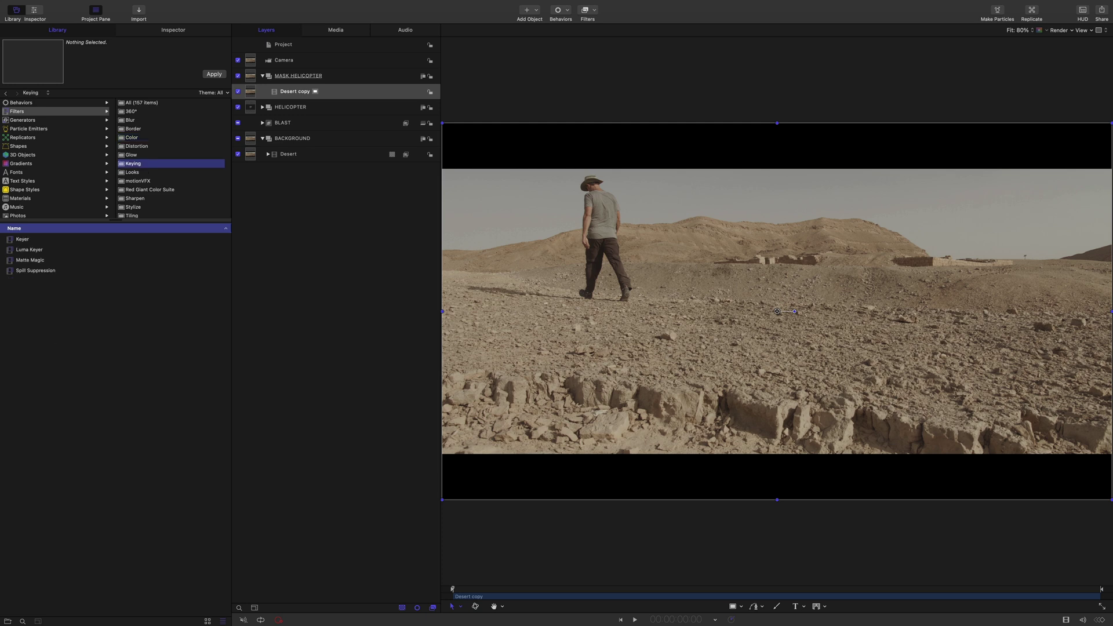
drag(23, 239, 343, 91)
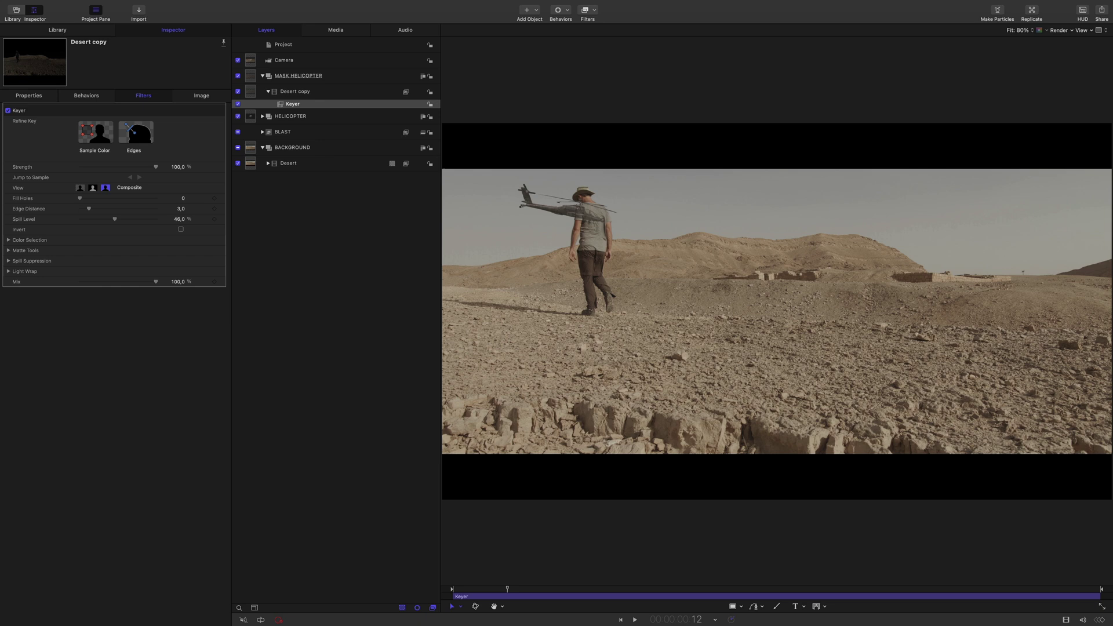
Refine the Keyer matte with levels black 0.17 and white 0.18 and soften 0.2, then play back the composite.
click(93, 188)
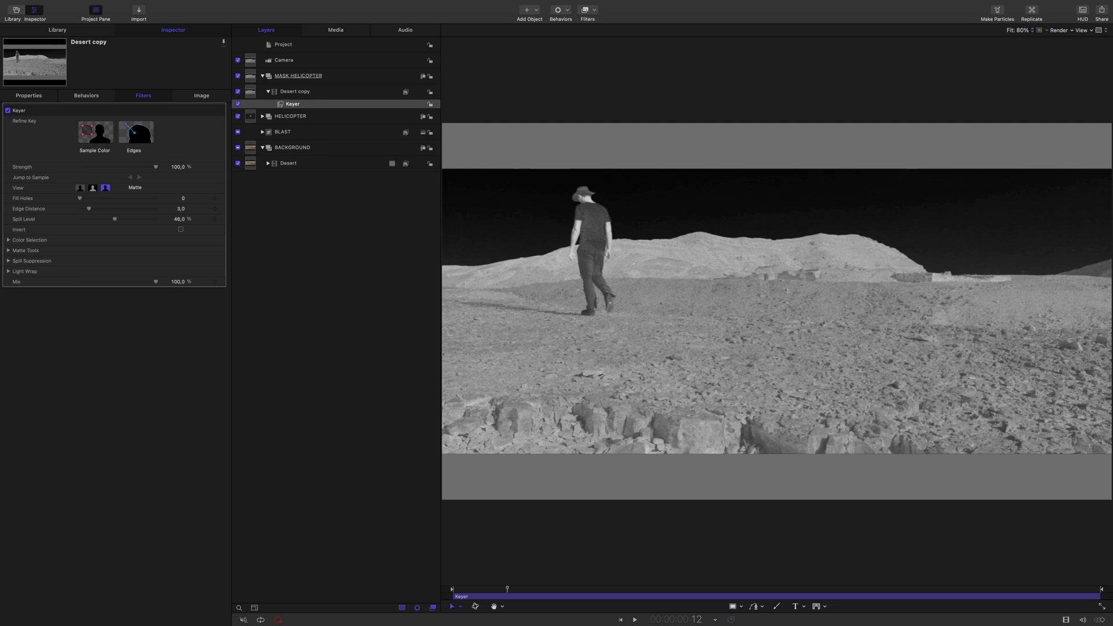
click(9, 251)
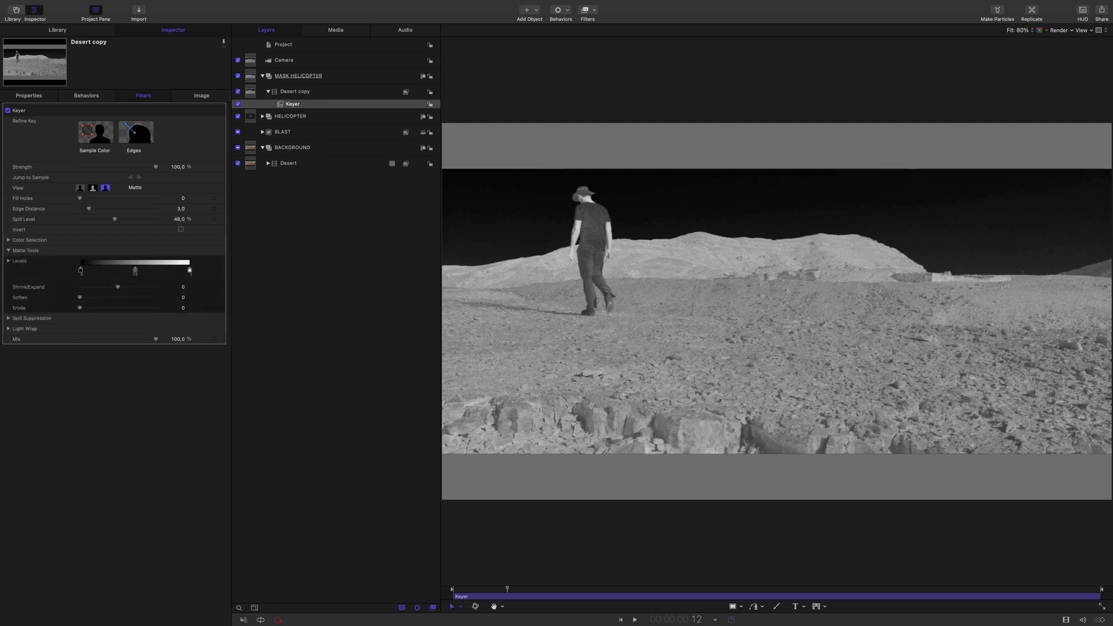
drag(264, 263, 129, 262)
drag(130, 262, 132, 262)
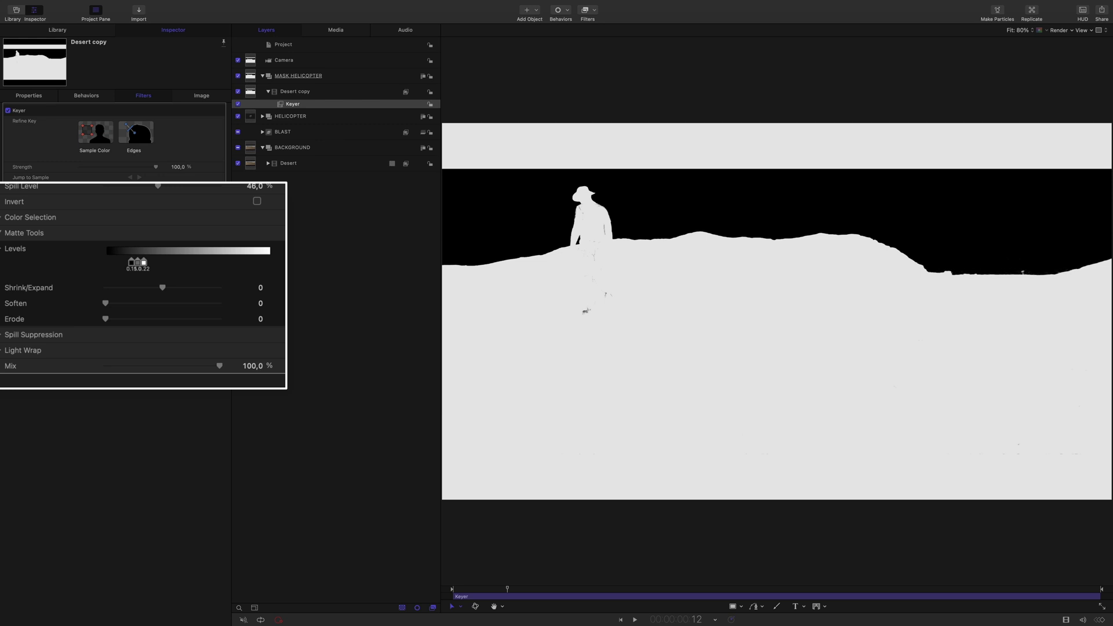
click(1, 248)
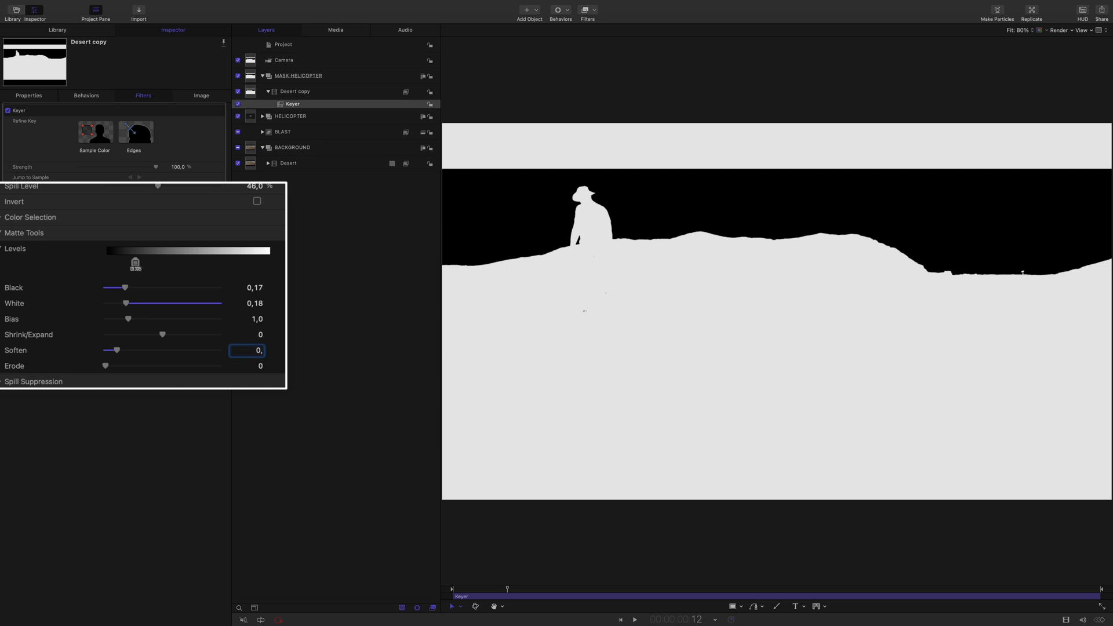
text(2)
key(Return)
click(79, 188)
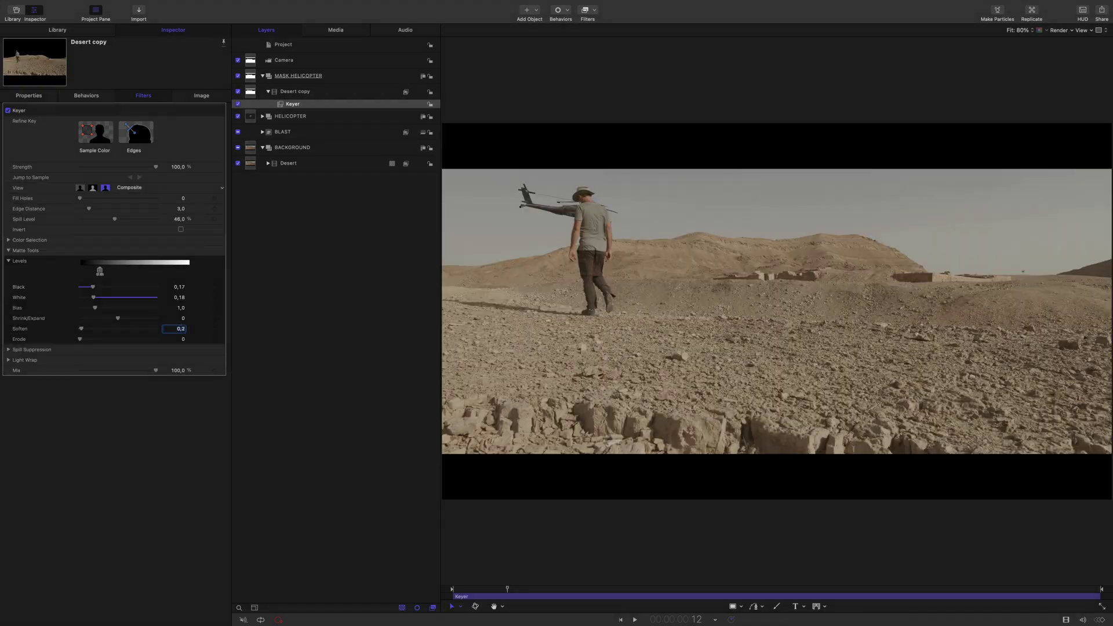
key(space)
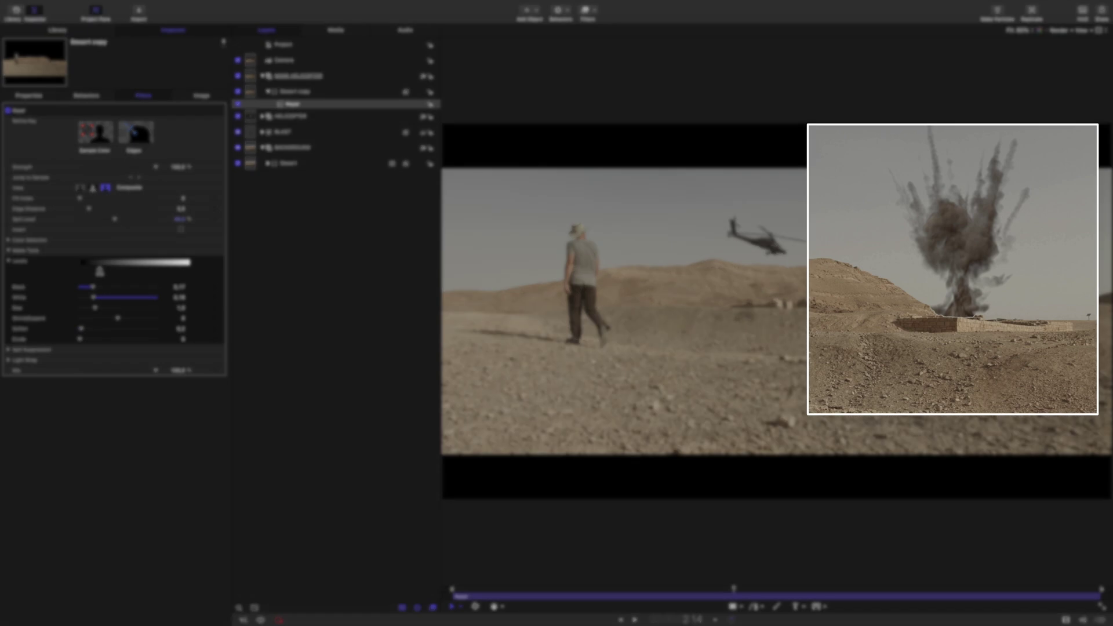
Draw a Circle Mask around the walking man on Desert copy and return the Keyer to Composite view.
click(93, 188)
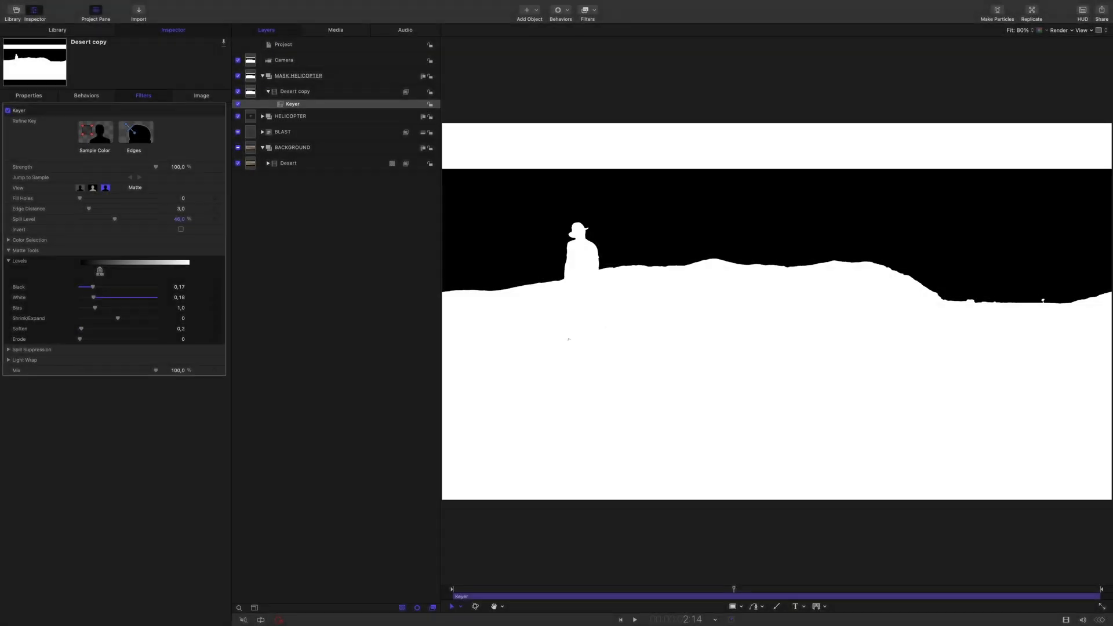
click(824, 607)
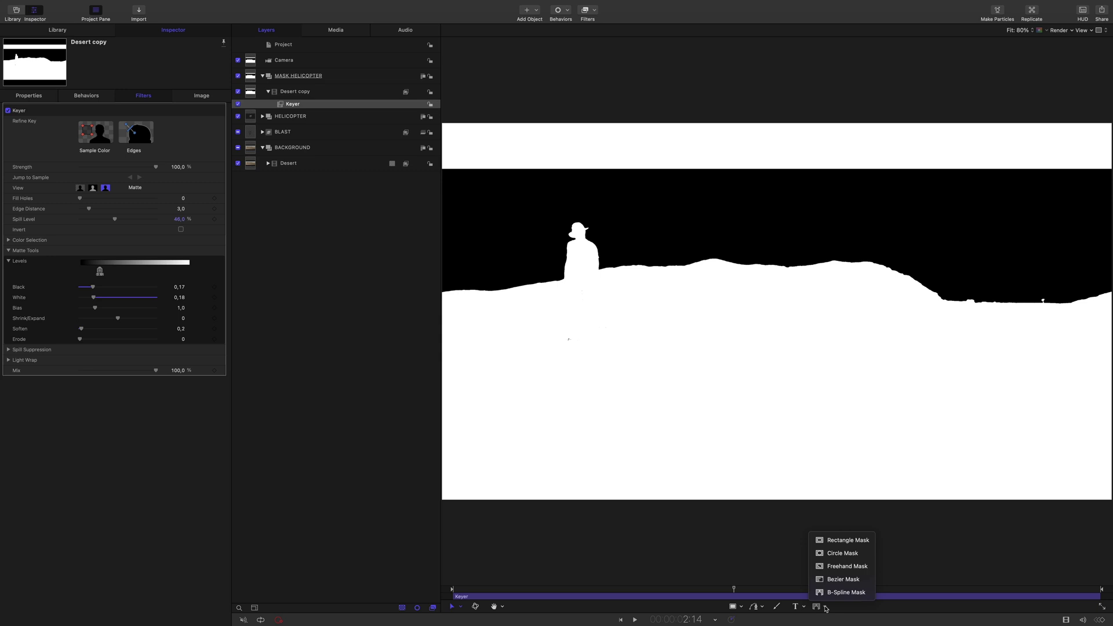
click(842, 553)
drag(532, 208, 628, 323)
click(326, 120)
click(80, 187)
click(327, 109)
Edit the Circle Mask's ellipse so it follows the man, moving it to about X -1159, Y 428 at frame 19 and again at an earlier frame.
click(459, 606)
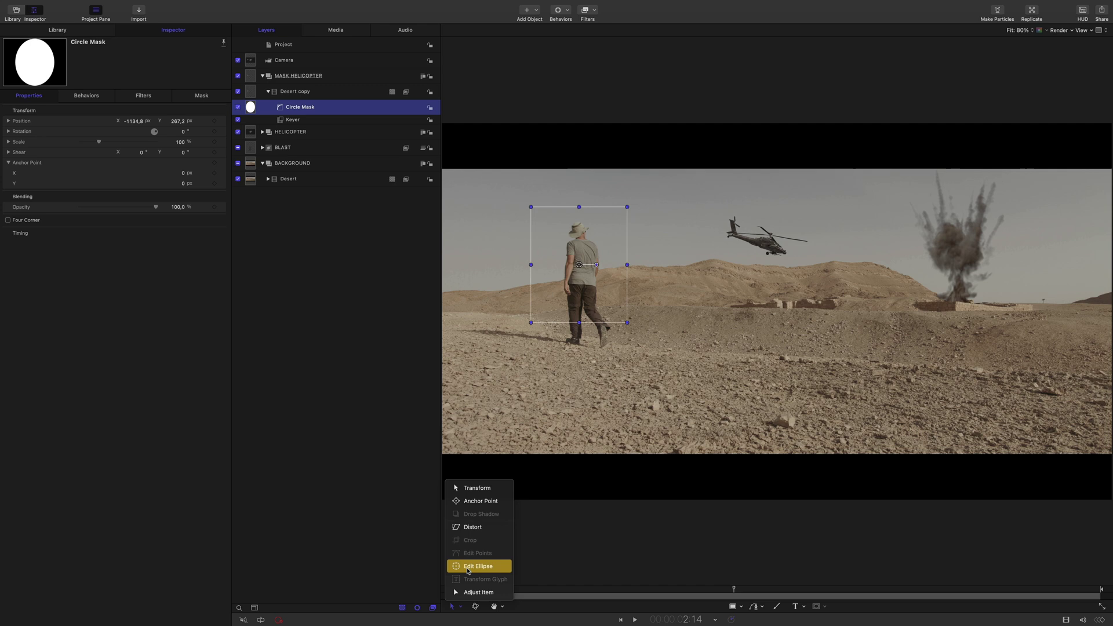
click(484, 567)
drag(733, 589, 538, 574)
drag(579, 264, 573, 237)
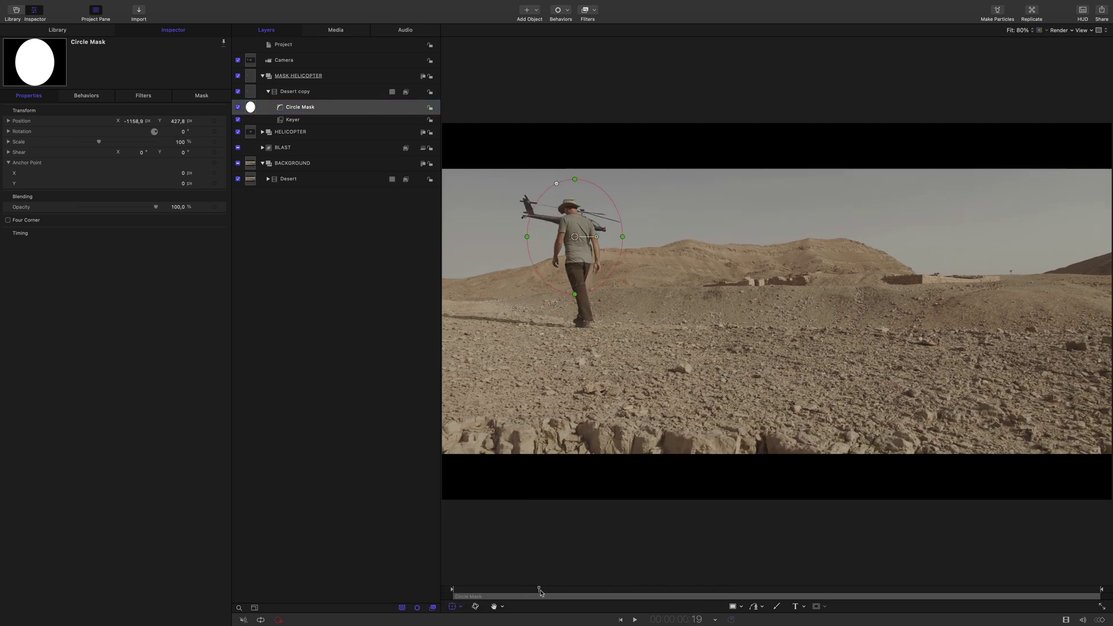
drag(539, 590, 481, 589)
drag(573, 236, 581, 219)
drag(481, 590, 577, 608)
key(space)
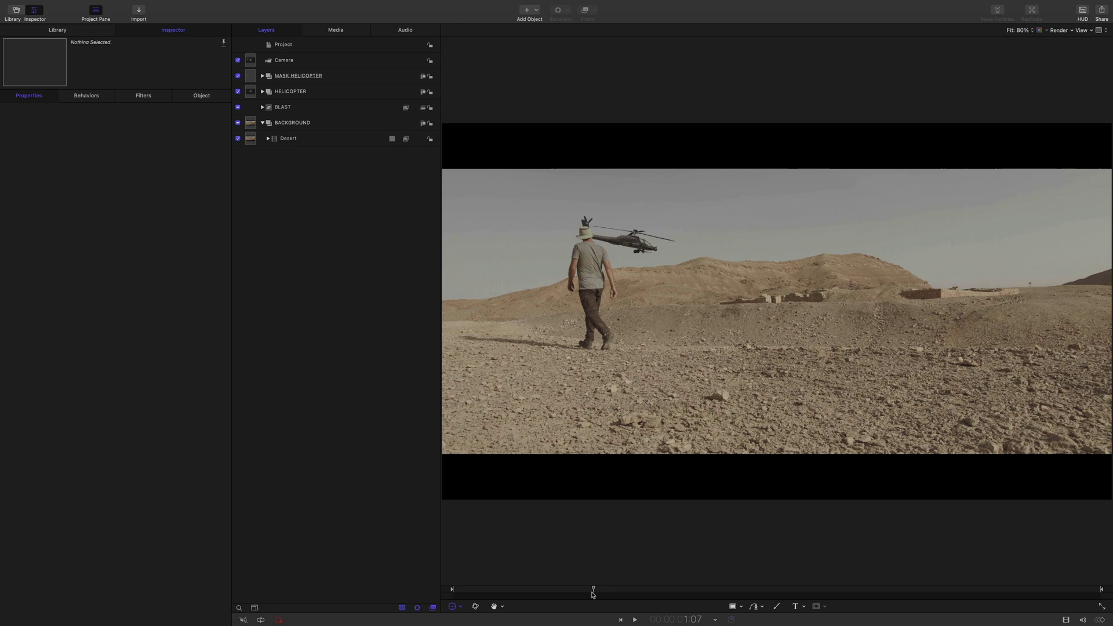
Add the Bullet Big Caliber model from Miscellaneous Models to the mO2 scene in the HELICOPTER group.
click(262, 92)
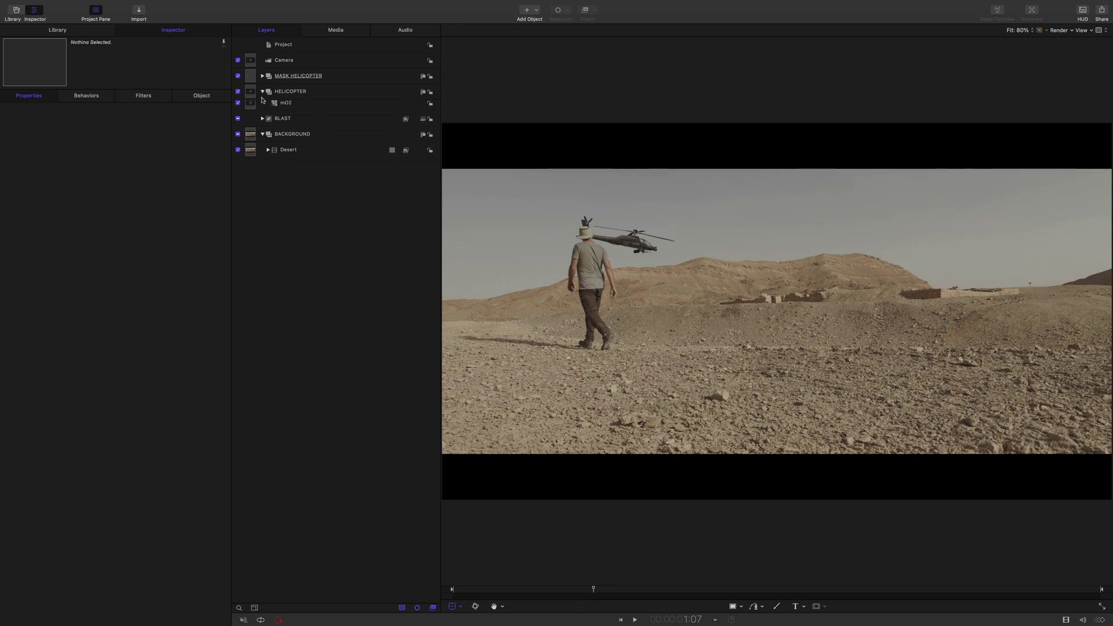
click(313, 111)
click(40, 228)
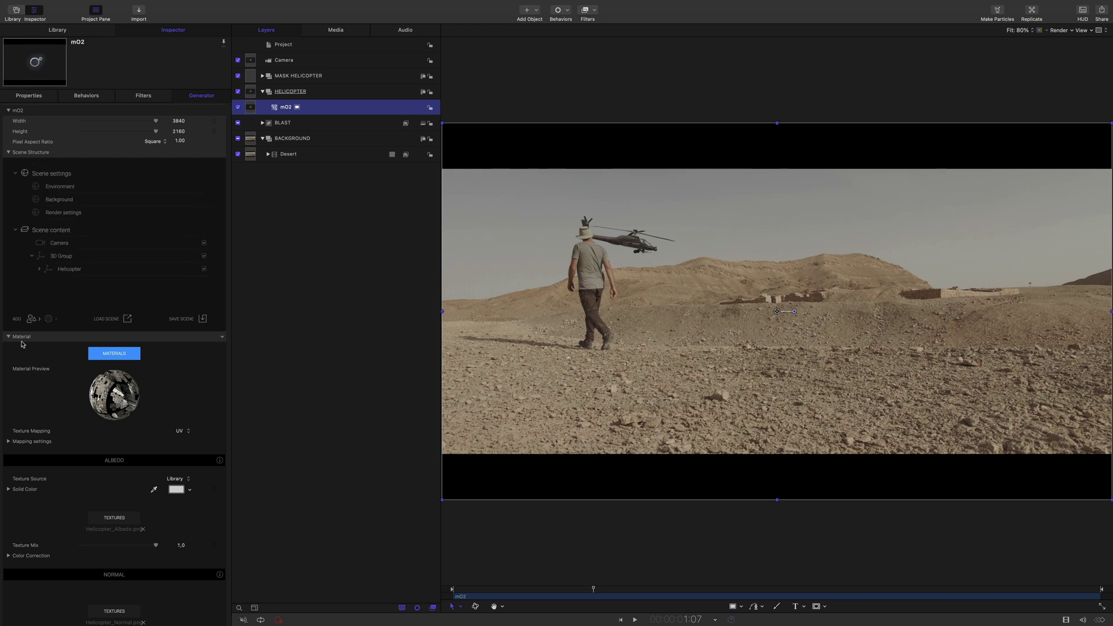
click(41, 320)
mouse_move(69, 320)
mouse_move(125, 417)
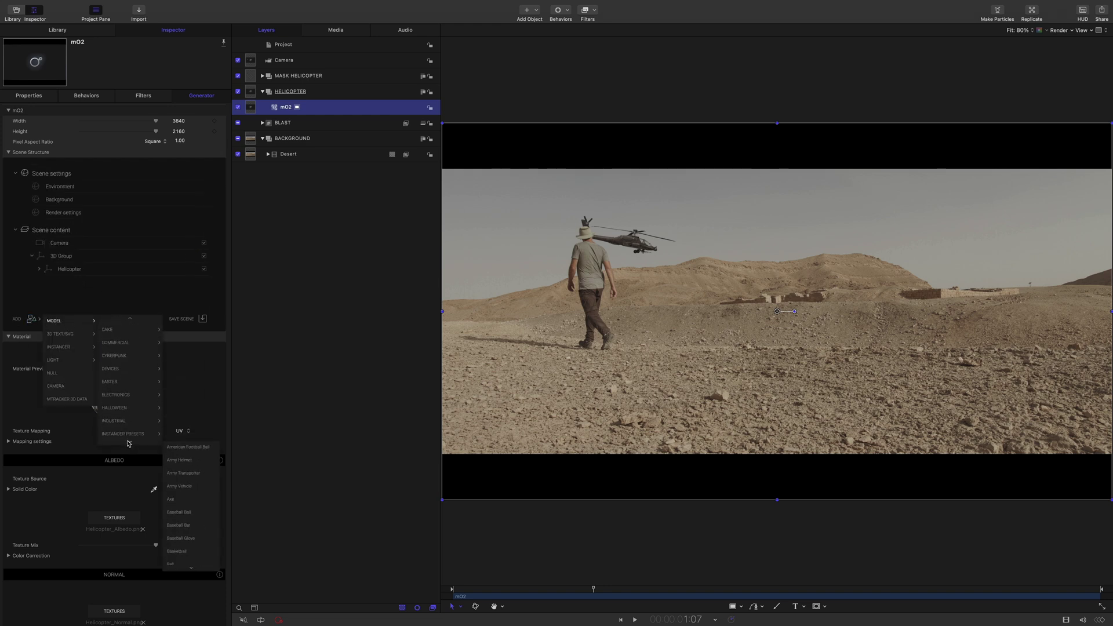
mouse_move(128, 391)
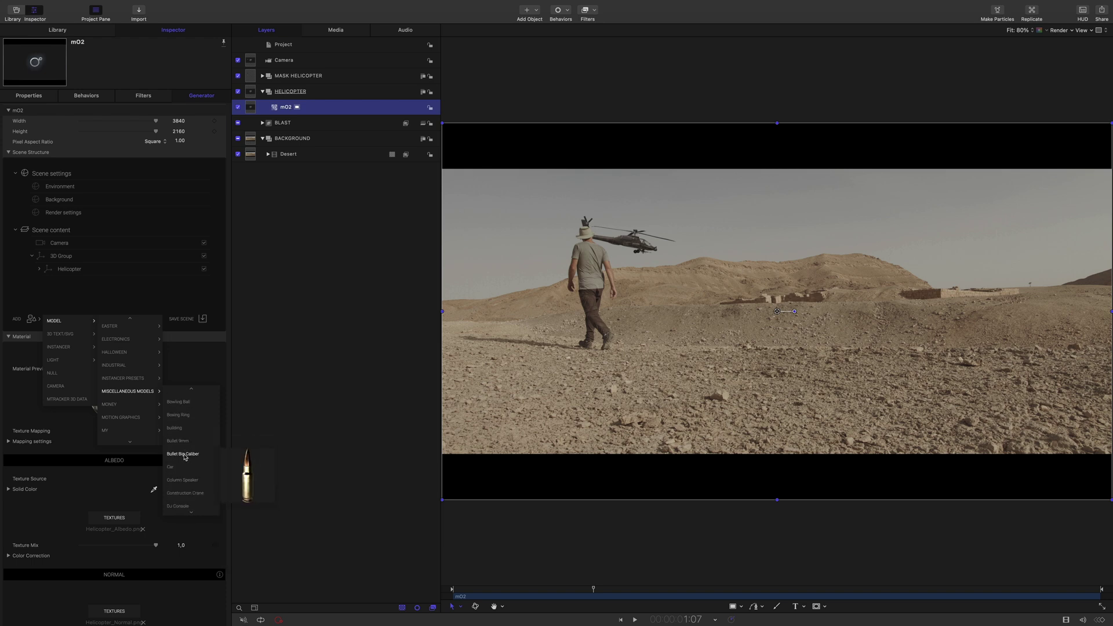
click(184, 455)
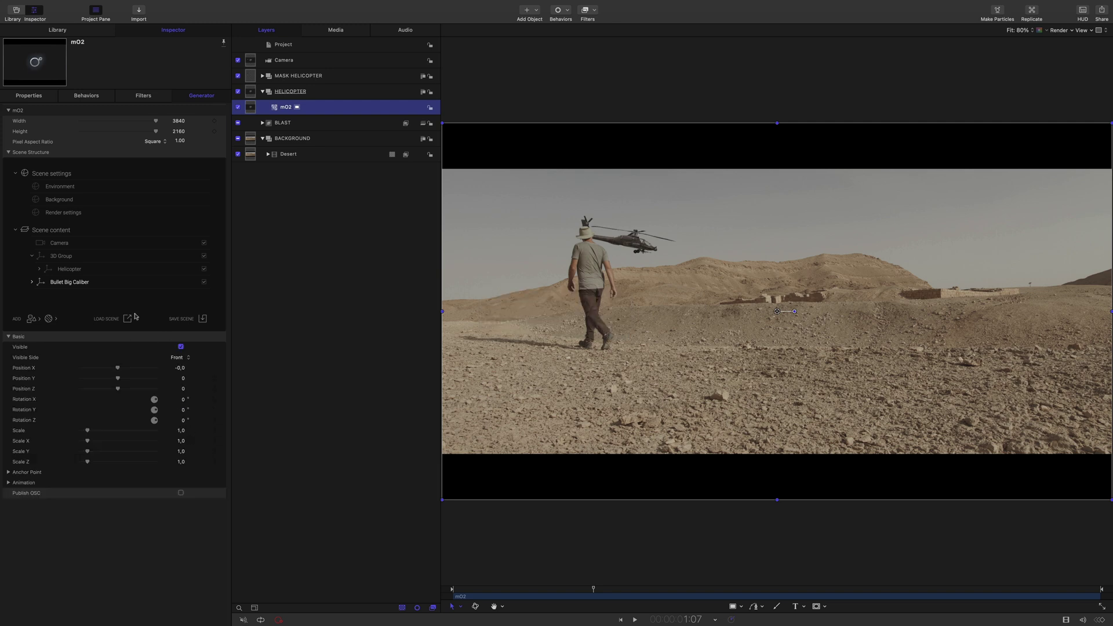
Place the bullet in the 3D Group at scale 7, keyframing position X -21.2, Y 3.9, Z 0 and rotation 105°, 90°, 0° at 1:07.
click(173, 440)
text(3,8)
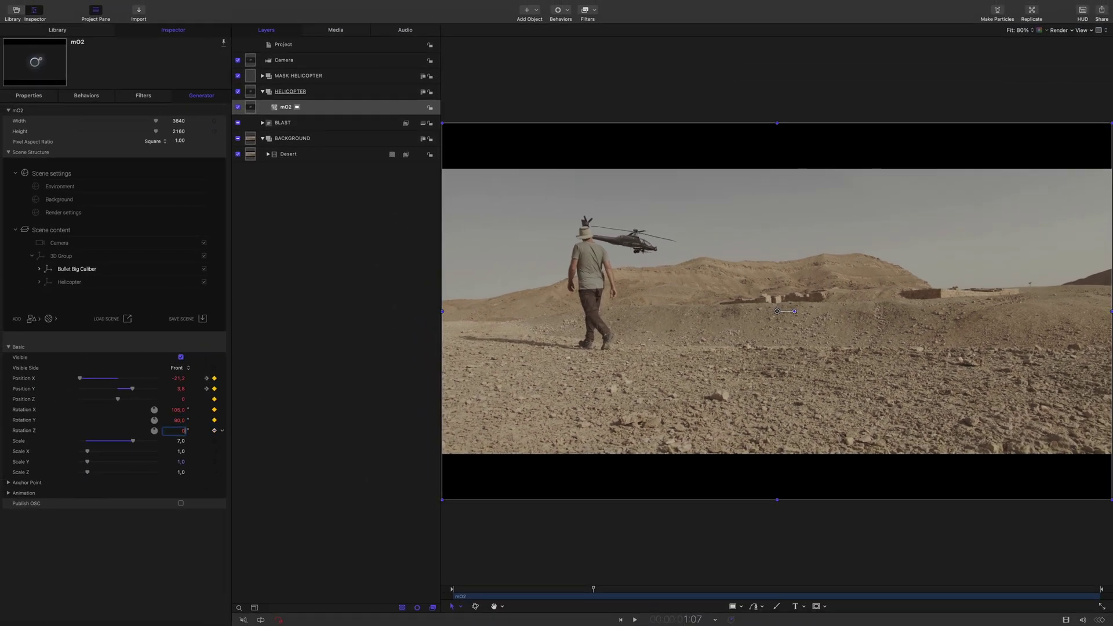
key(Left)
key(Left)
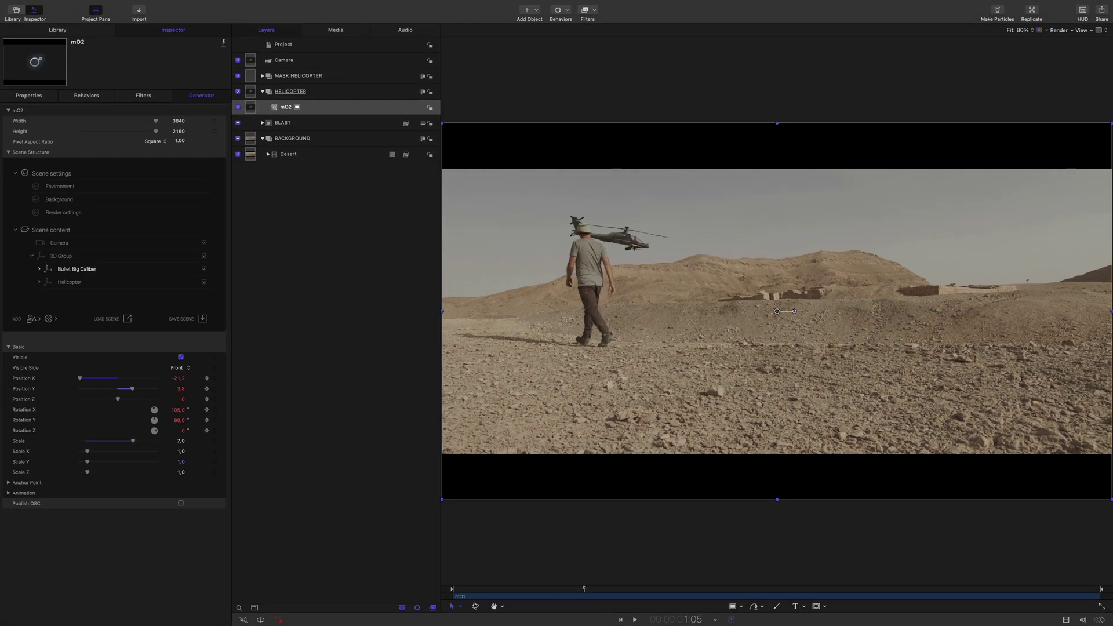
Keyframe the bullet's Visible setting on at 1:07 and go to the preceding frame, 1:06.
key(Right)
key(Right)
key(Right)
key(Left)
drag(179, 389, 179, 381)
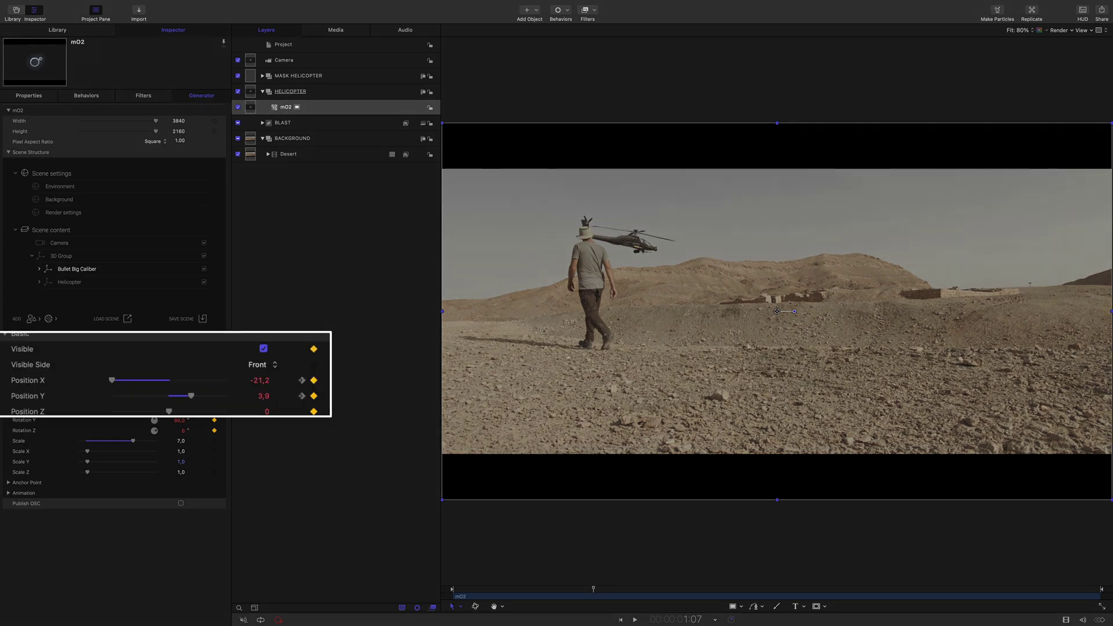
key(Left)
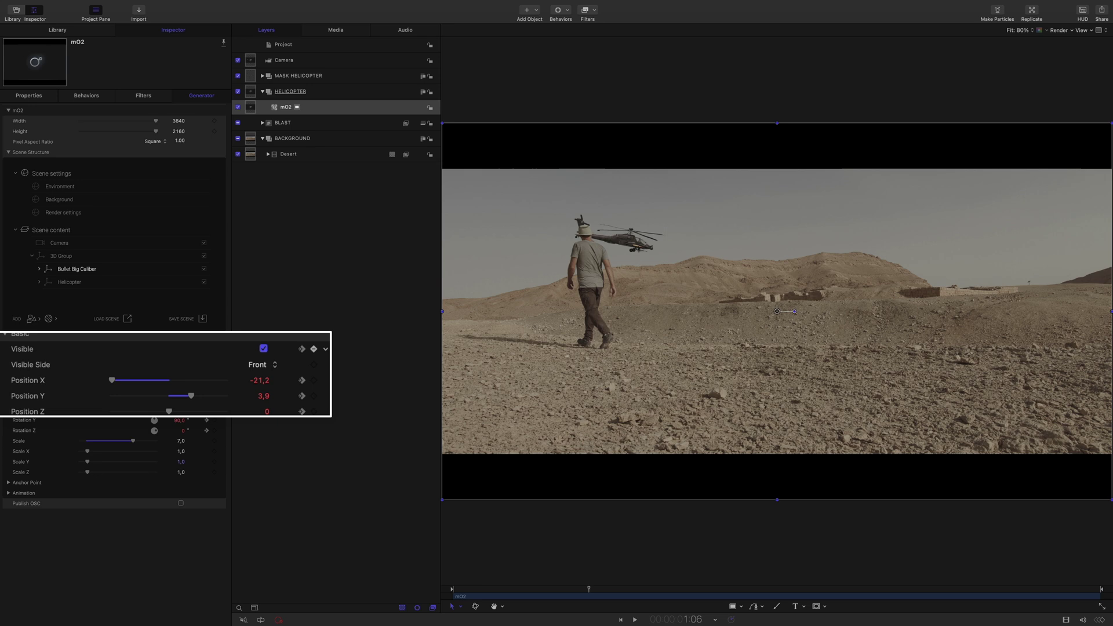
Keyframe the bullet's position X and Y to 0 at 1:19 and keyframe its Visible setting at the end of the flight.
key(Right)
key(Right)
key(Right)
key(Right)
key(Right)
key(Right)
key(Right)
key(Right)
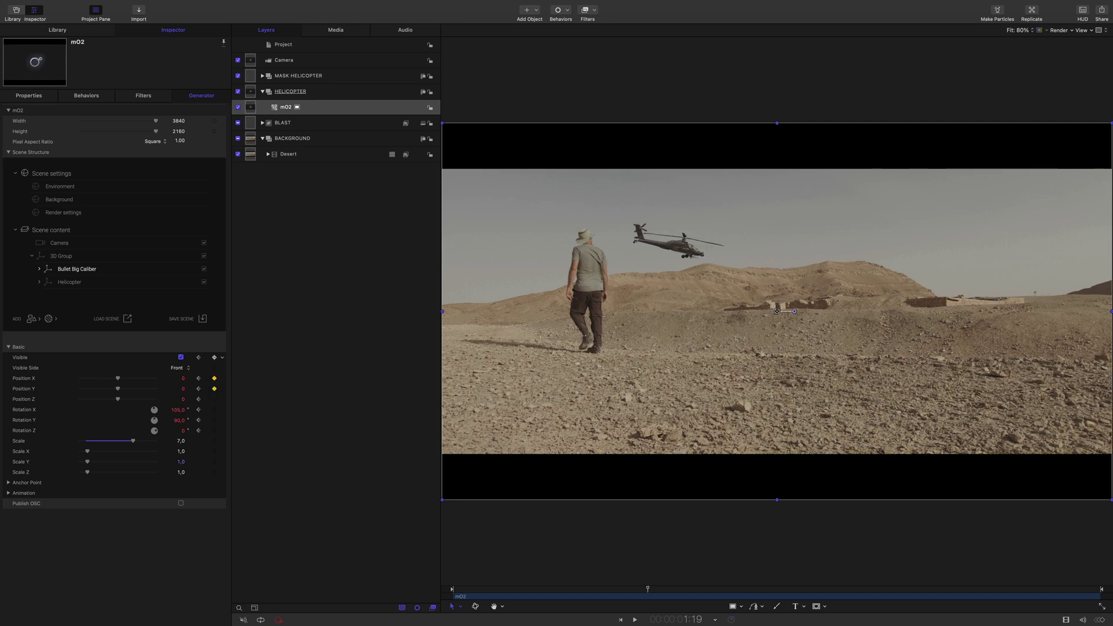
key(Left)
key(Left)
key(Right)
key(Right)
Show the bullet's Position X and Position Y in the Keyframe Editor and apply Ease Out to their starting keyframes.
key(Left)
key(Left)
key(Left)
key(Left)
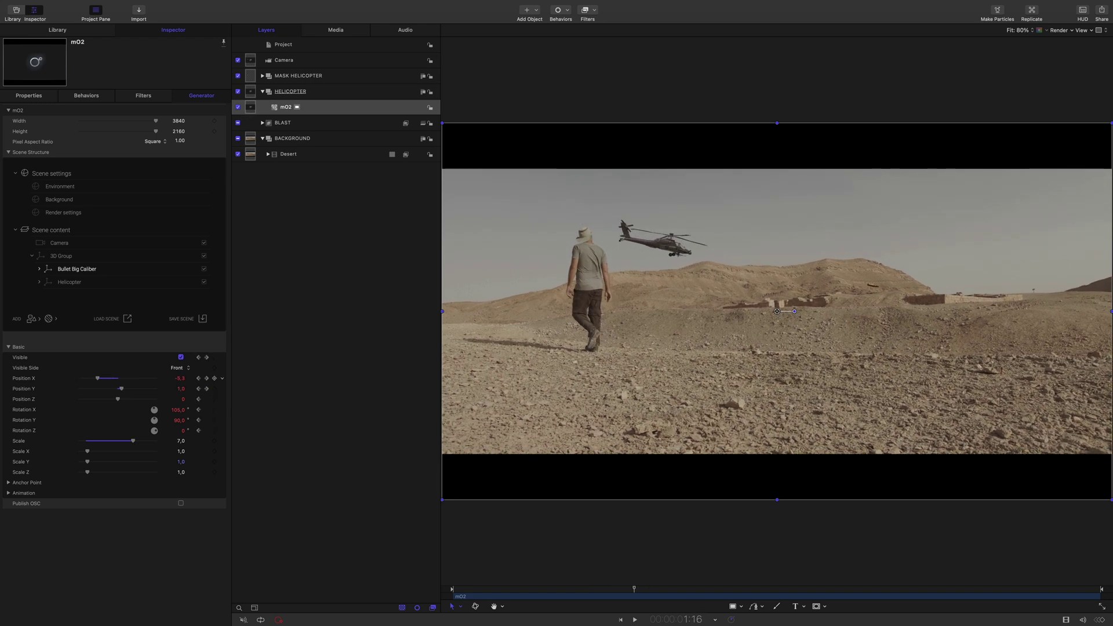
click(222, 378)
click(261, 408)
click(222, 388)
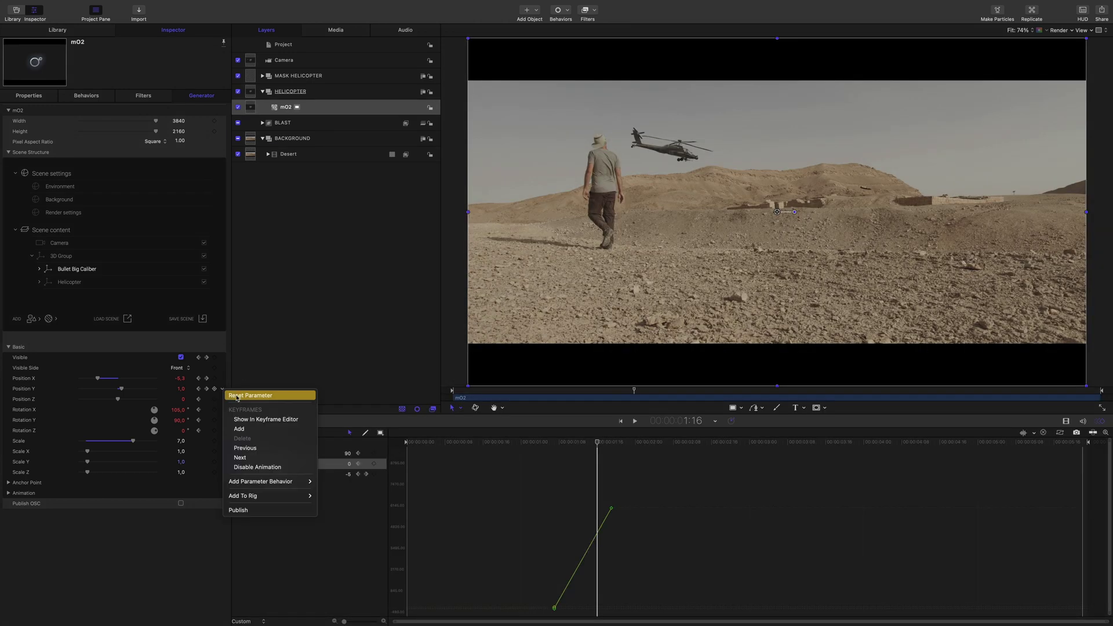
click(261, 419)
right_click(553, 492)
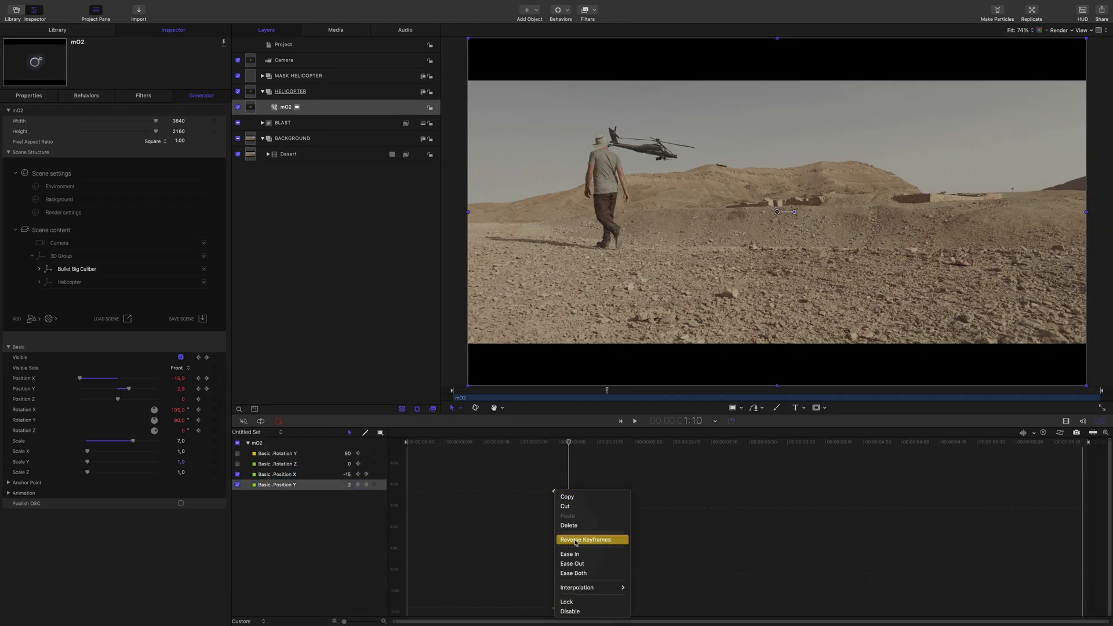
click(573, 563)
click(553, 609)
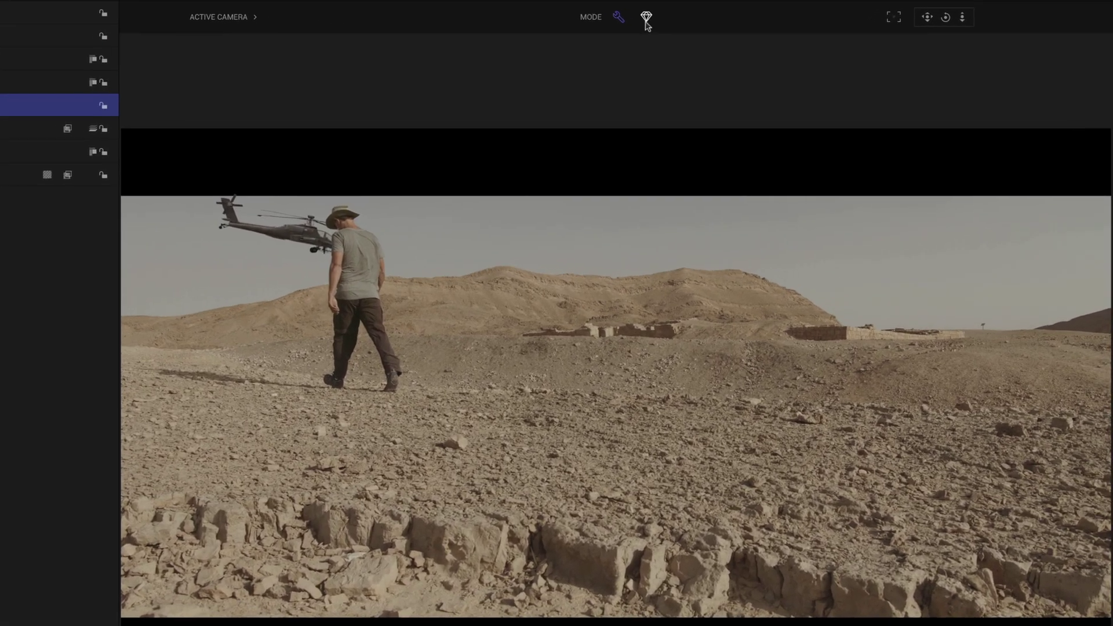
Switch the mO2 viewport from its wrench mode to its diamond mode.
click(645, 18)
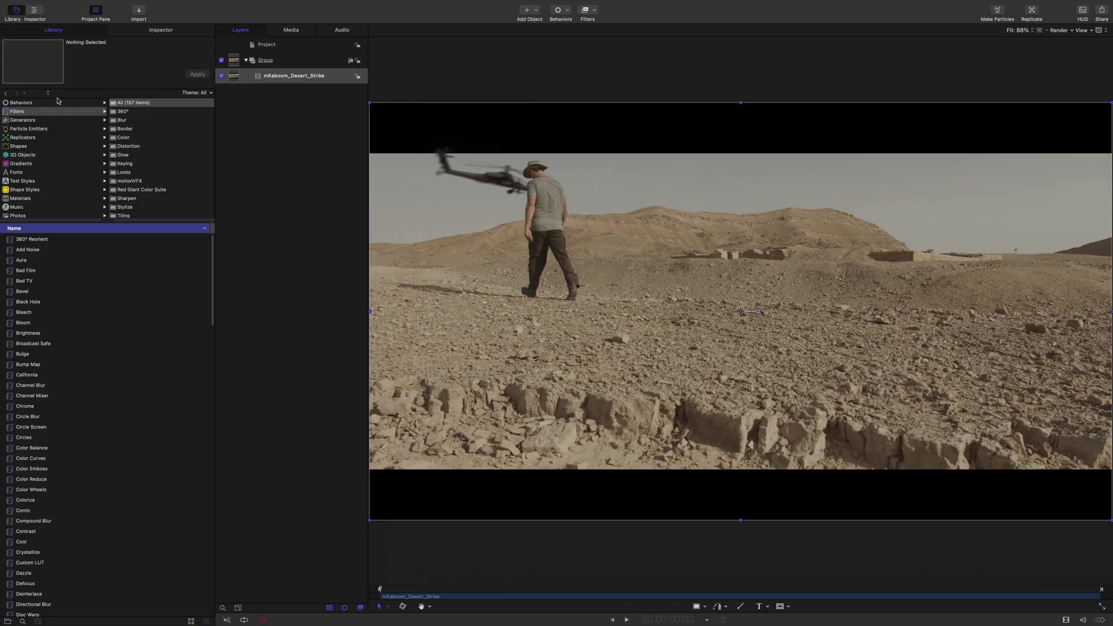
Apply the motionVFX mFilmLook filter to the mKaboom_Desert_Strike clip.
click(131, 181)
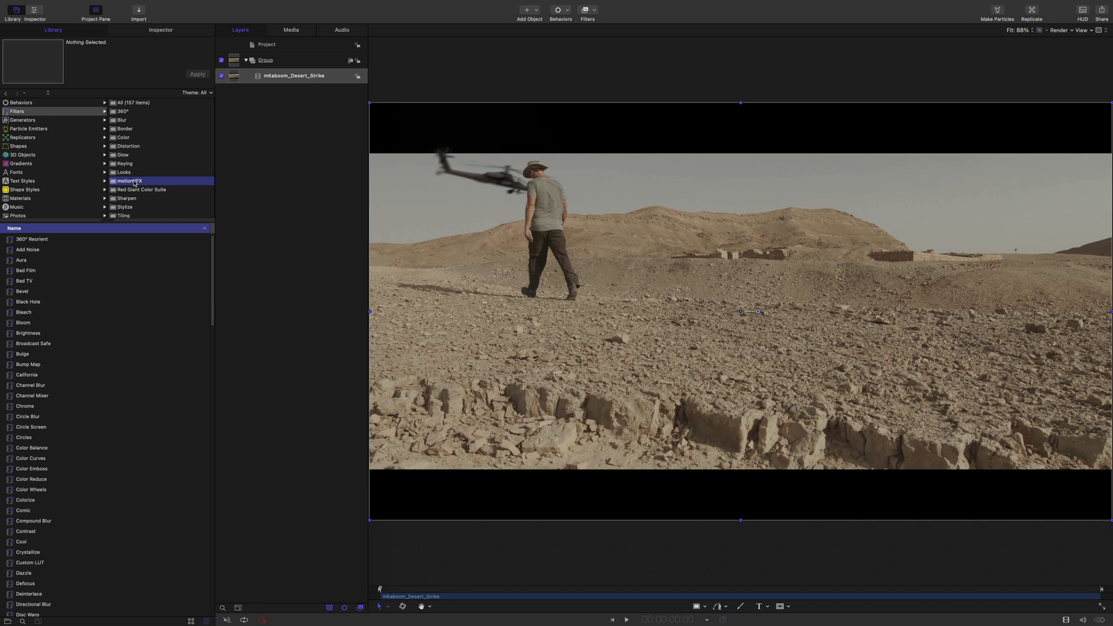
click(21, 282)
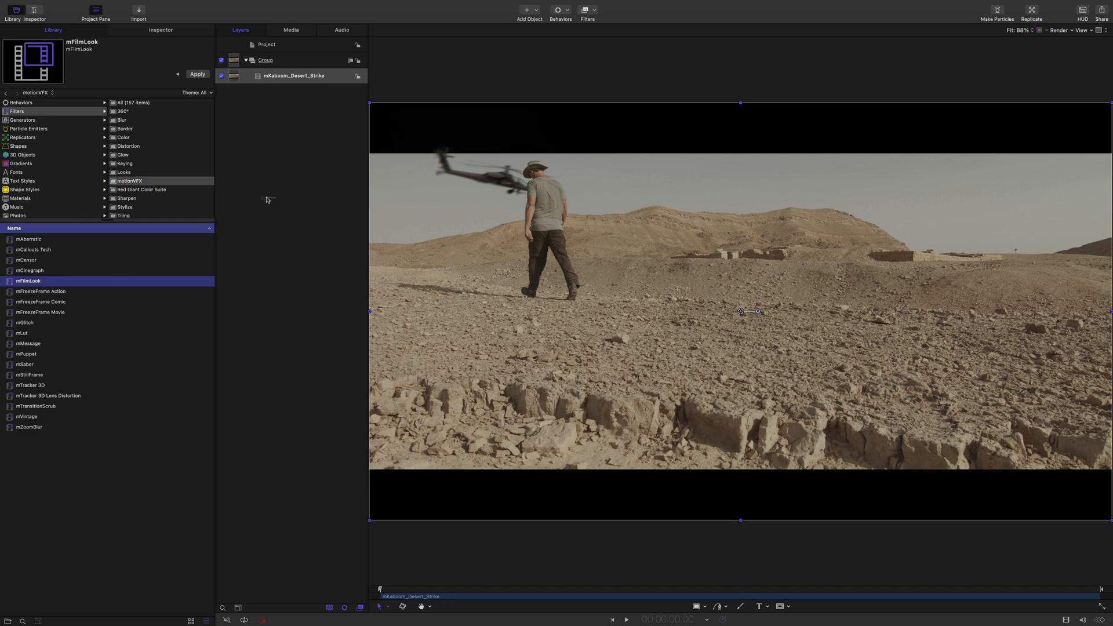
drag(266, 199, 287, 75)
Show the mFilmLook filter settings and disable its modules from Levels through Vignette, except film grain.
click(161, 30)
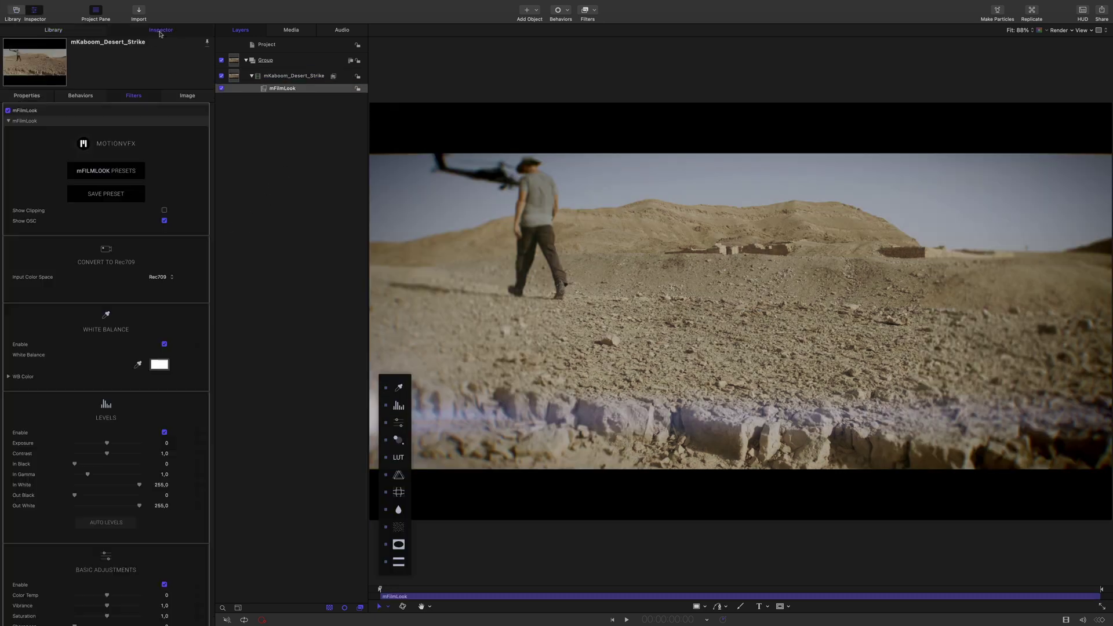
drag(385, 408, 386, 545)
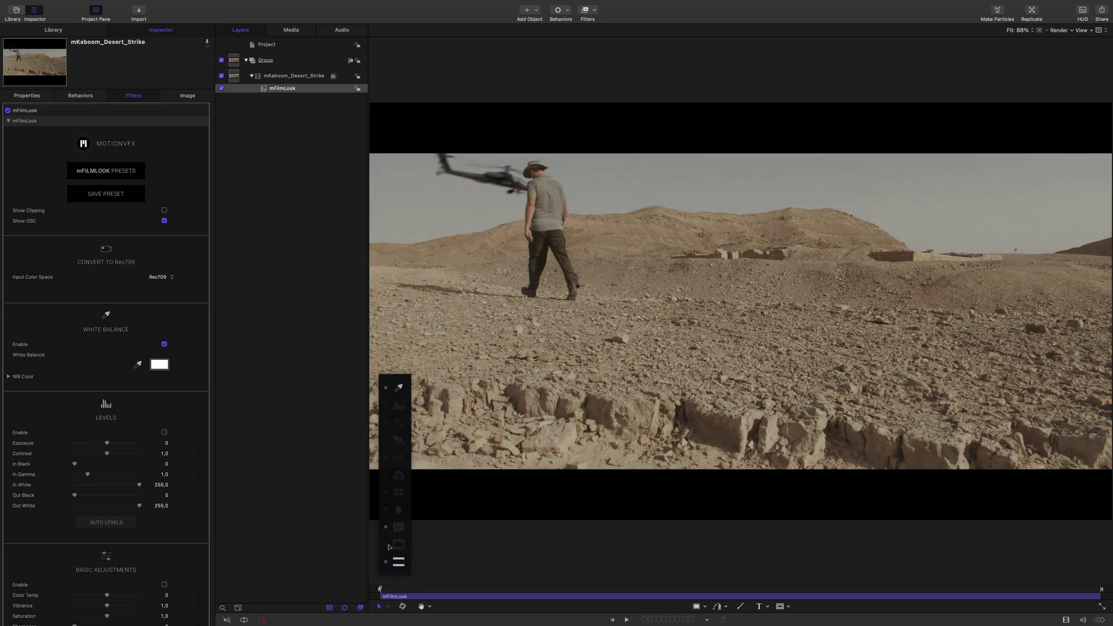
Apply the Heatwave LUT from the favourite LUT presets and enable mFilmLook's vignette.
scroll(107, 361, down, 15)
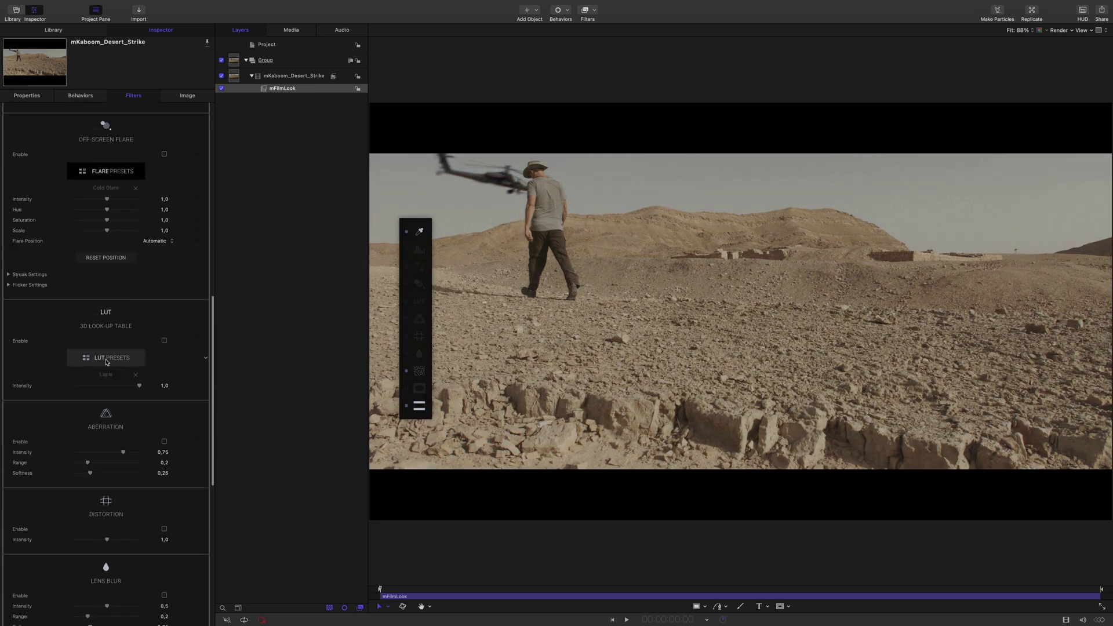
click(107, 360)
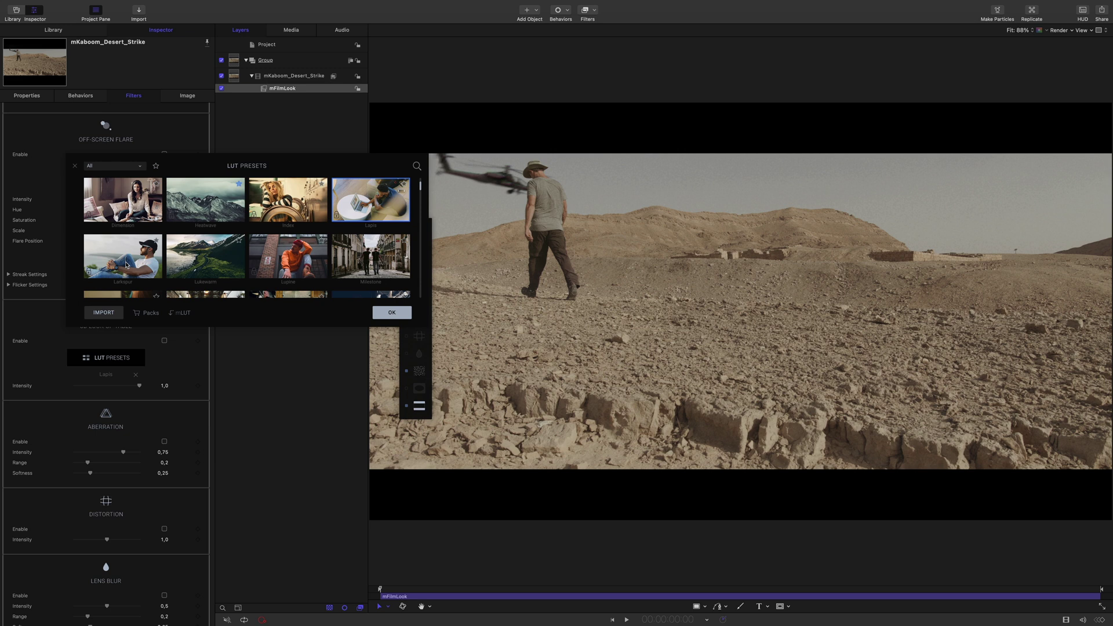
scroll(127, 240, down, 1)
click(288, 232)
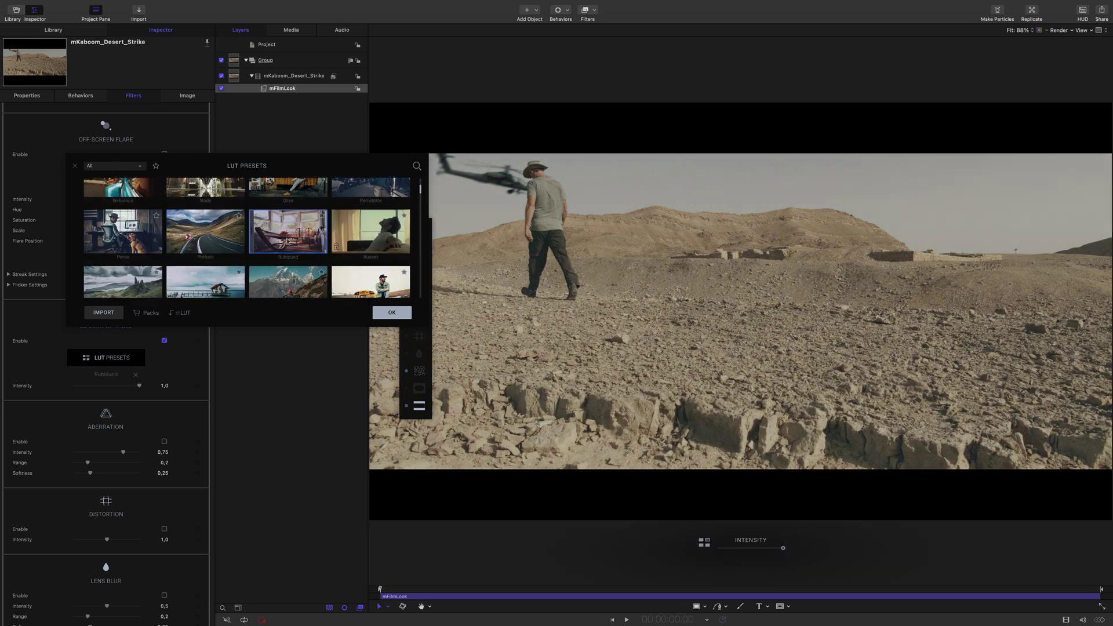
click(156, 166)
click(132, 196)
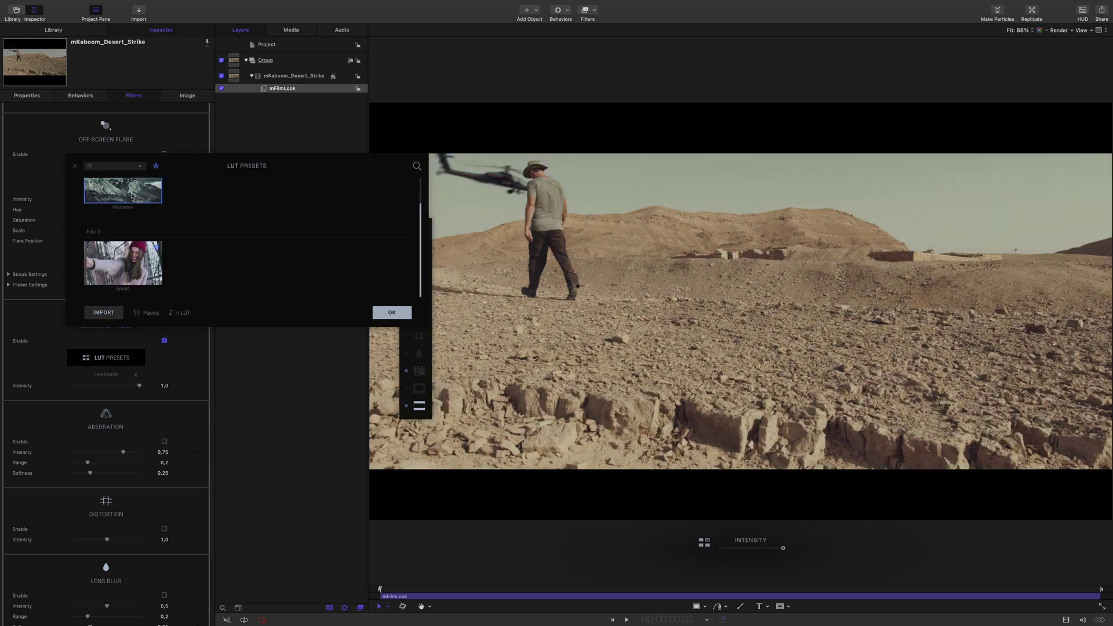
click(391, 312)
click(407, 391)
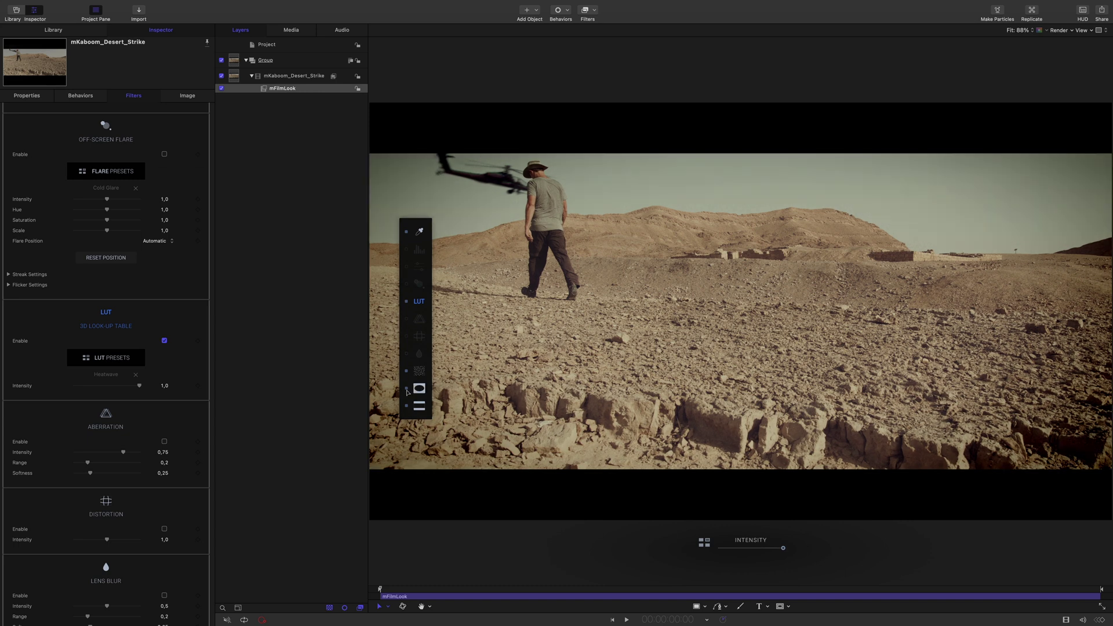